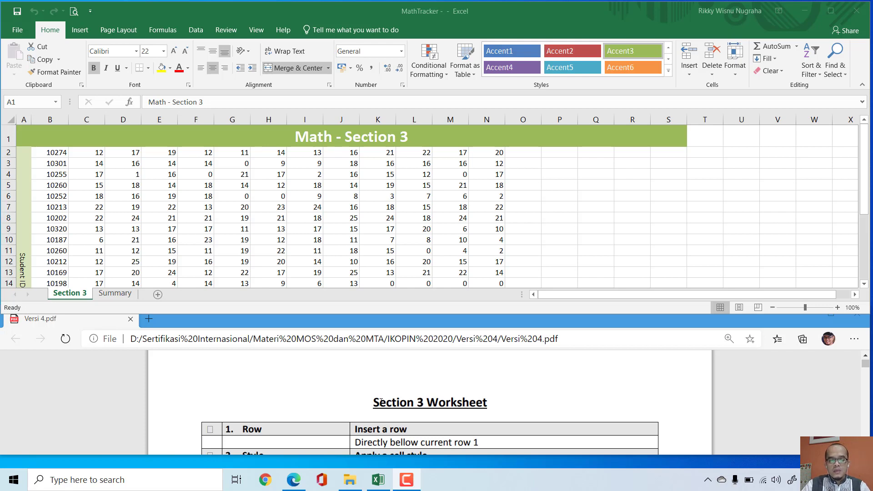
# Step: Review the Section 3 worksheet instructions and insert a new row directly below row 1 in the Section 3 sheet
pyautogui.moveTo(374, 403); pyautogui.dragTo(351, 333)
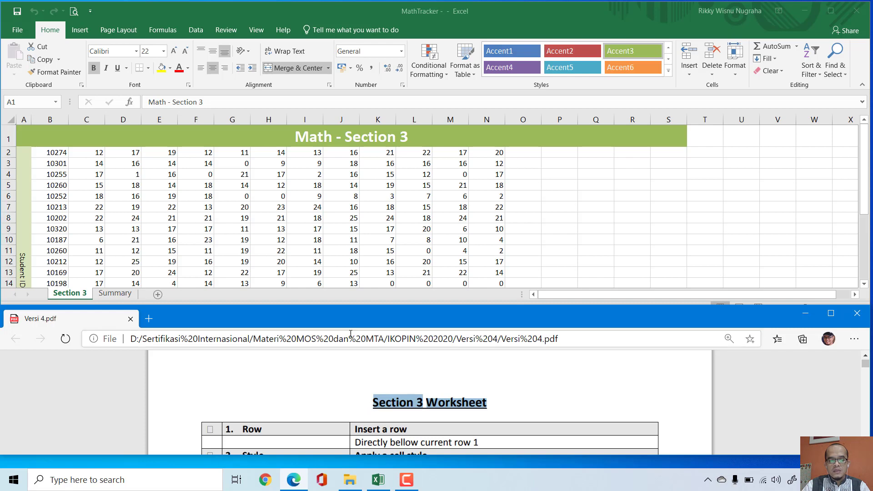
pyautogui.click(209, 214)
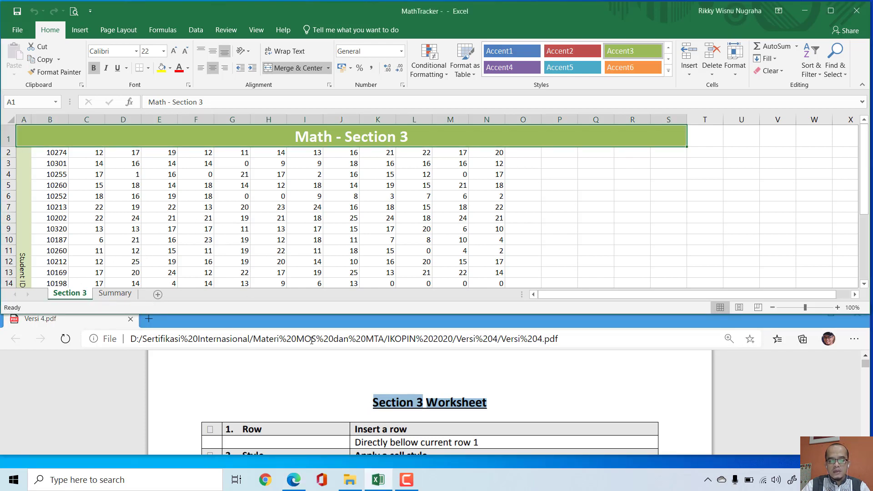
pyautogui.click(593, 377)
pyautogui.scroll(-1, 593, 378)
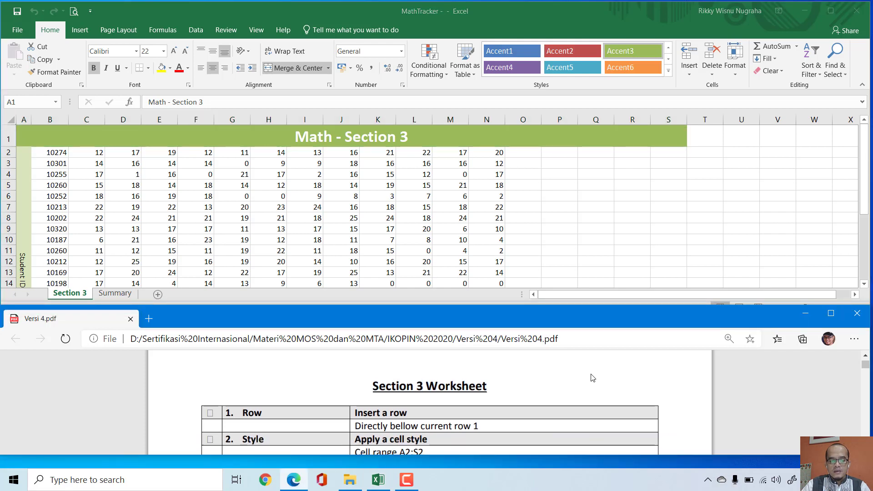
pyautogui.scroll(-1, 593, 378)
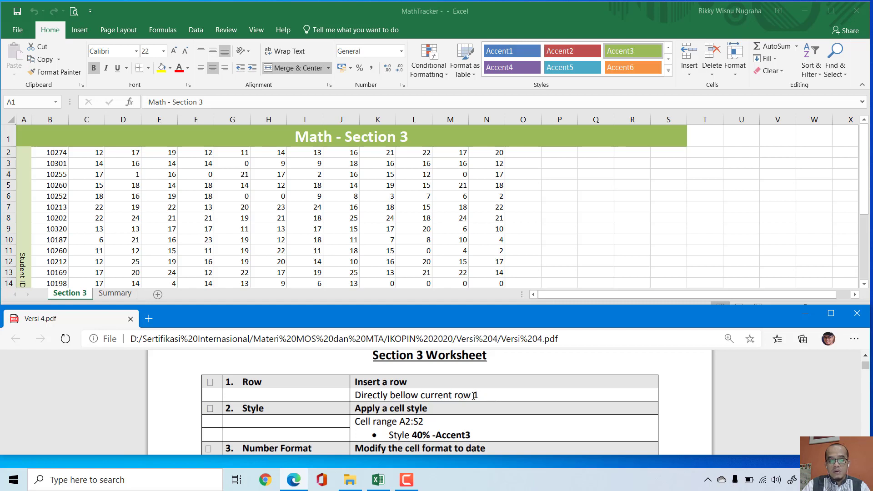
pyautogui.click(3, 154)
pyautogui.click(6, 153)
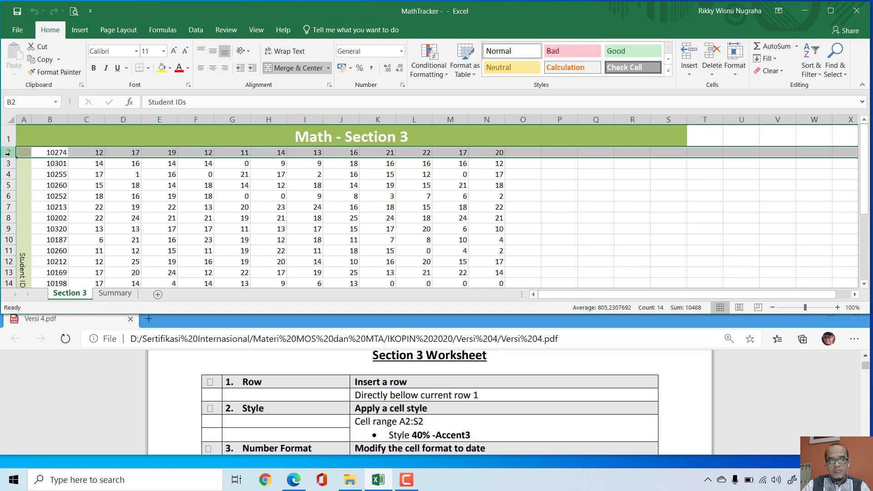
pyautogui.rightClick(7, 154)
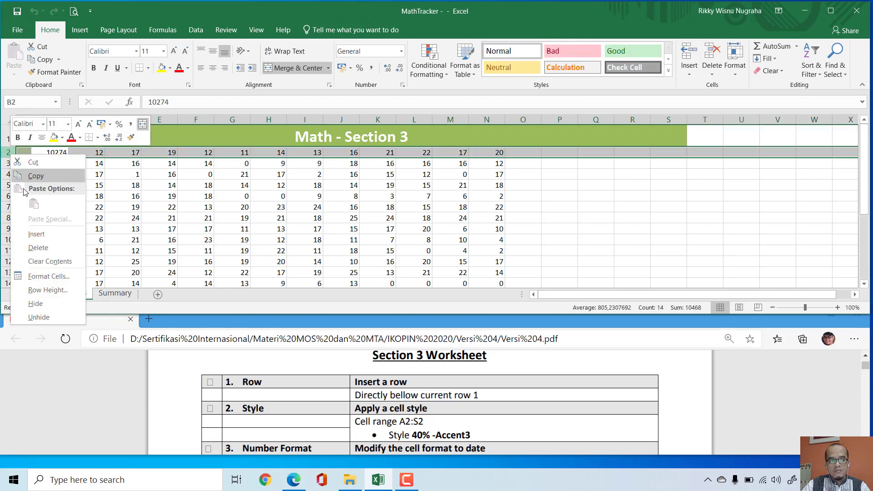
pyautogui.click(29, 233)
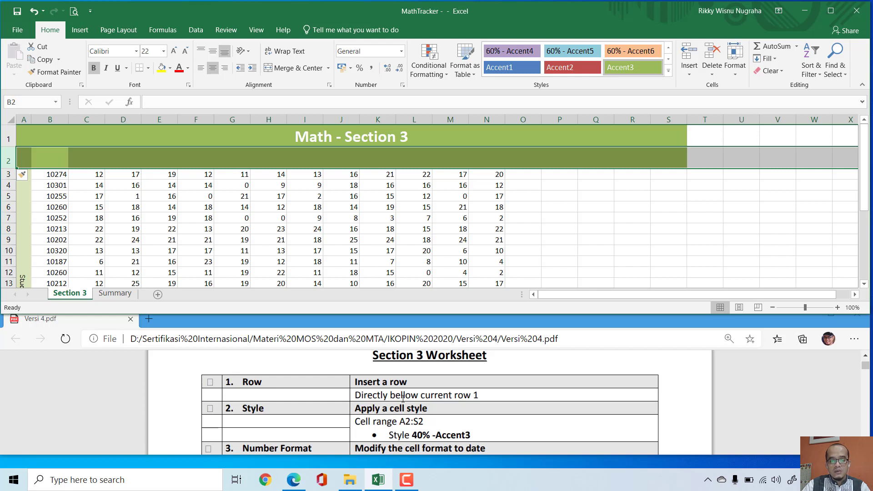
# Step: Apply the 40% - Accent3 cell style to the range A2:S2
pyautogui.scroll(-1, 505, 402)
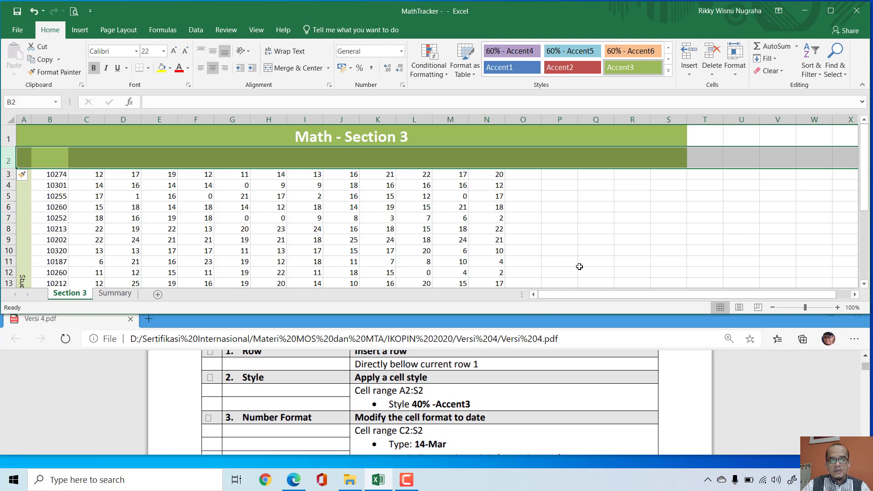
pyautogui.click(590, 251)
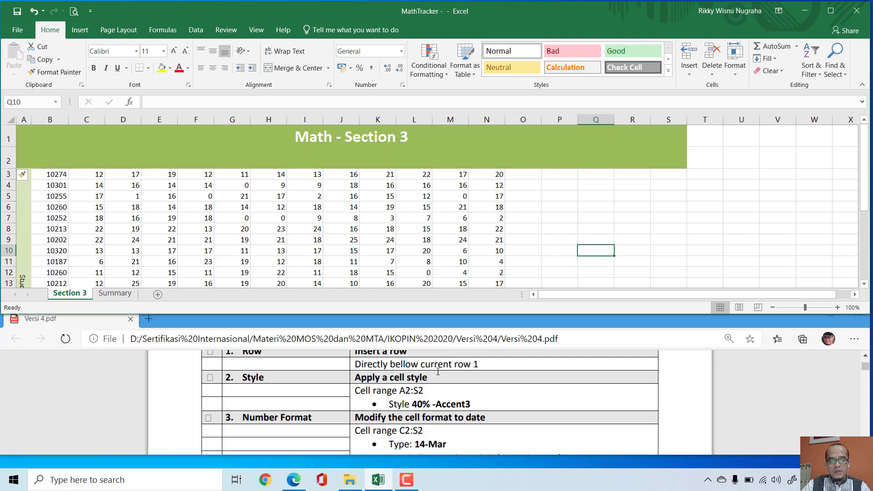
pyautogui.click(28, 102)
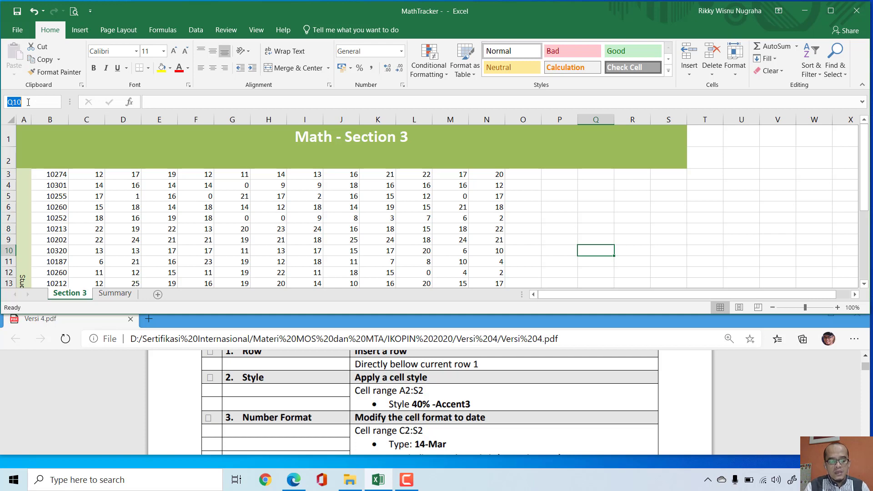
pyautogui.write('a2')
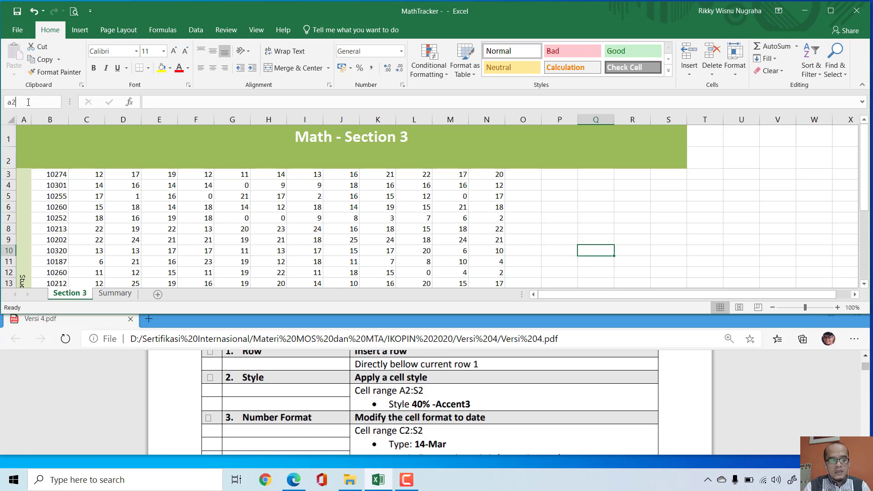
pyautogui.write(':s2')
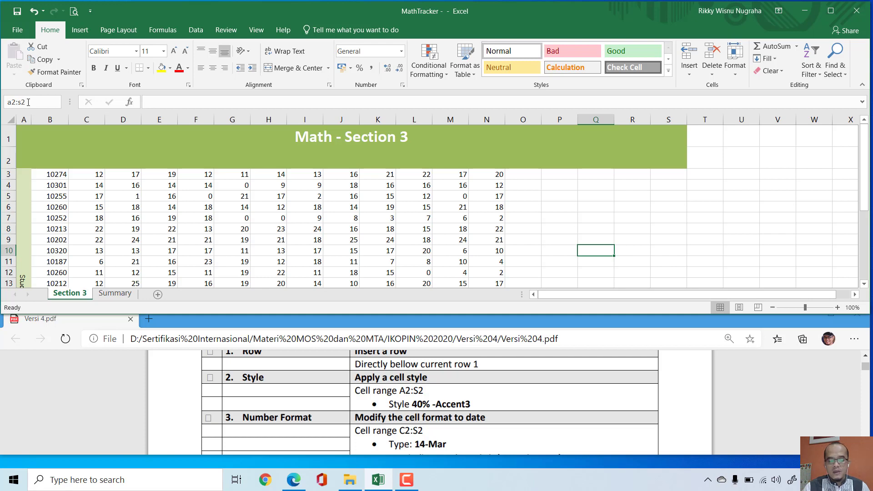
pyautogui.press('Return')
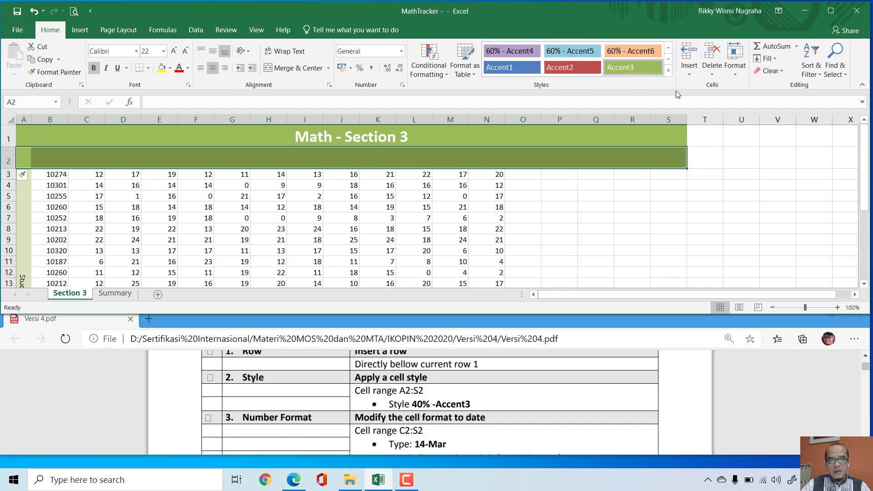
pyautogui.click(669, 71)
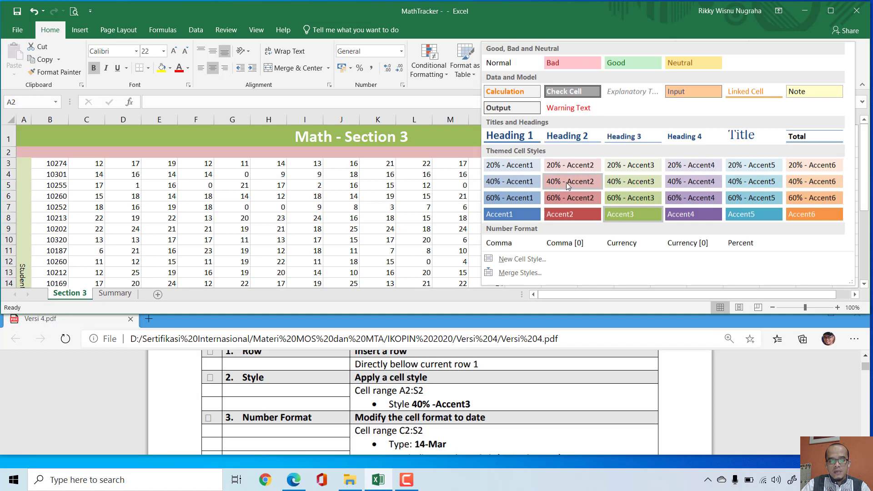
pyautogui.click(640, 185)
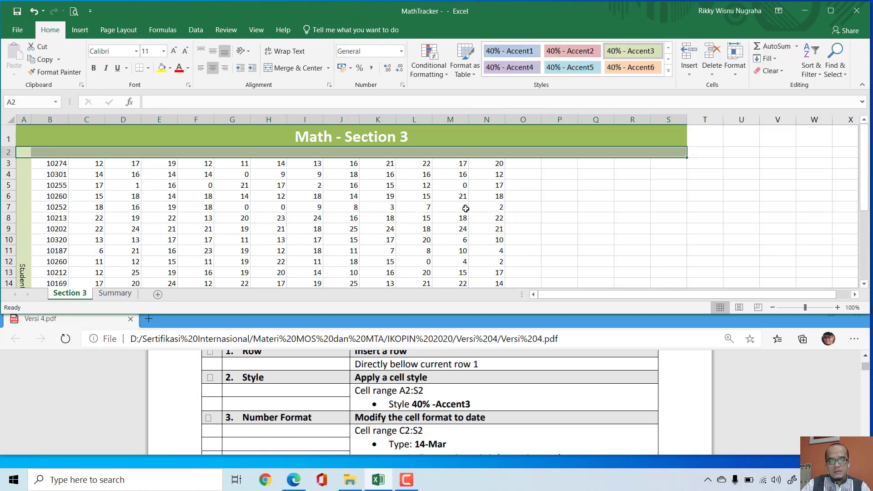
# Step: Select the range C2:S2 and choose the Date category for its number format
pyautogui.scroll(-3, 386, 379)
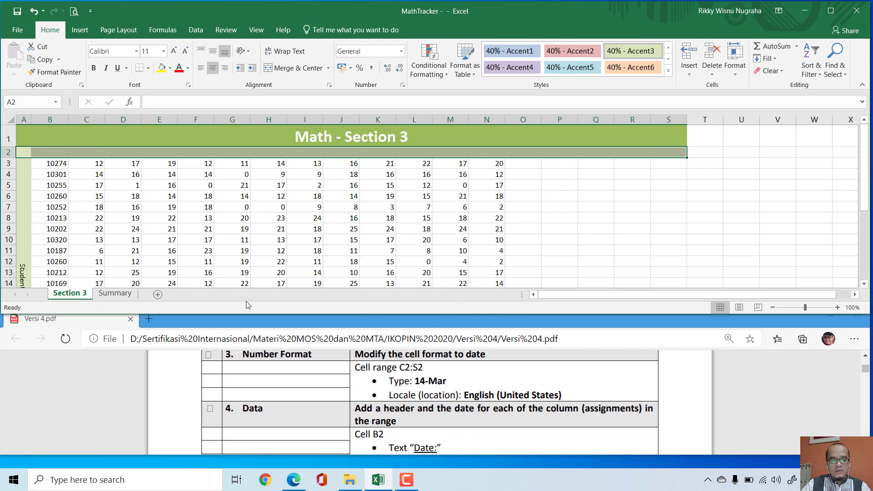
pyautogui.click(628, 213)
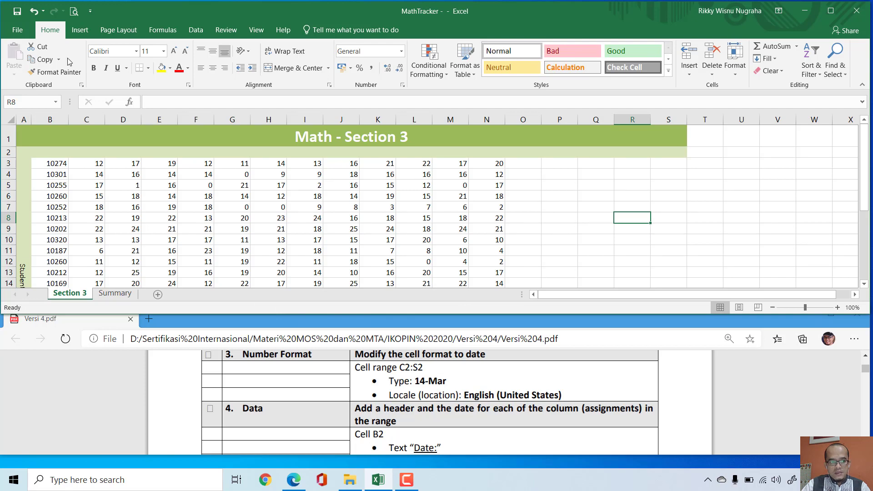
pyautogui.click(45, 102)
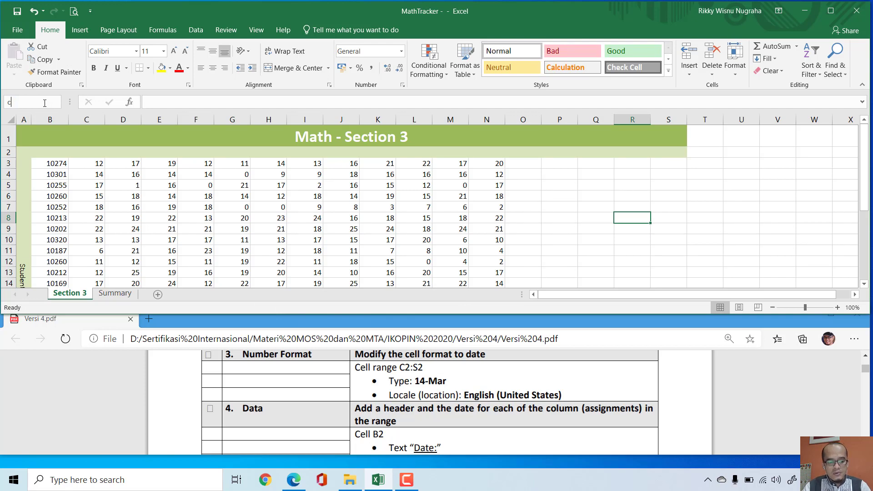
pyautogui.write('c2:s2')
pyautogui.press('Return')
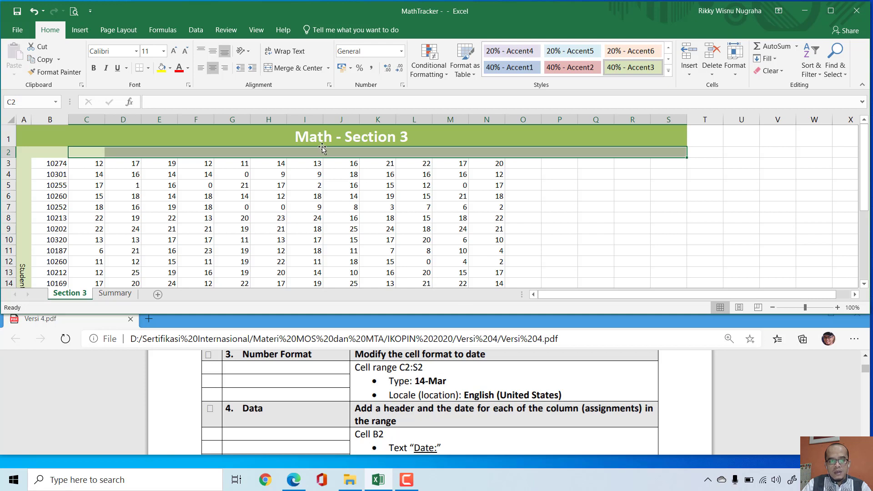
pyautogui.rightClick(340, 153)
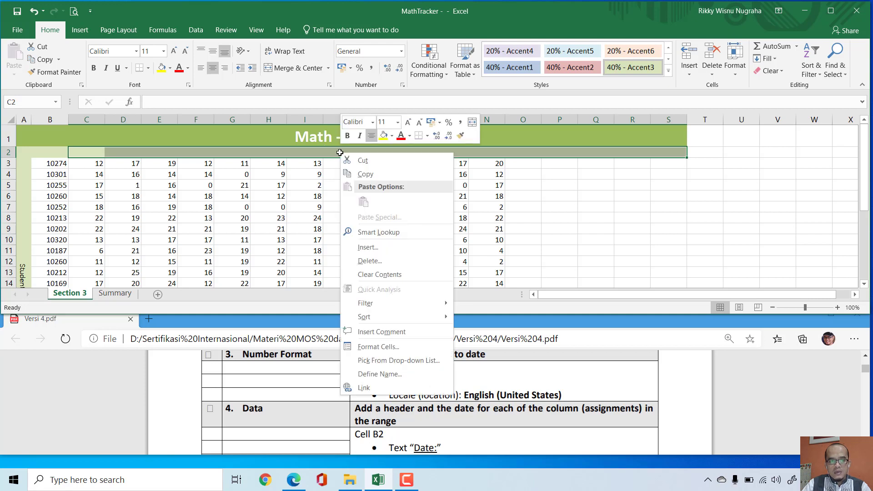
pyautogui.click(394, 347)
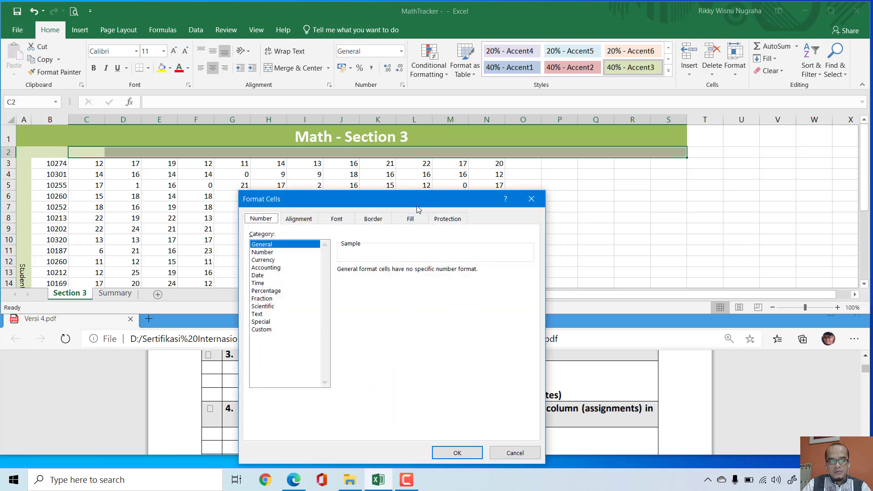
pyautogui.moveTo(417, 206); pyautogui.dragTo(549, 77)
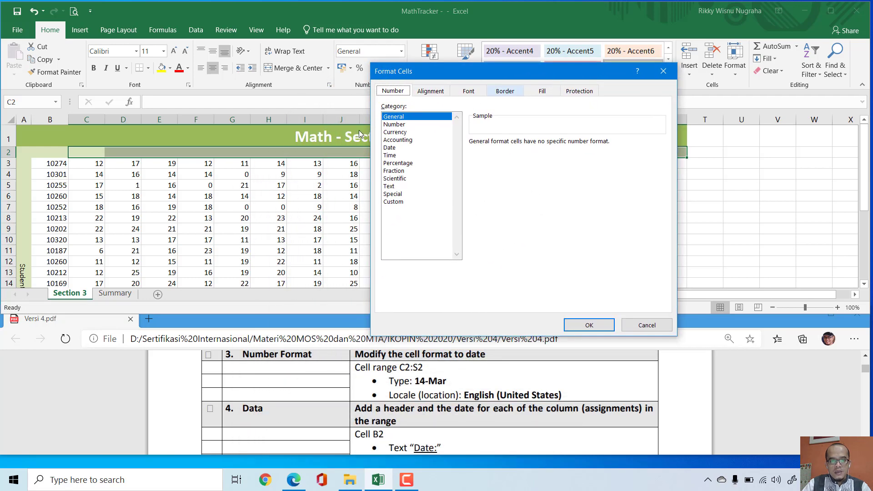
pyautogui.click(391, 148)
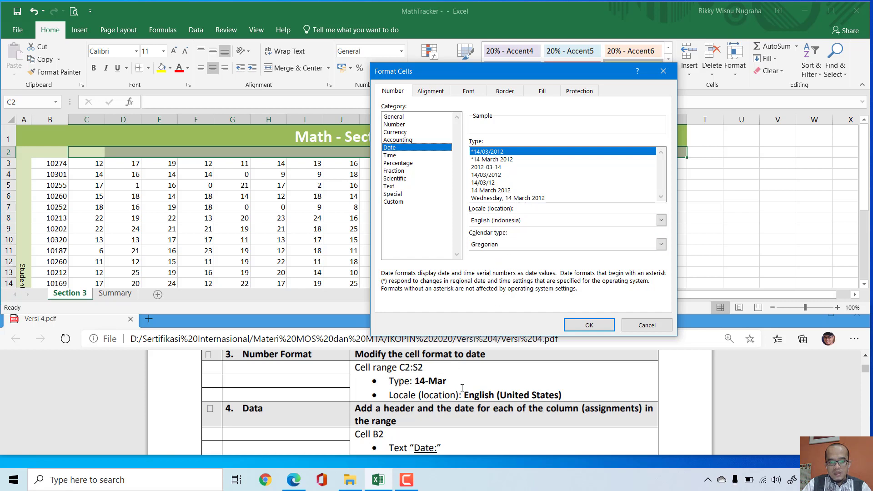
# Step: Set the date format's locale to English (United States) and its type to 14-Mar, and apply it to the selected range
pyautogui.click(662, 220)
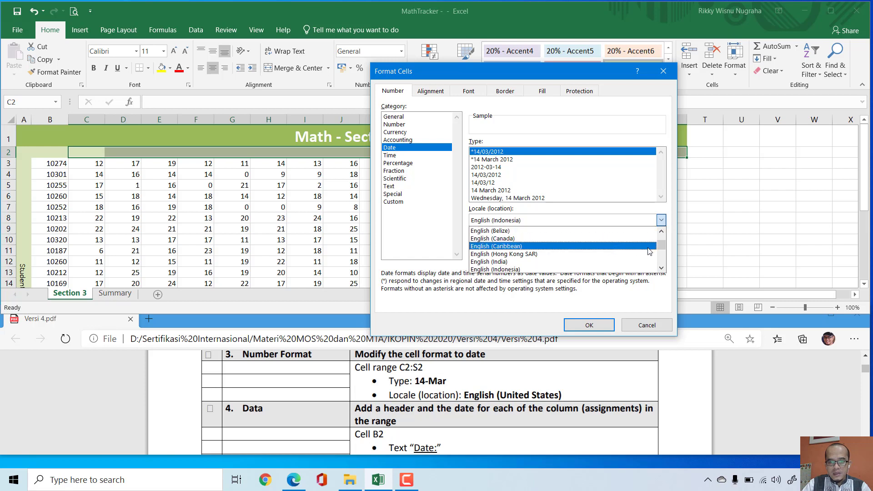
pyautogui.scroll(-2, 650, 251)
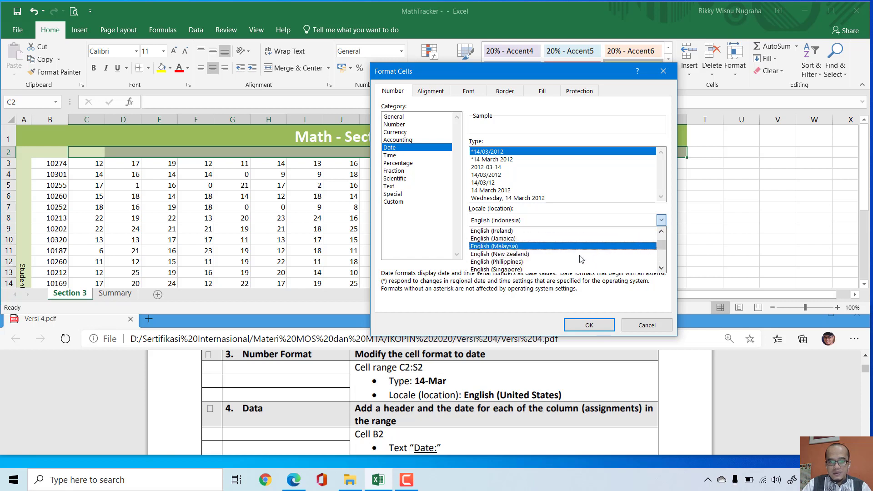
pyautogui.scroll(-2, 582, 259)
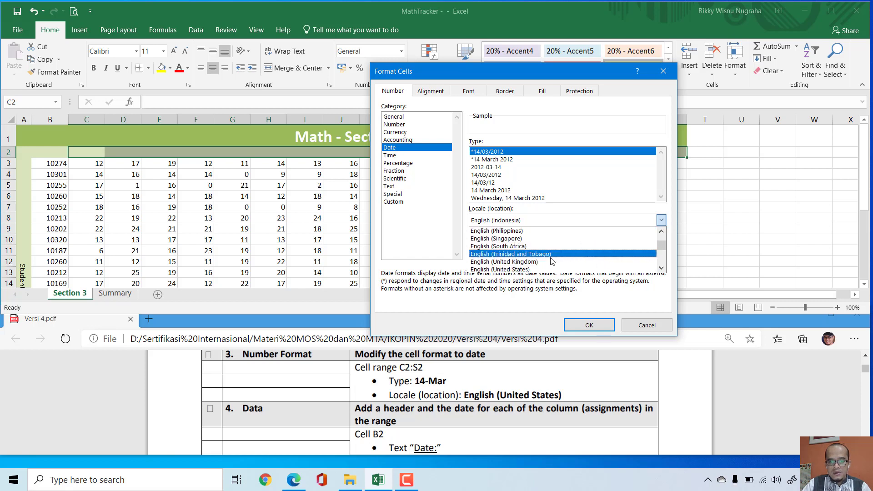
pyautogui.click(527, 268)
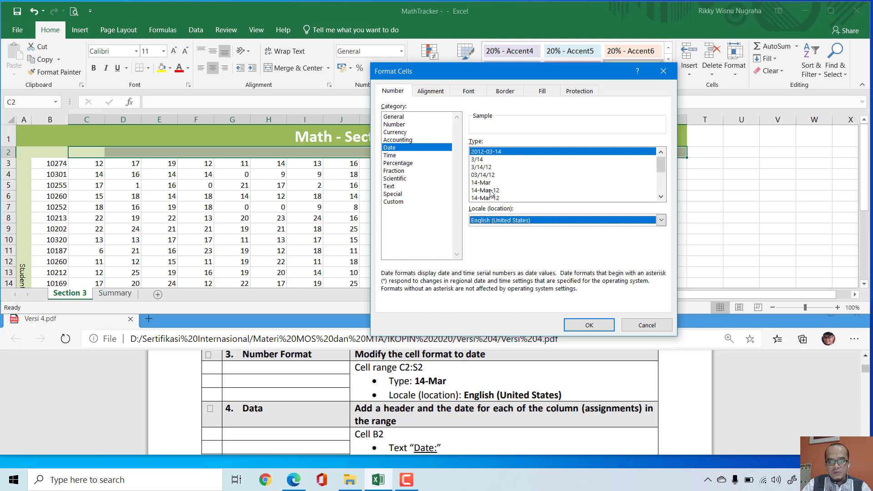
pyautogui.moveTo(393, 381); pyautogui.dragTo(446, 382)
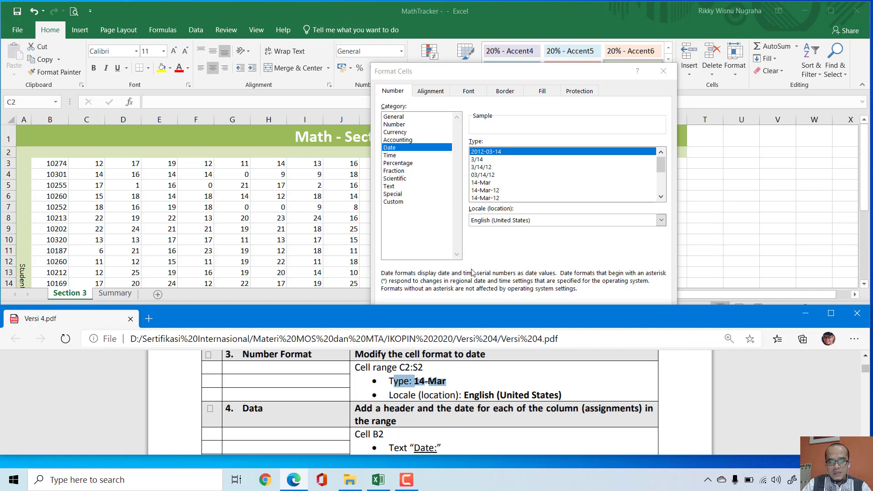
pyautogui.click(482, 183)
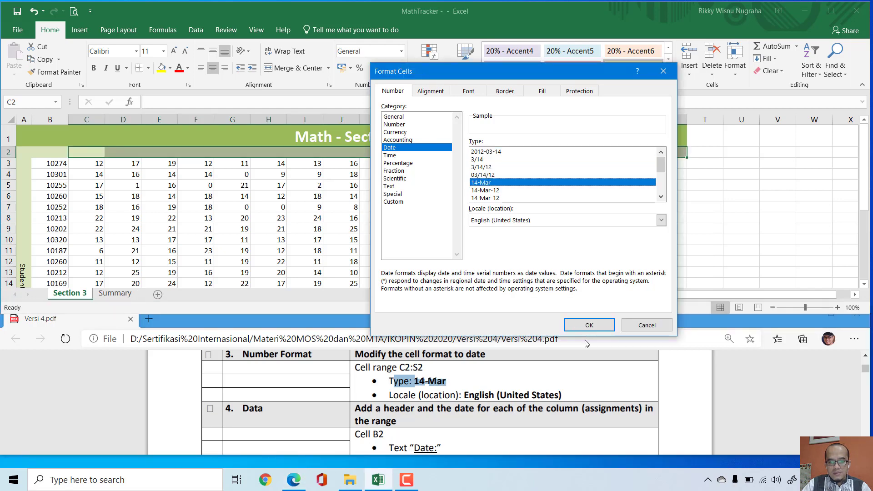
pyautogui.click(590, 325)
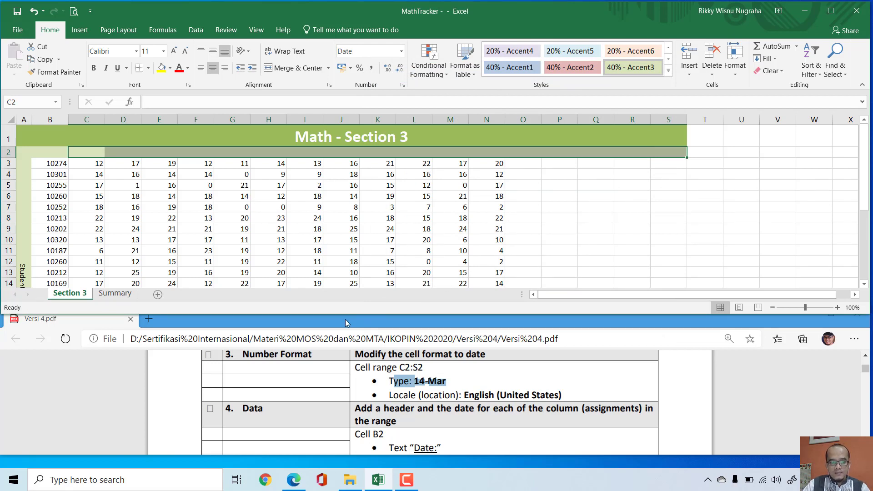
pyautogui.click(209, 354)
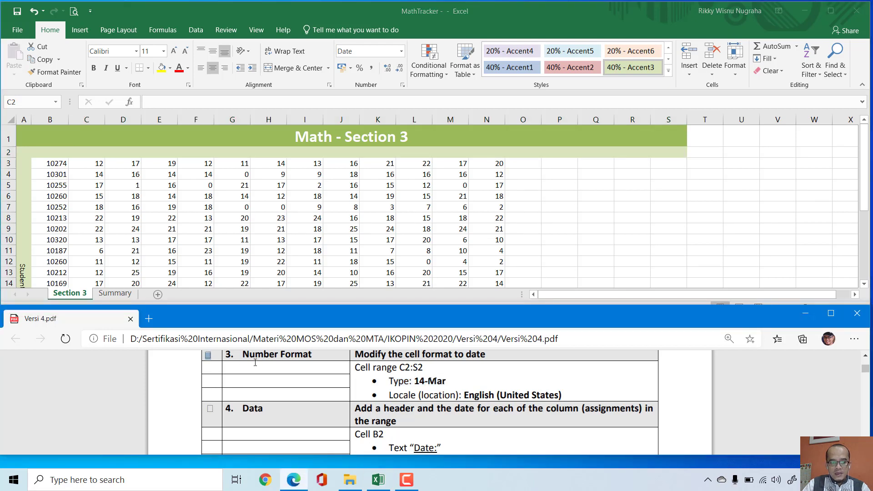
# Step: Enter the text "Date:" in cell C2 of the Section 3 sheet
pyautogui.scroll(-2, 349, 376)
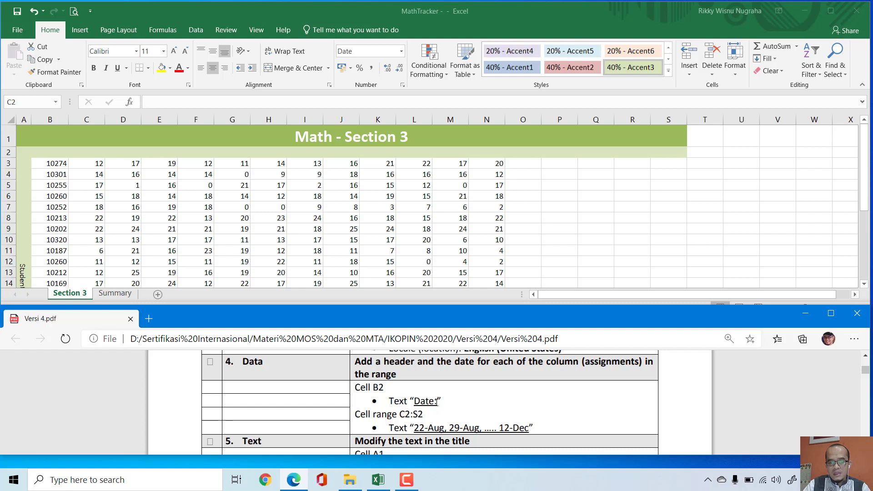
pyautogui.click(544, 216)
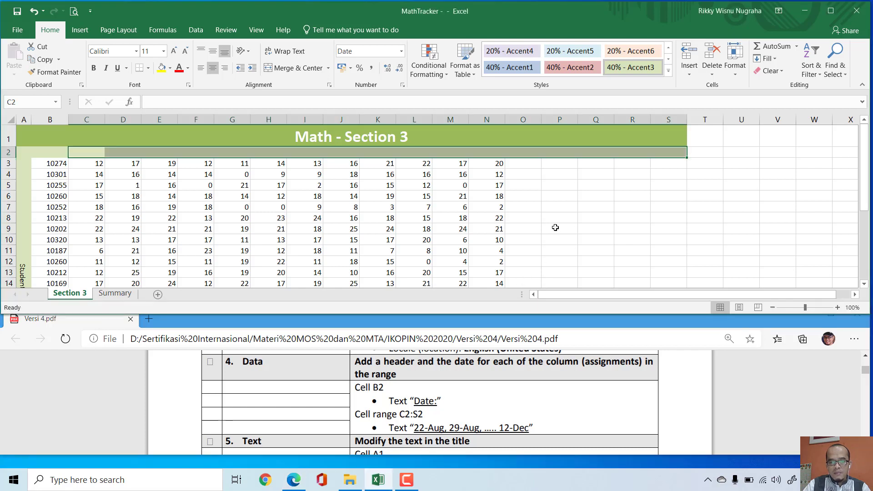
pyautogui.click(94, 151)
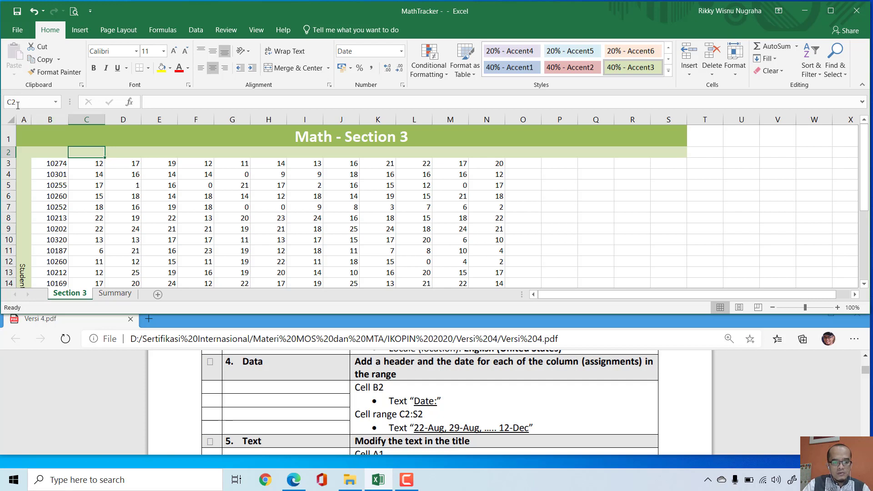
pyautogui.write('Da')
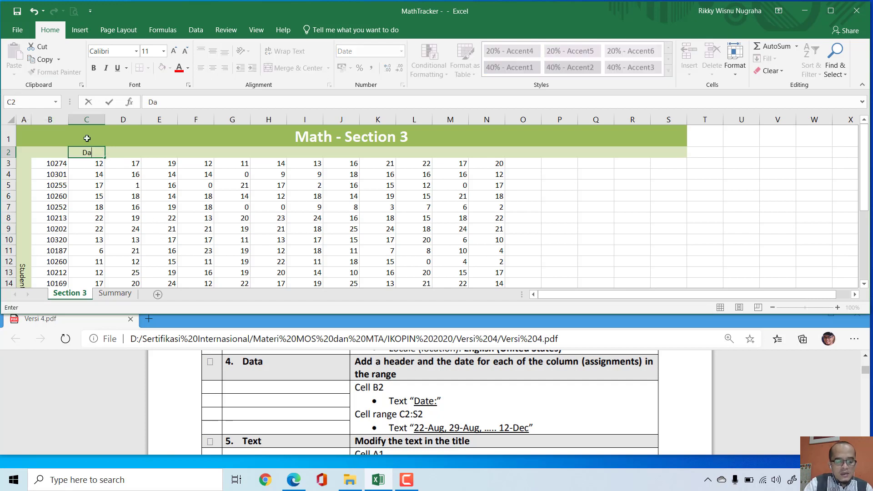
pyautogui.write('te:')
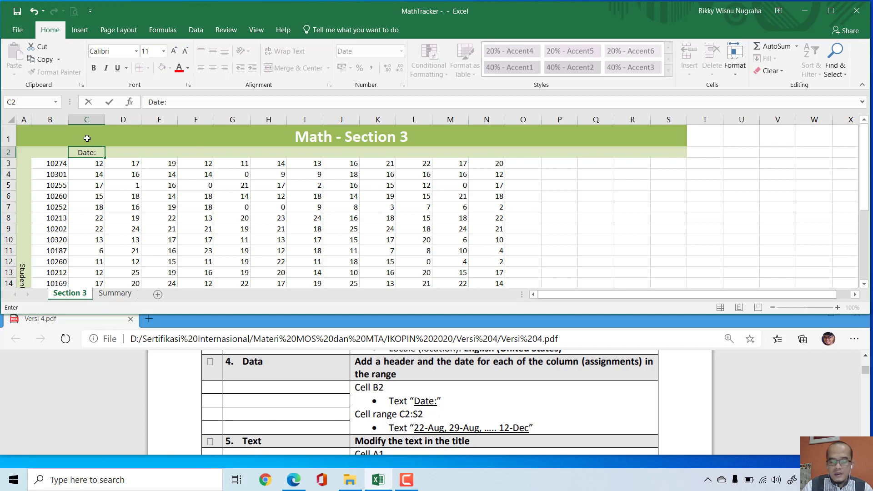
pyautogui.press('Return')
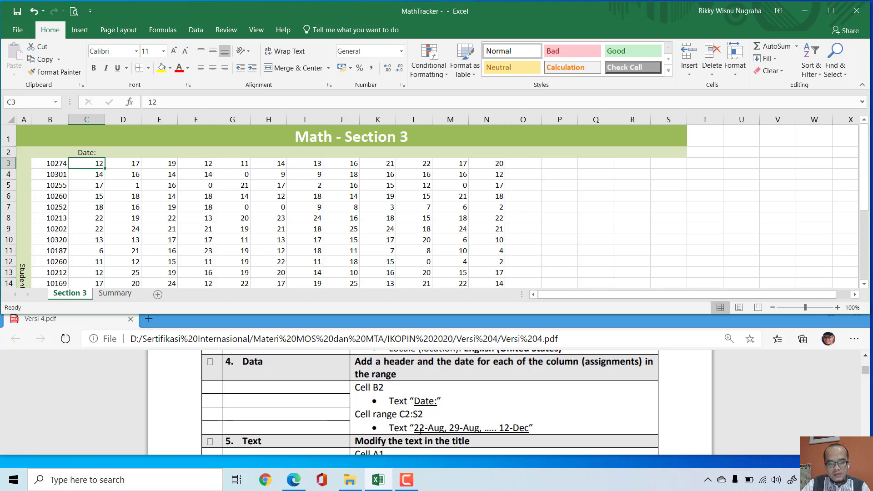
# Step: Enter the header "Date:" in cell B2 and clear the misplaced text from cell C2
pyautogui.click(58, 150)
pyautogui.write('Da')
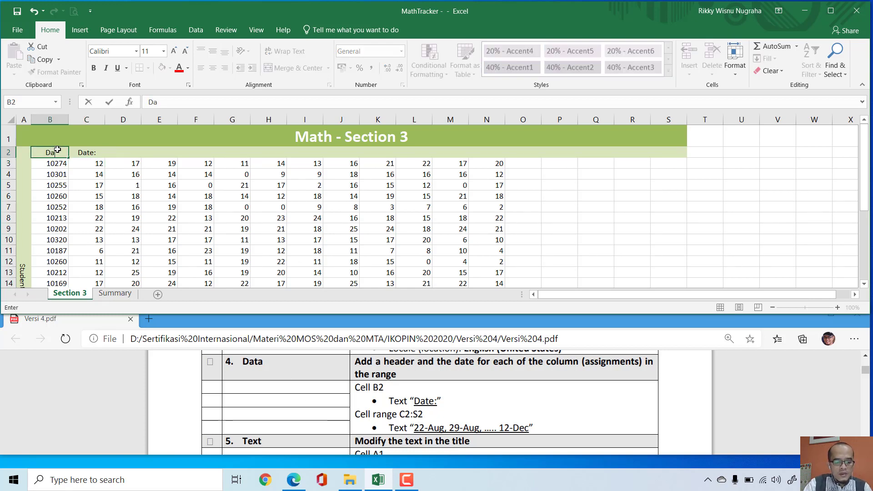
pyautogui.write('te:')
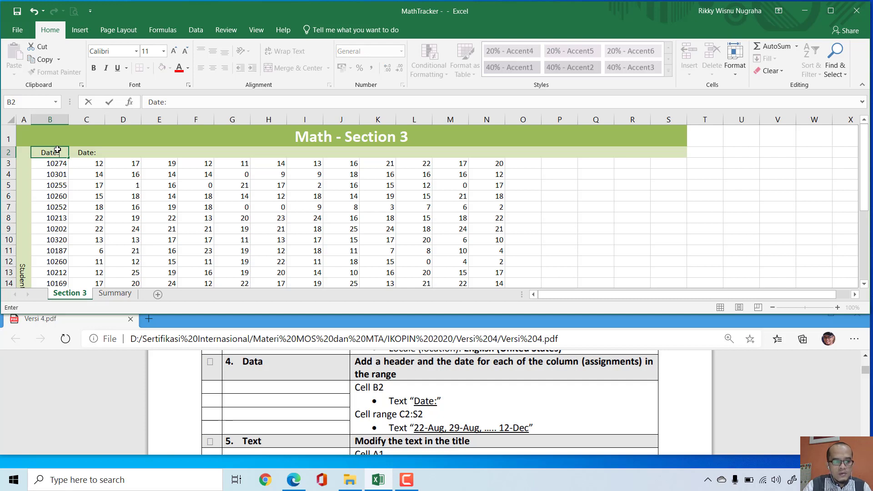
pyautogui.hotkey('ctrl', 'Return')
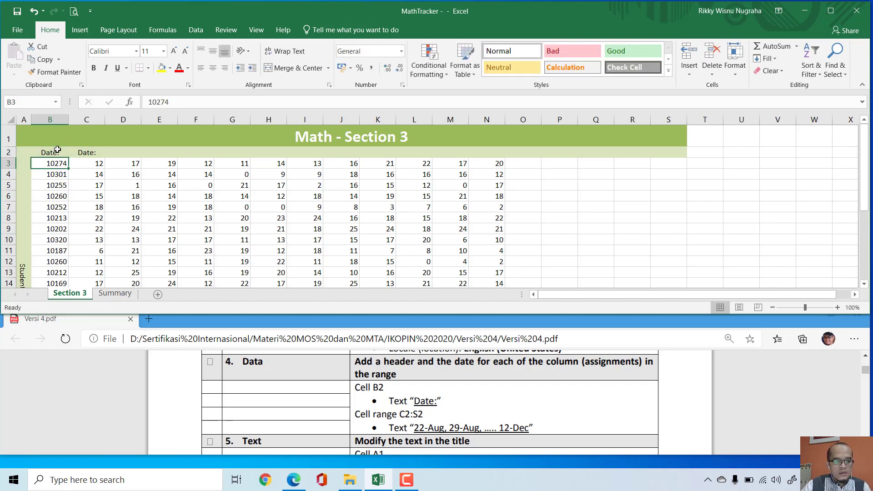
pyautogui.click(94, 154)
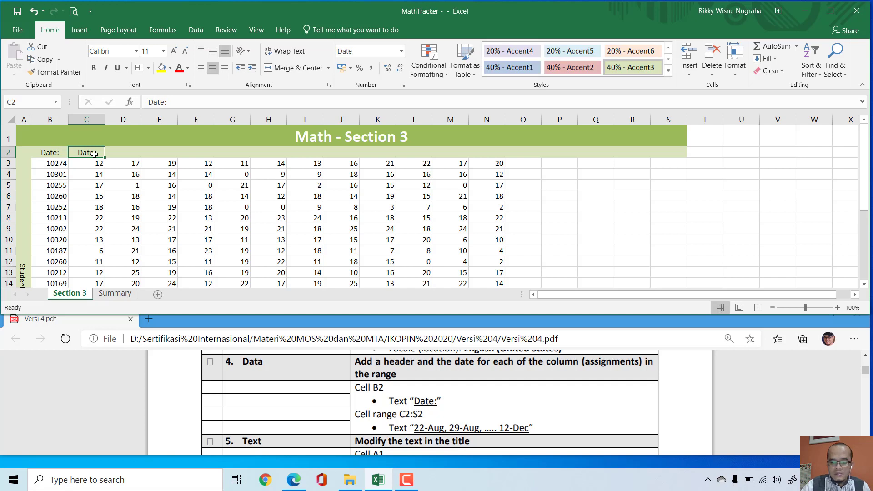
pyautogui.press('Delete')
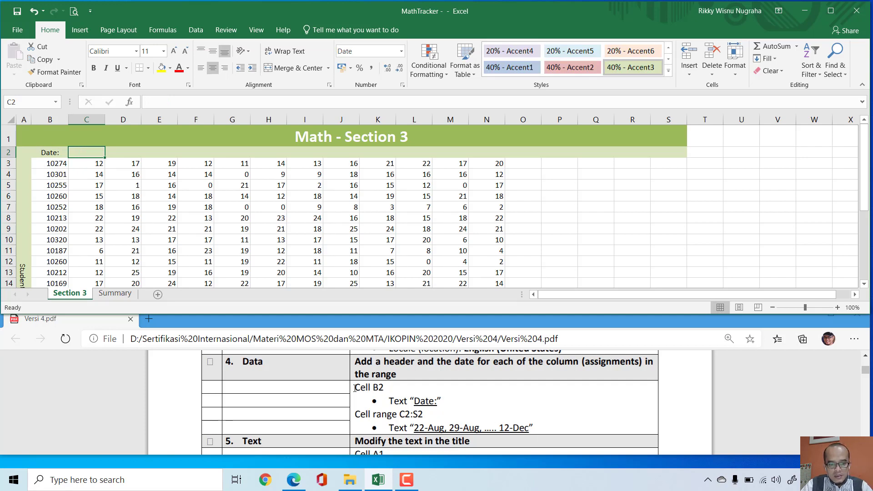
pyautogui.moveTo(356, 388); pyautogui.dragTo(382, 387)
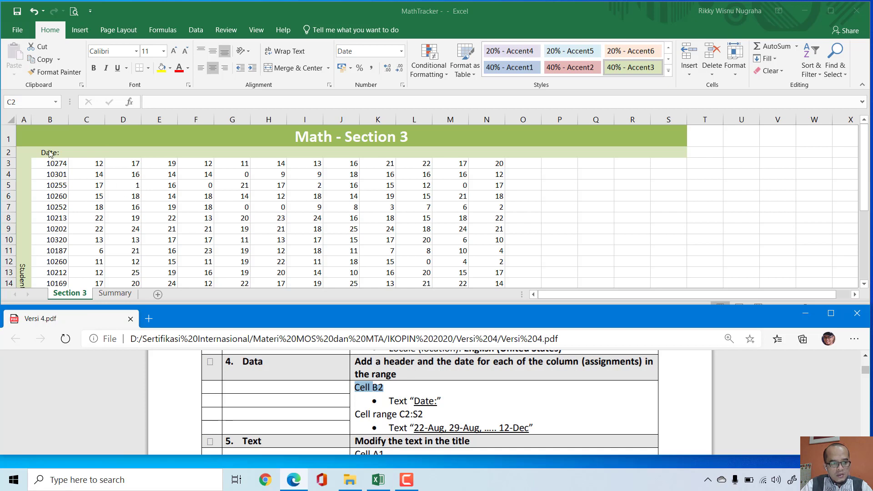
# Step: Enter the first two assignment dates, 22-Aug in cell C2 and 29-Aug in cell D2
pyautogui.click(72, 152)
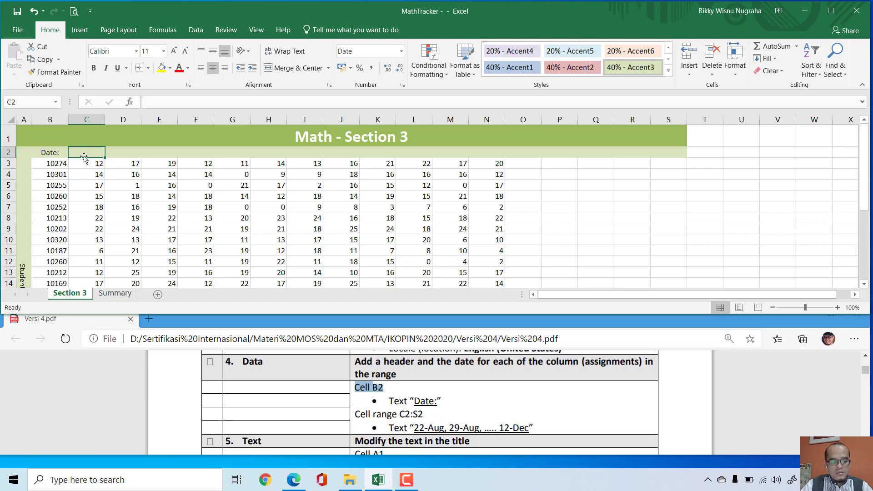
pyautogui.write('22-Aug')
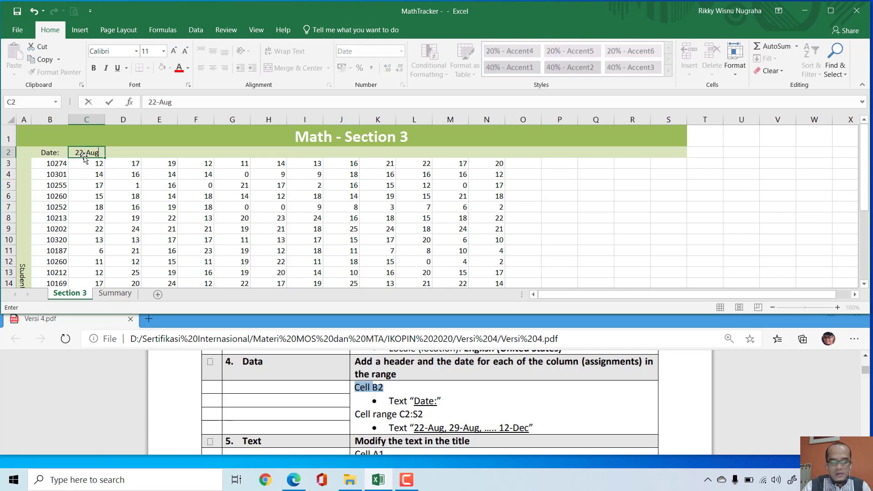
pyautogui.press('Return')
pyautogui.click(113, 152)
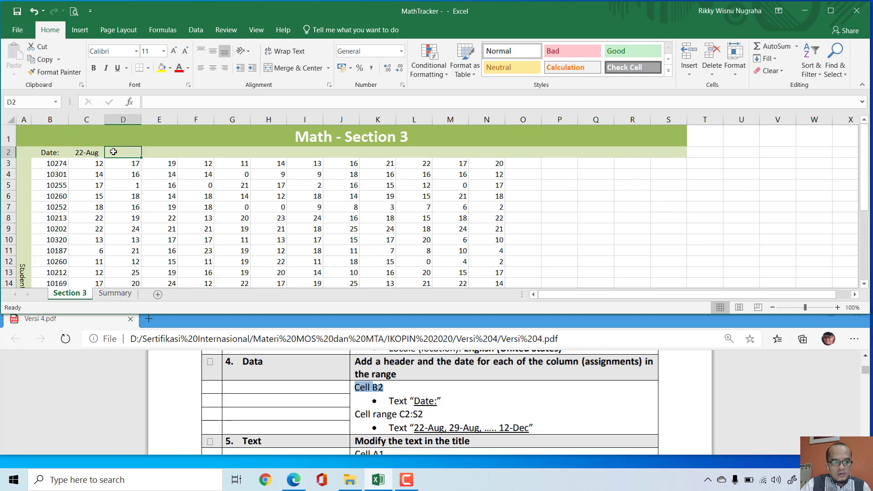
pyautogui.write('29-Aug')
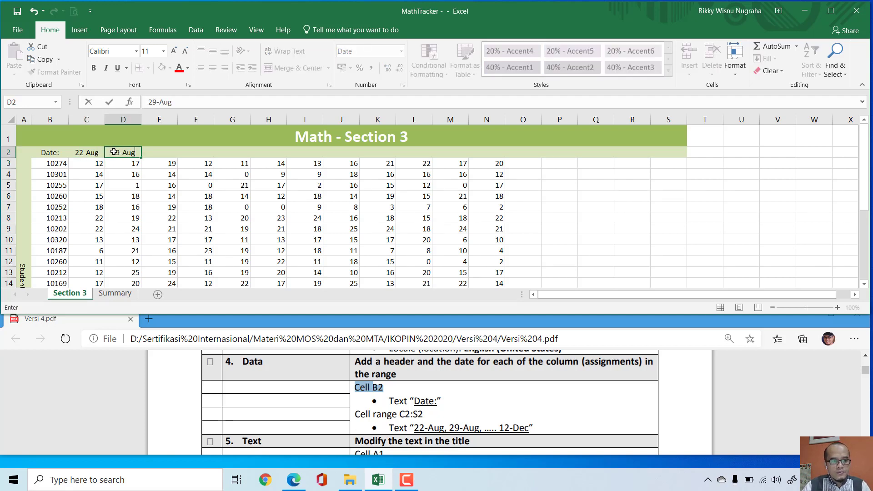
pyautogui.press('Return')
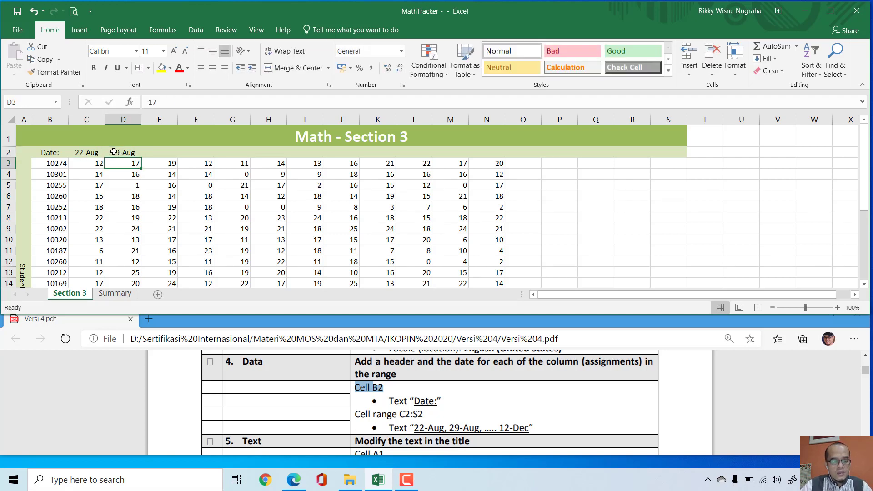
# Step: Extend the weekly date series from C2:D2 across row 2 to cell S2, ending at 12-Dec
pyautogui.moveTo(90, 154); pyautogui.dragTo(127, 152)
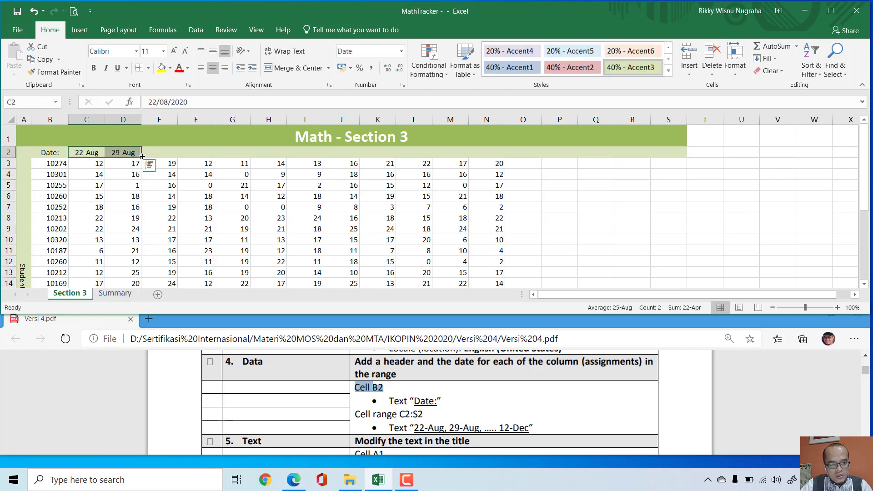
pyautogui.moveTo(141, 158); pyautogui.dragTo(676, 156)
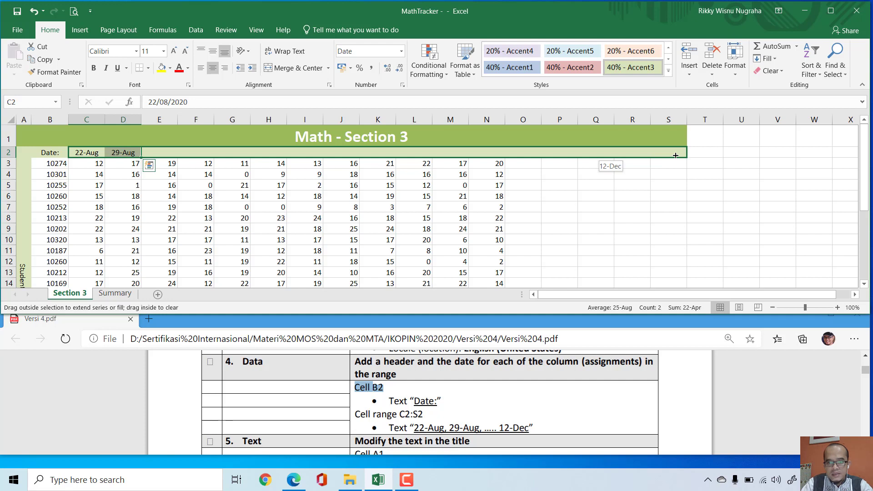
pyautogui.moveTo(676, 155); pyautogui.dragTo(676, 155)
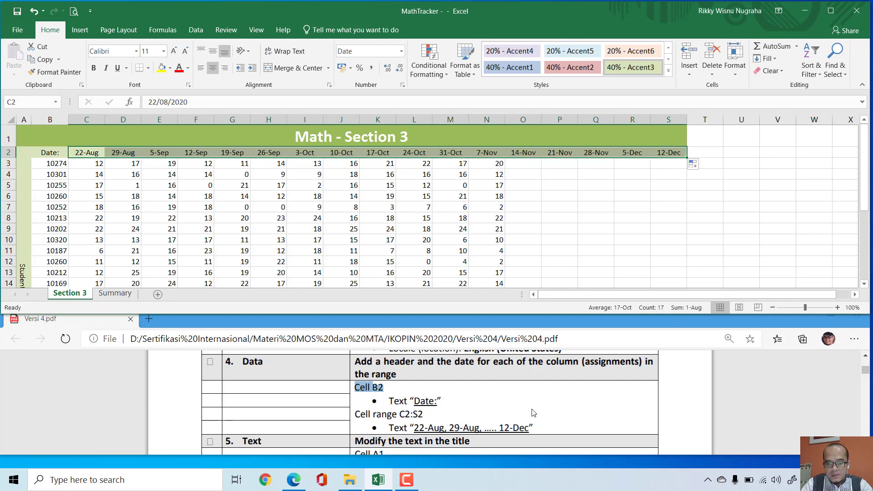
pyautogui.moveTo(530, 428); pyautogui.dragTo(499, 428)
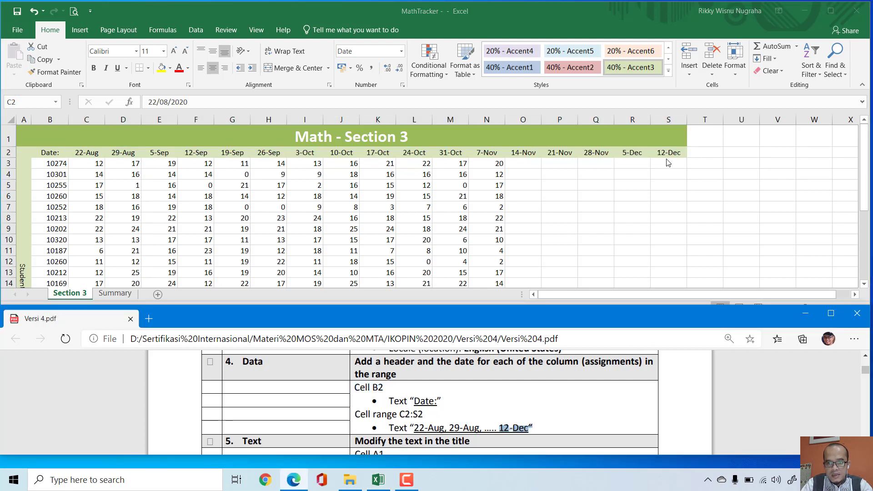
pyautogui.click(208, 366)
# Step: Change the title text in cell A1 to "Math 1080 - Section 3 Assigments"
pyautogui.scroll(-3, 324, 361)
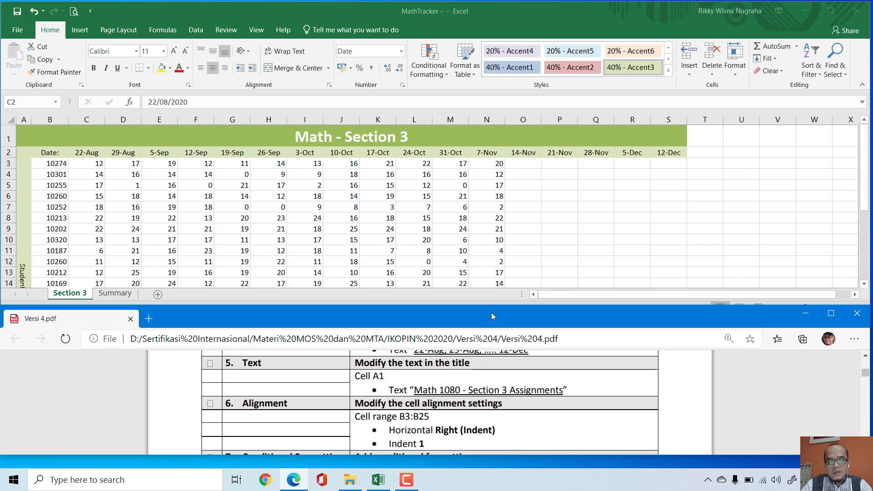
pyautogui.doubleClick(588, 225)
pyautogui.click(415, 133)
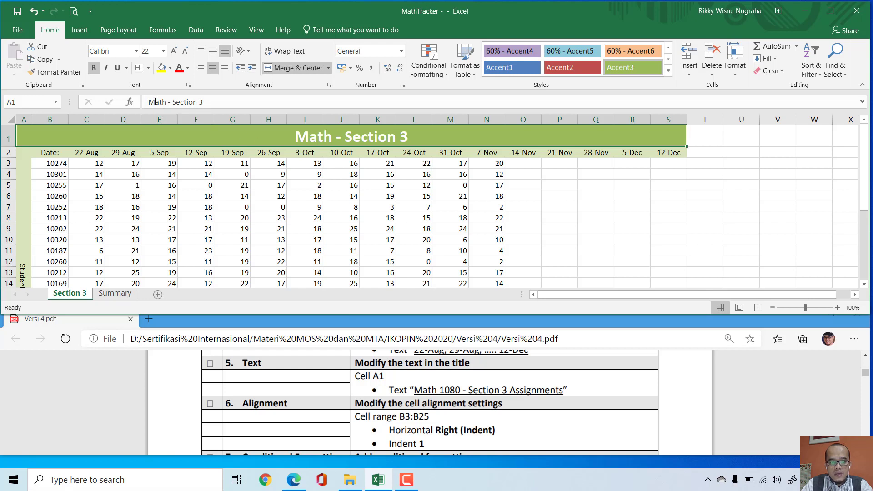
pyautogui.click(170, 103)
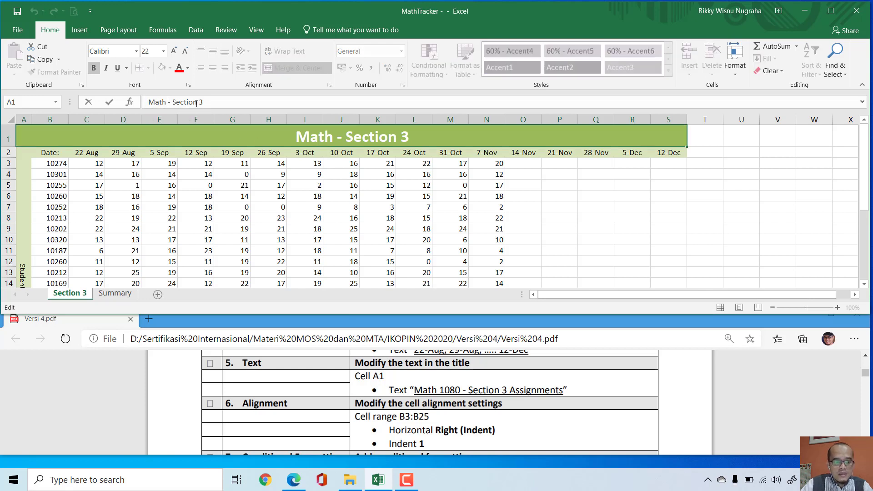
pyautogui.write('1080')
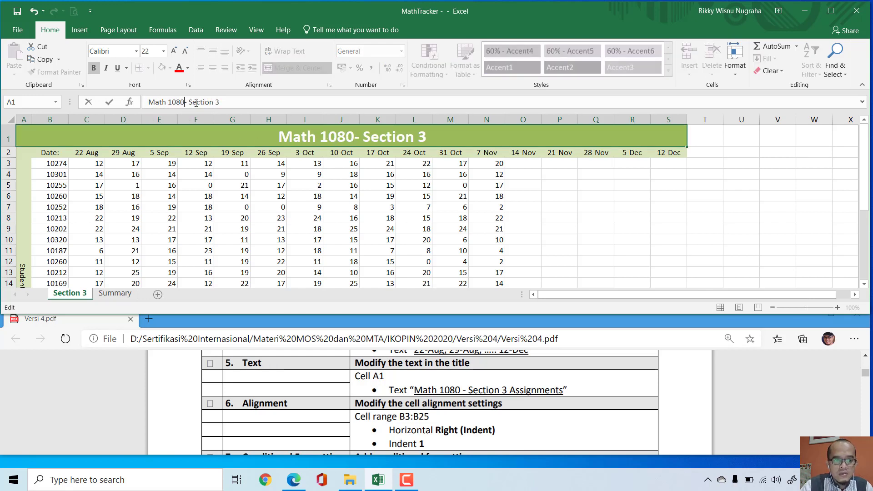
pyautogui.write(' -')
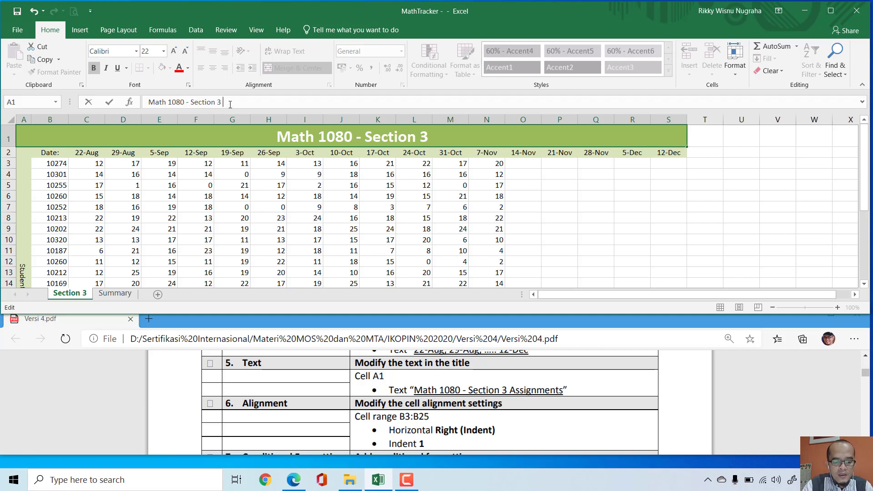
pyautogui.write(' Section 3 Assigment')
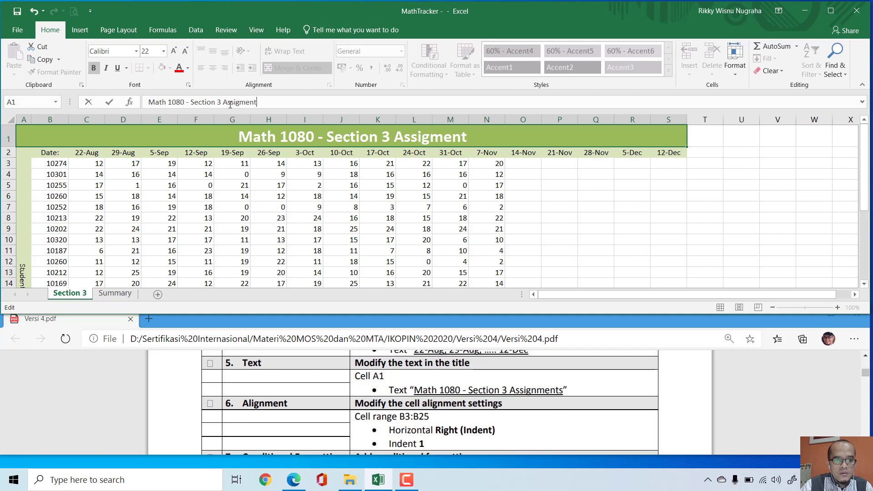
pyautogui.write('s')
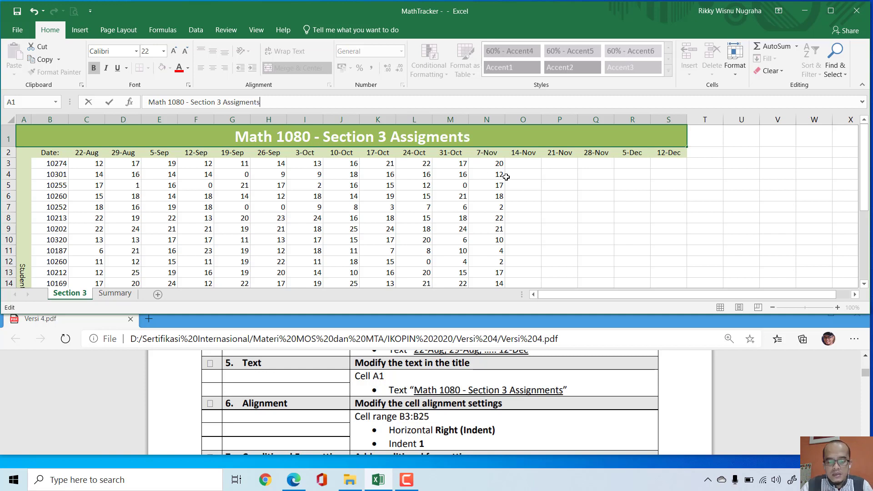
pyautogui.press('Return')
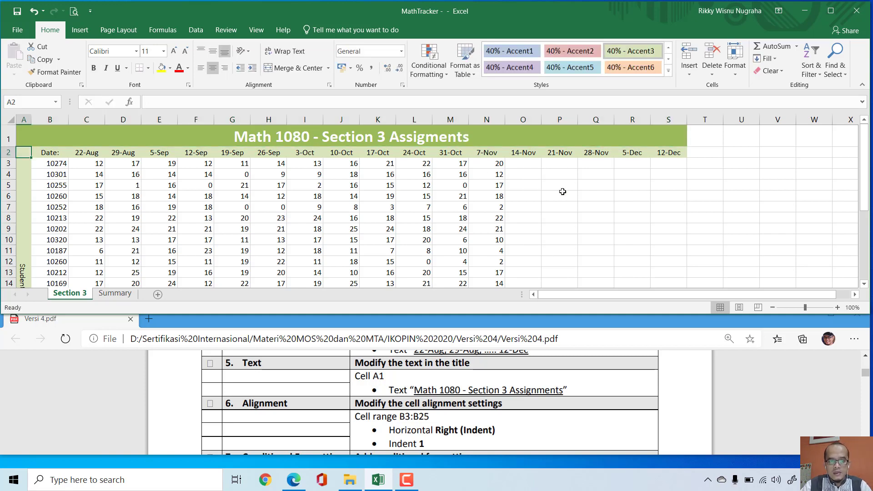
pyautogui.click(210, 364)
# Step: Set the horizontal alignment of cells B3:B25 to Right (Indent) with an indent of 1
pyautogui.scroll(-2, 326, 368)
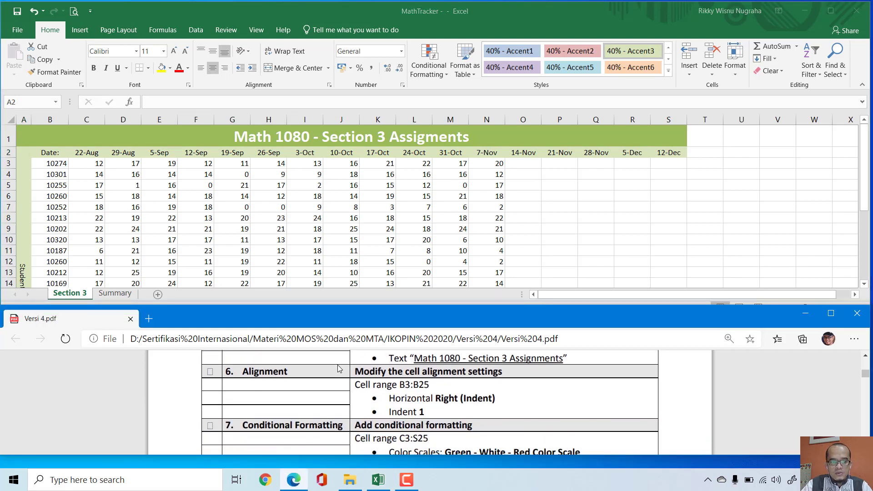
pyautogui.hotkey('alt', 'Tab')
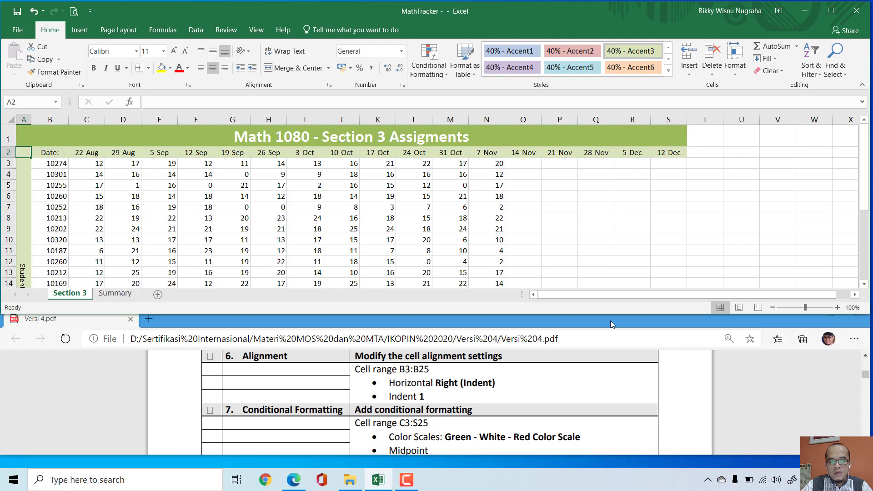
pyautogui.click(602, 218)
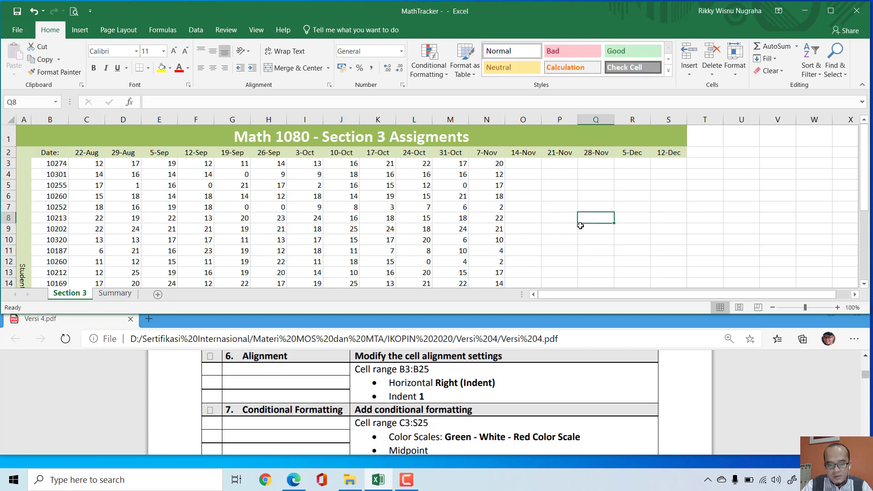
pyautogui.click(26, 103)
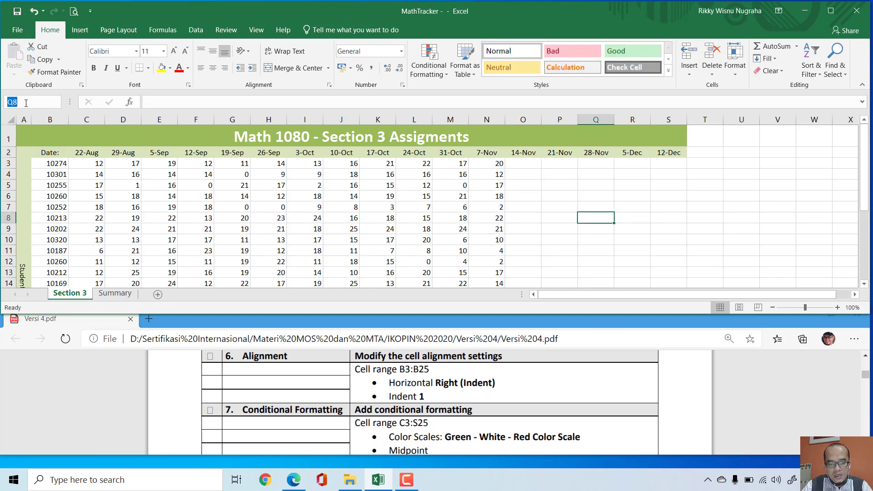
pyautogui.write('b')
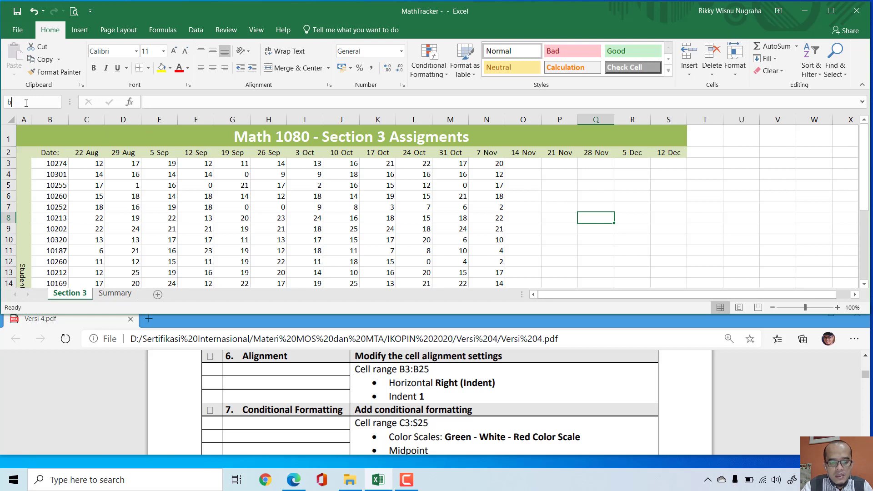
pyautogui.write('3:b25')
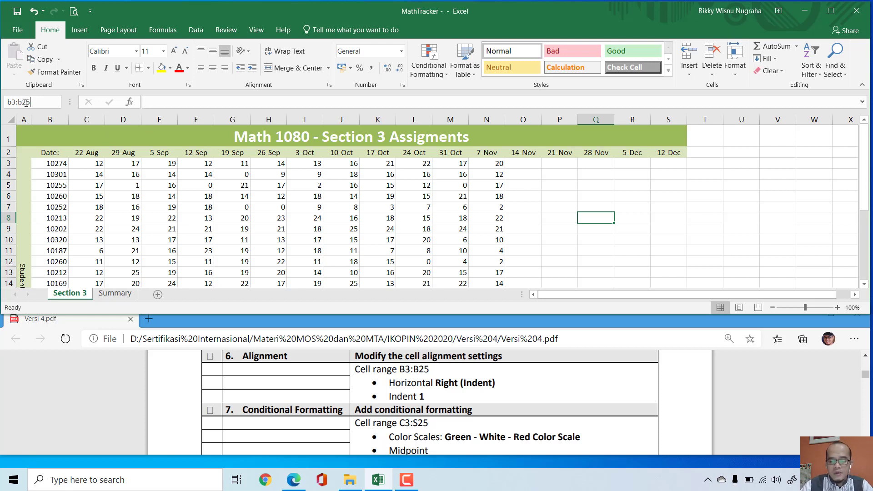
pyautogui.press('Return')
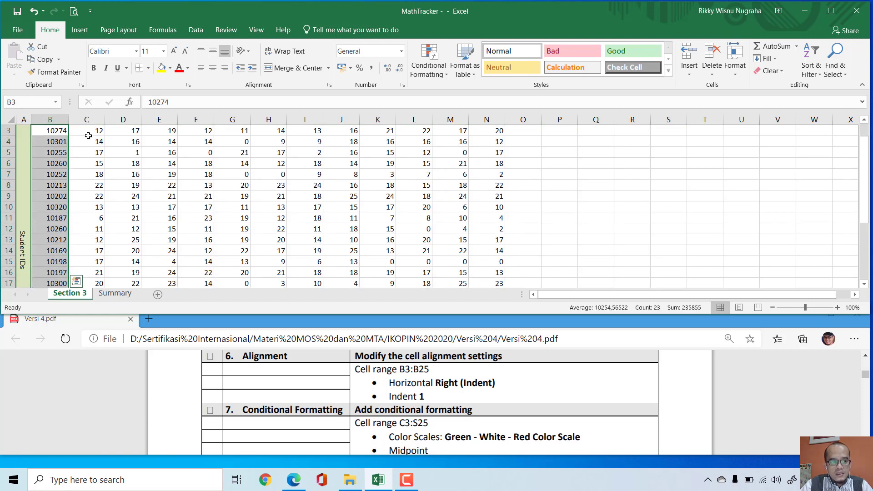
pyautogui.click(330, 88)
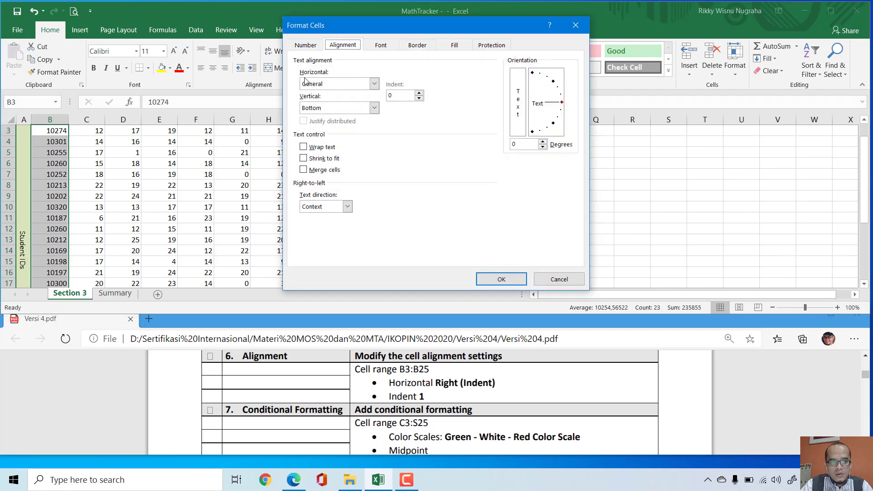
pyautogui.click(374, 85)
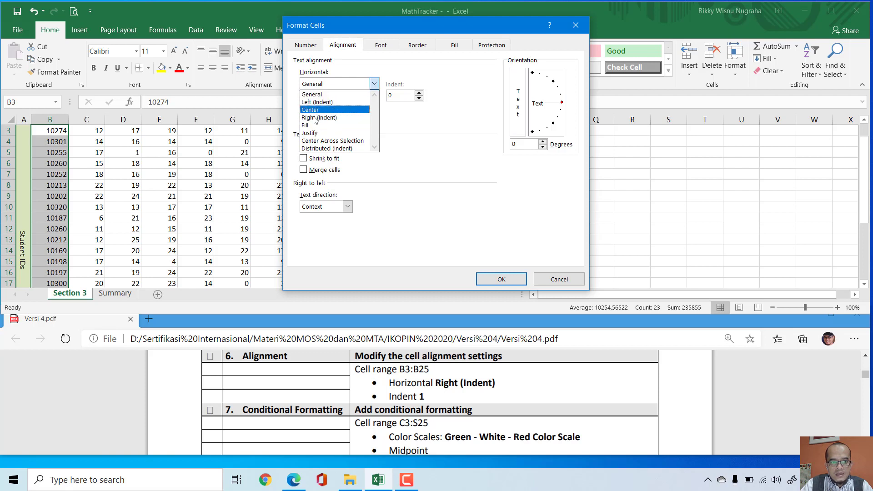
pyautogui.click(330, 117)
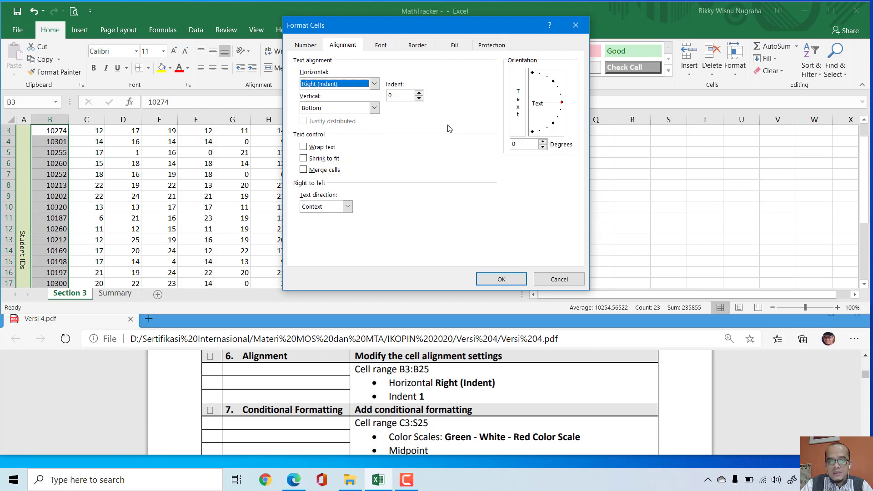
pyautogui.click(375, 85)
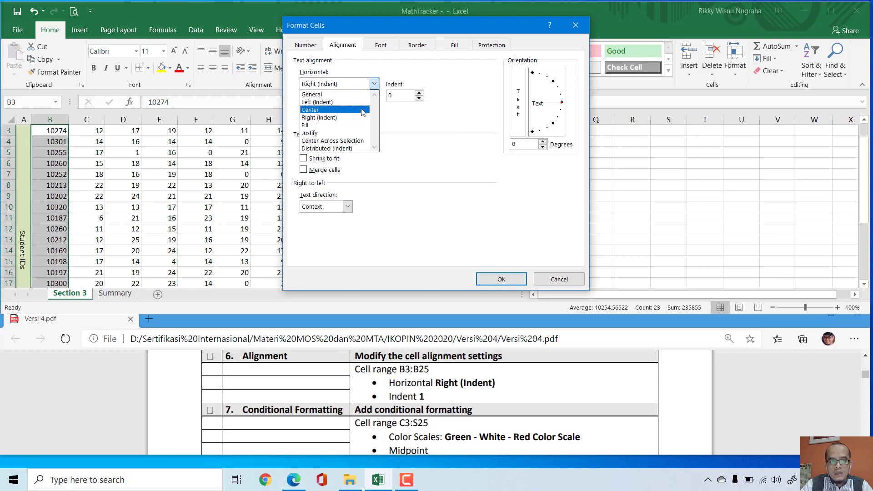
pyautogui.click(353, 119)
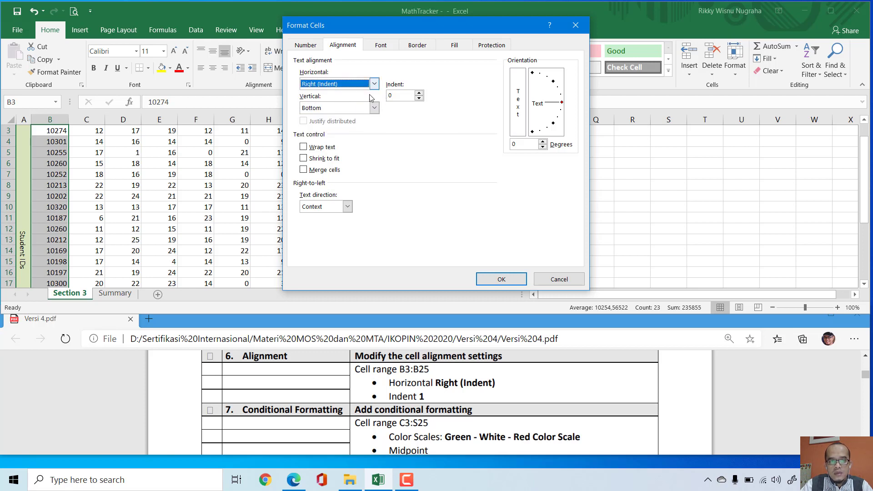
pyautogui.click(419, 93)
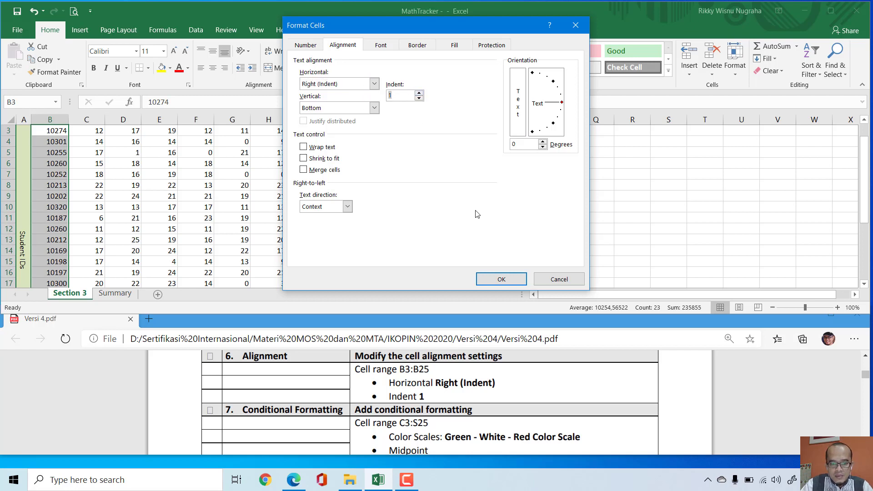
pyautogui.moveTo(418, 394); pyautogui.dragTo(436, 383)
pyautogui.click(498, 278)
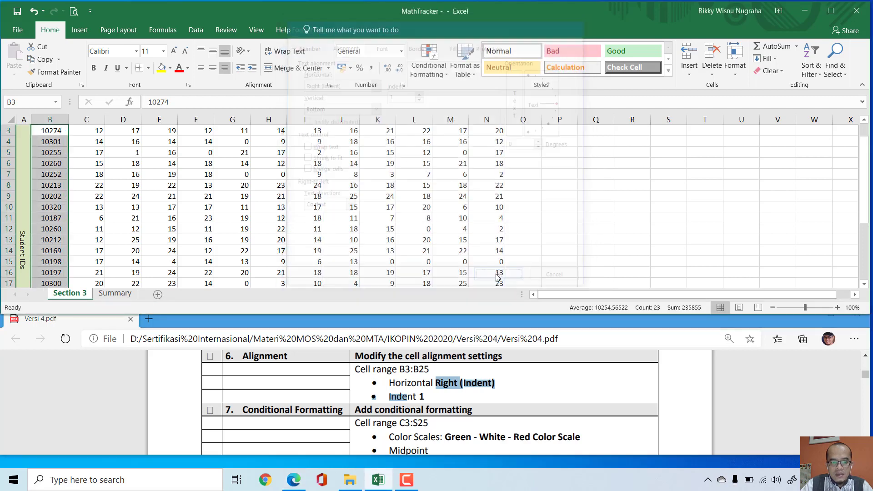
# Step: Bring the conditional formatting task into view in Versi 4.pdf and save the MathTracker workbook
pyautogui.click(212, 356)
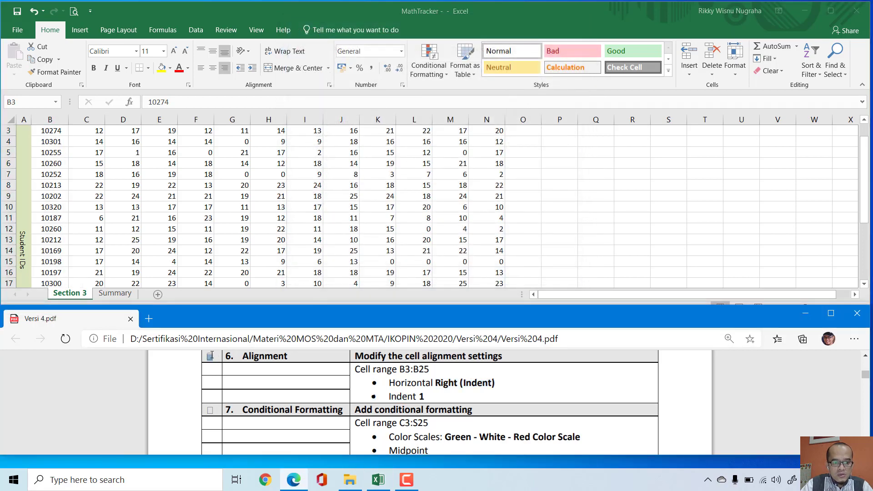
pyautogui.scroll(-1, 401, 356)
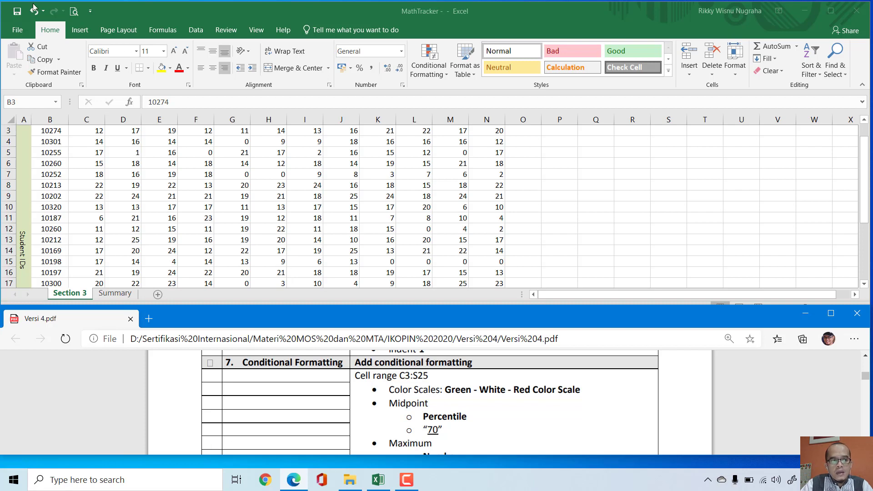
pyautogui.click(17, 14)
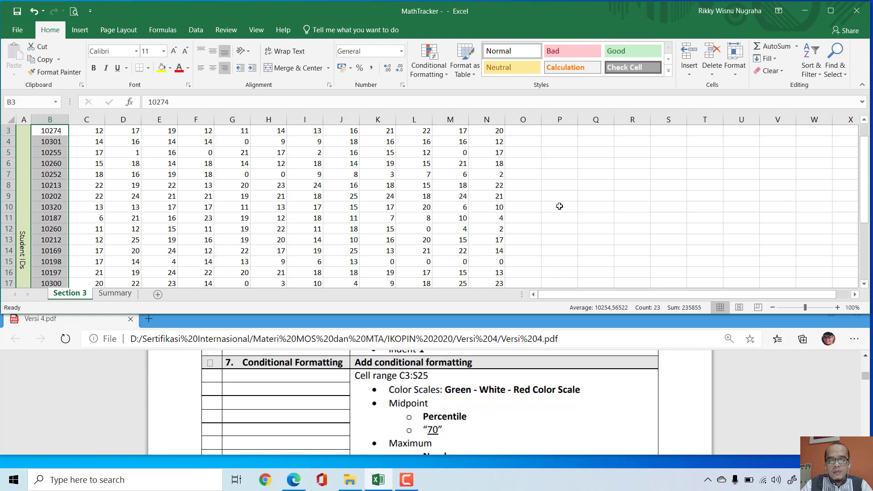
# Step: Start a new color scale formatting rule for cells C3:S25 and set its format style to 3-Color Scale
pyautogui.click(613, 214)
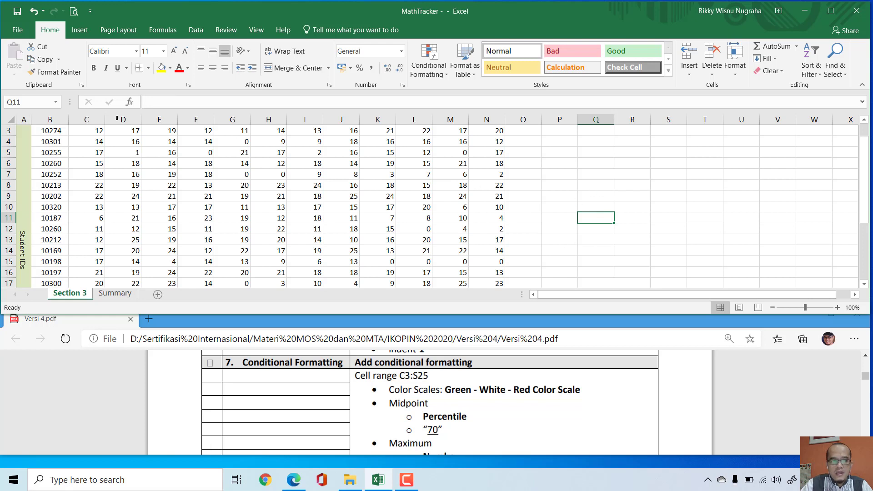
pyautogui.click(36, 102)
pyautogui.write('c')
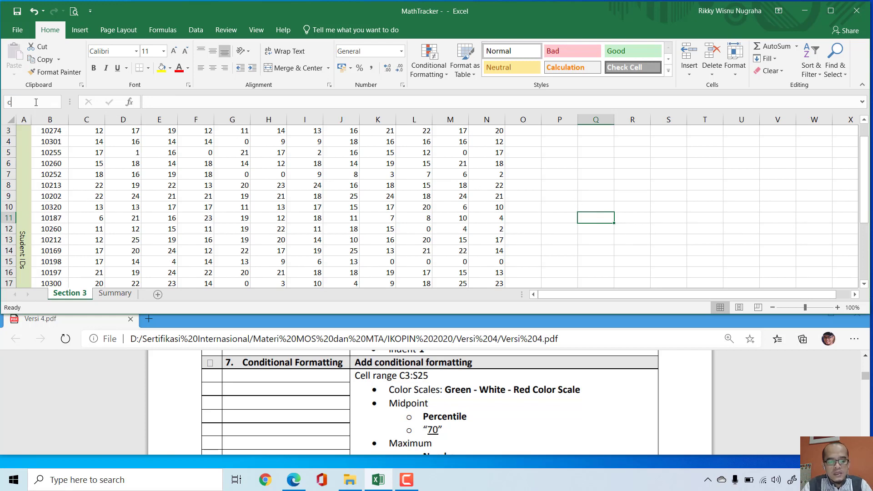
pyautogui.write('3:s25')
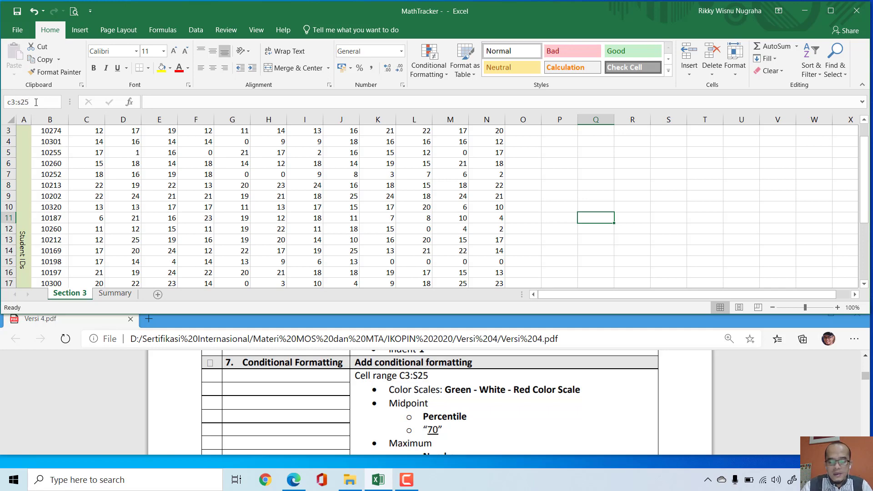
pyautogui.press('Return')
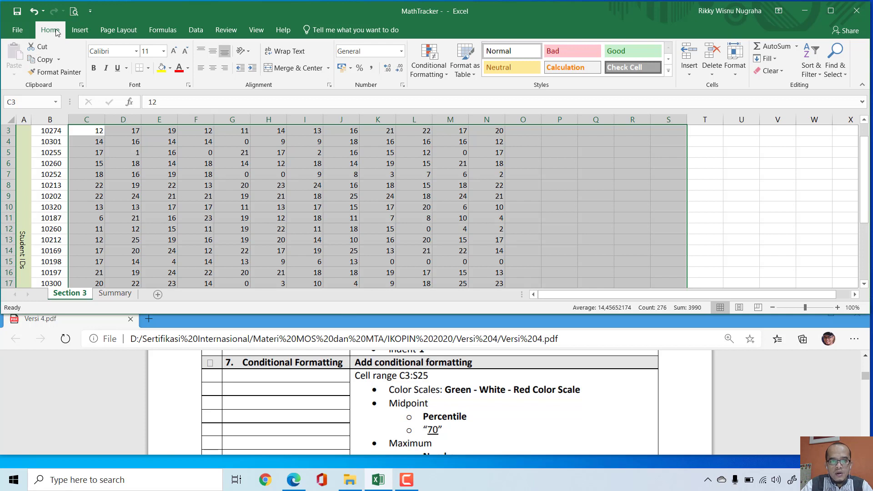
pyautogui.click(446, 74)
pyautogui.moveTo(438, 166)
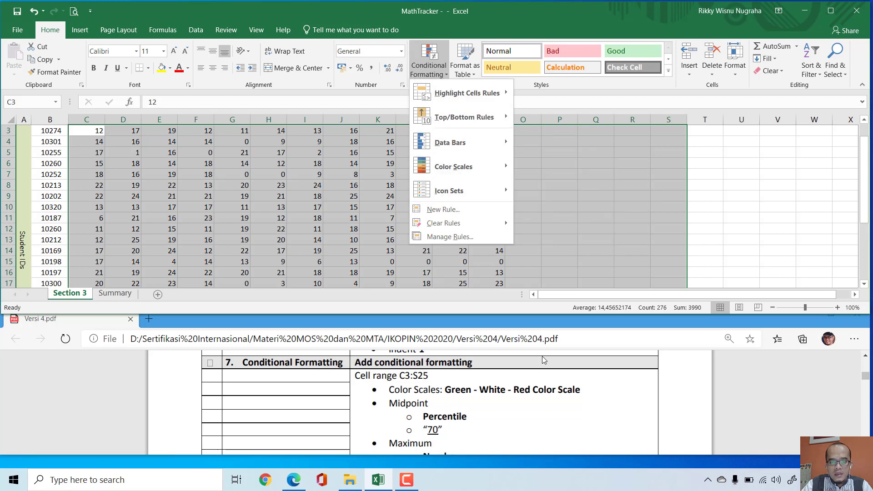
pyautogui.moveTo(469, 168)
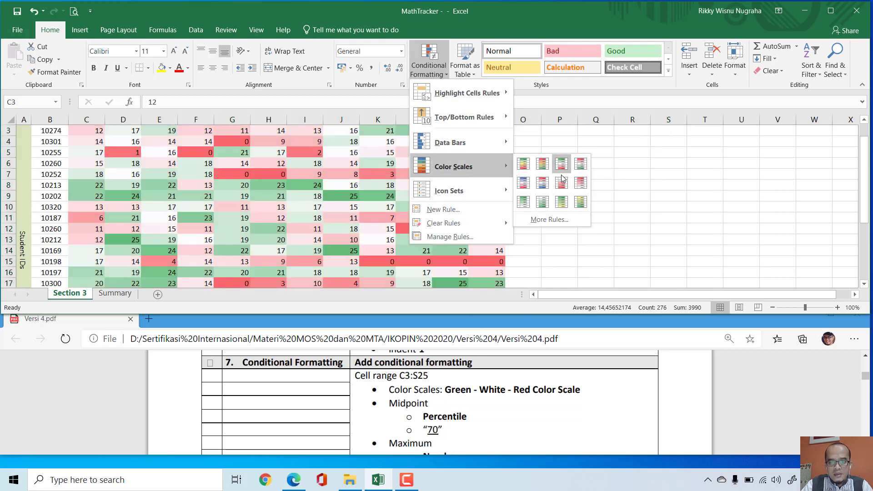
pyautogui.click(556, 221)
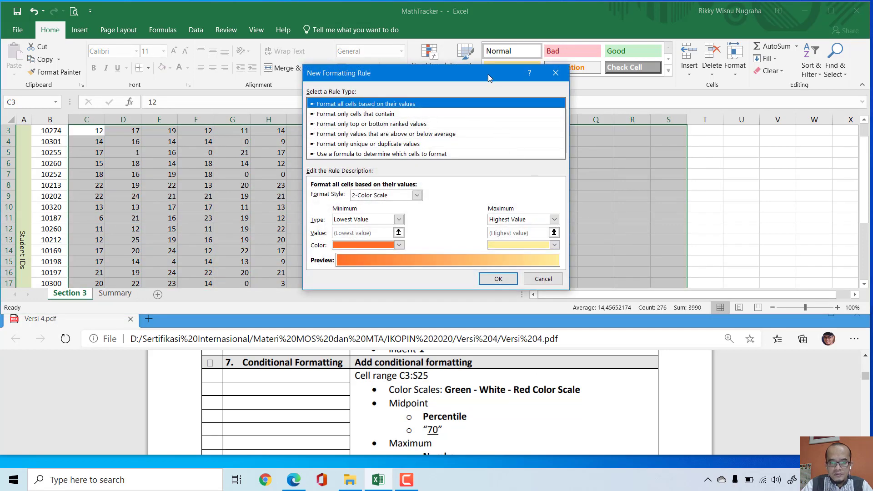
pyautogui.moveTo(488, 75); pyautogui.dragTo(622, 64)
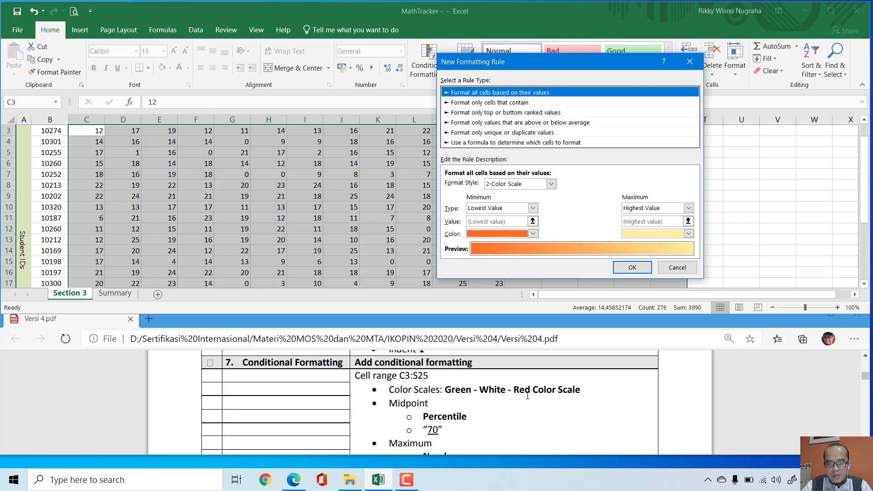
pyautogui.click(551, 184)
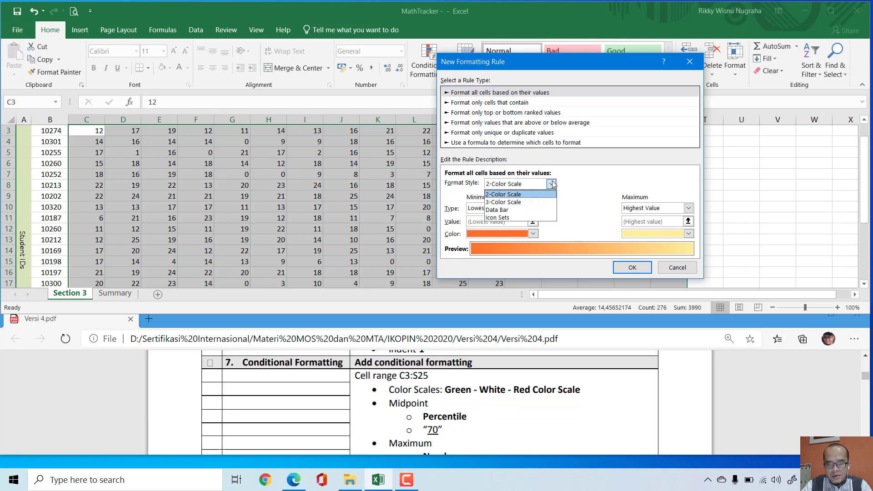
pyautogui.click(514, 203)
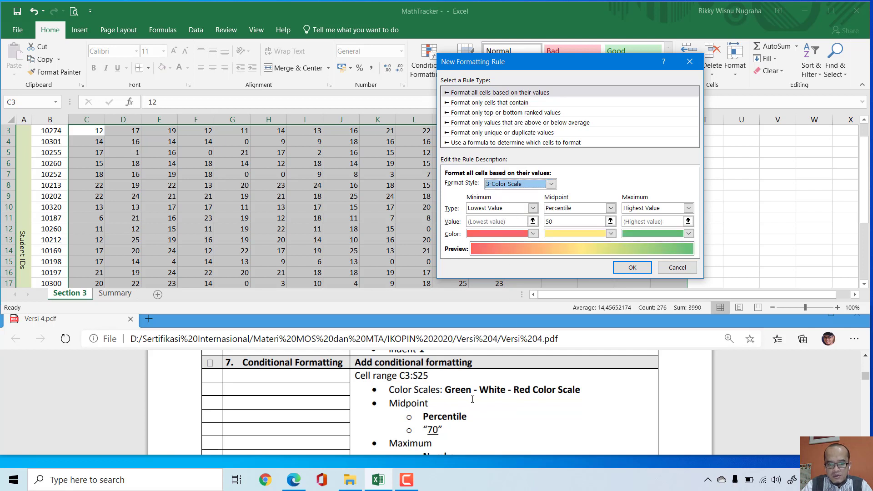
# Step: Set the color scale's minimum to standard green, its midpoint to white and its maximum to standard red
pyautogui.click(533, 234)
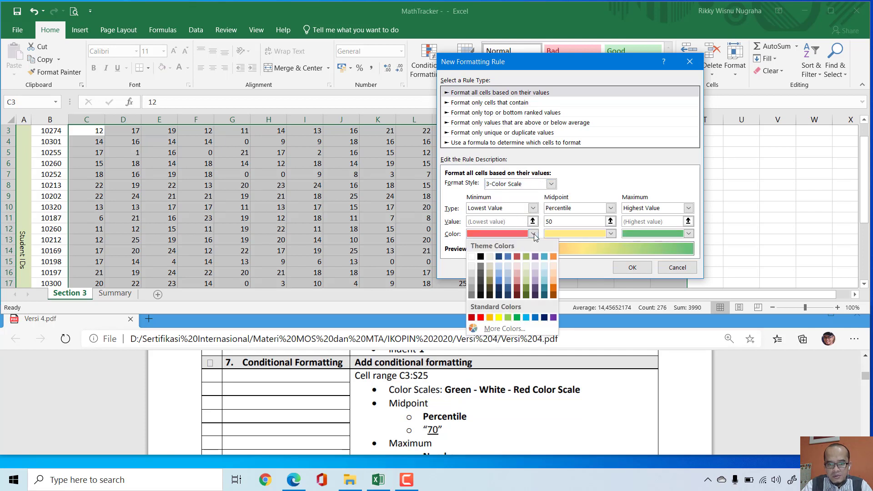
pyautogui.click(517, 317)
pyautogui.click(611, 233)
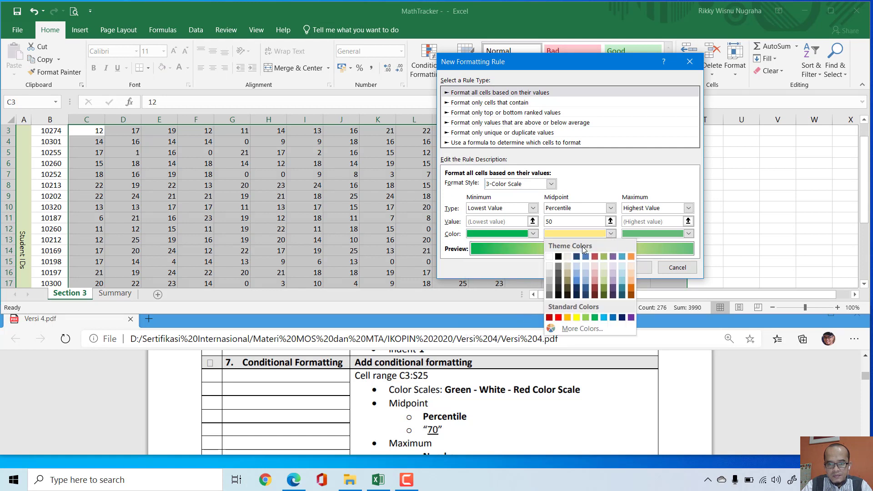
pyautogui.click(551, 258)
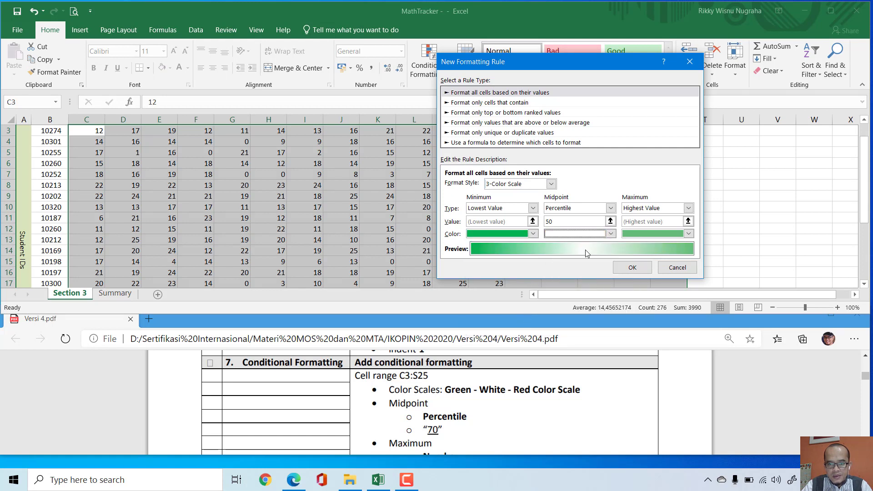
pyautogui.click(689, 234)
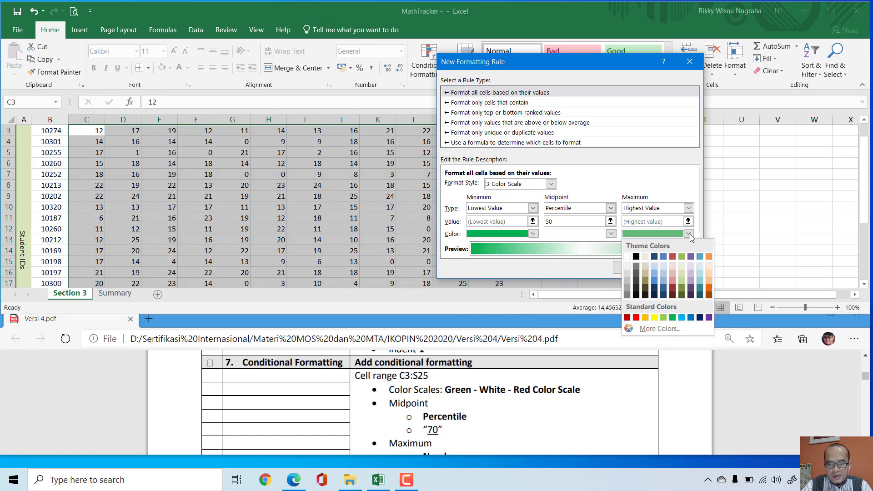
pyautogui.click(636, 318)
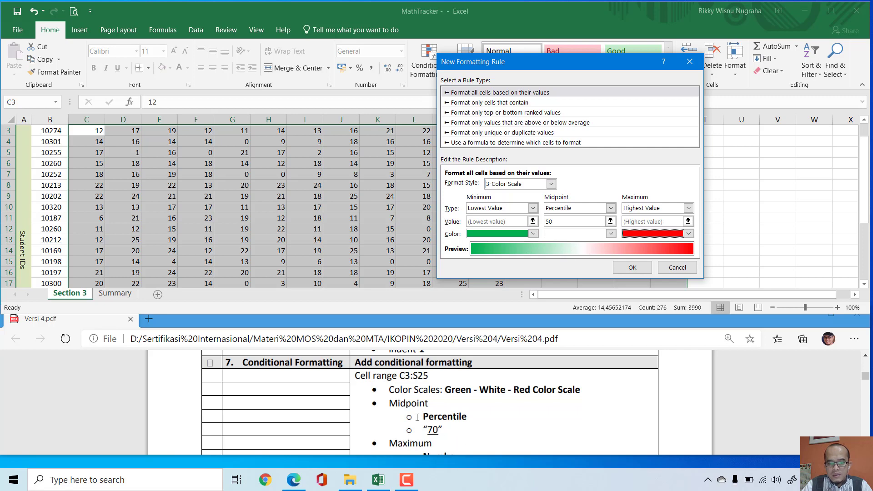
# Step: Set the color scale's midpoint to Percentile with a value of 70
pyautogui.moveTo(391, 405); pyautogui.dragTo(429, 404)
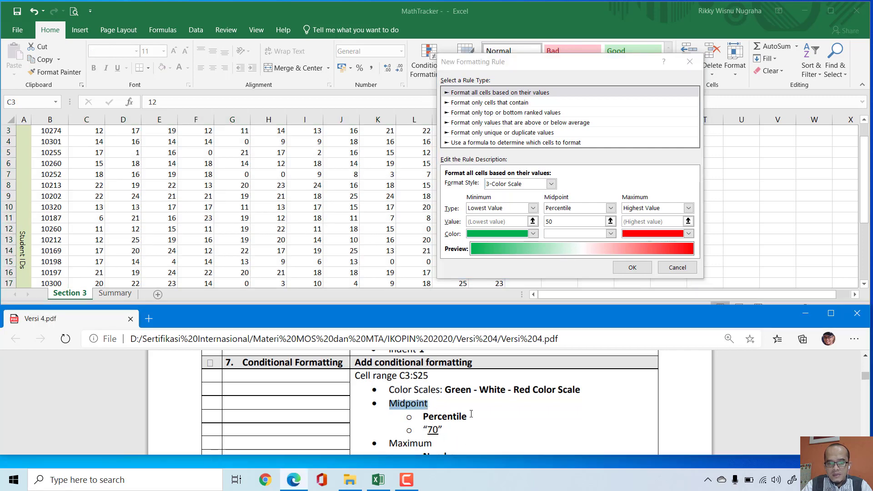
pyautogui.click(553, 200)
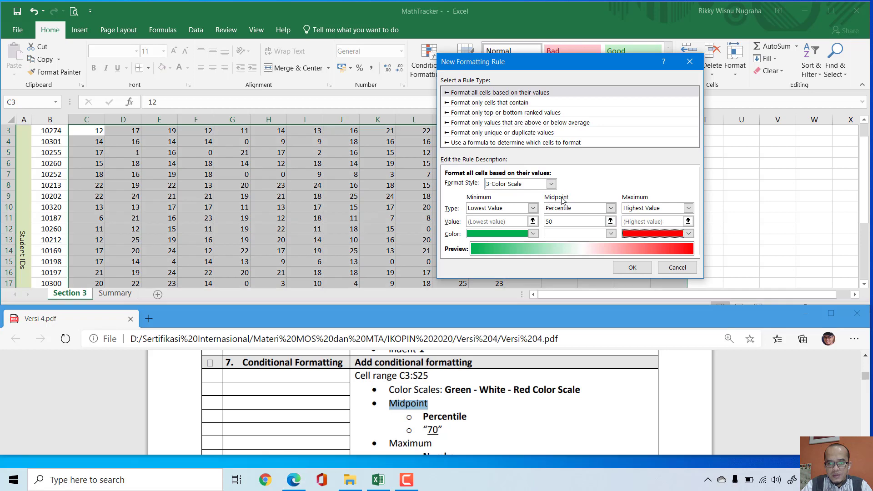
pyautogui.click(611, 210)
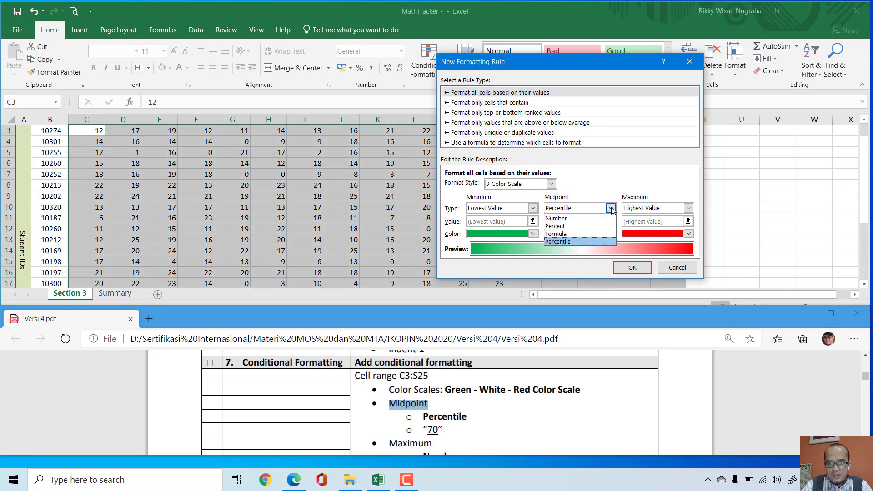
pyautogui.click(611, 209)
pyautogui.moveTo(554, 222); pyautogui.dragTo(541, 222)
pyautogui.write('70')
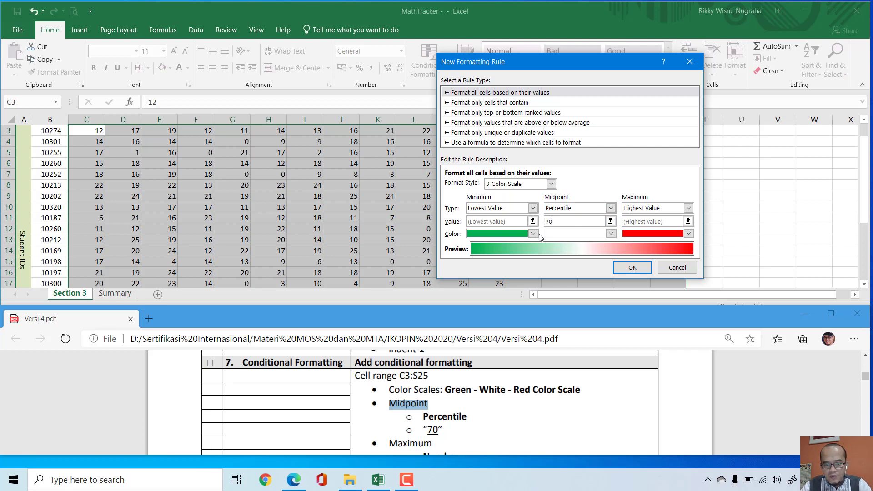
# Step: Set the color scale's maximum to Number with a value of 25 and apply the rule to C3:S25
pyautogui.scroll(-1, 464, 404)
pyautogui.scroll(-2, 463, 404)
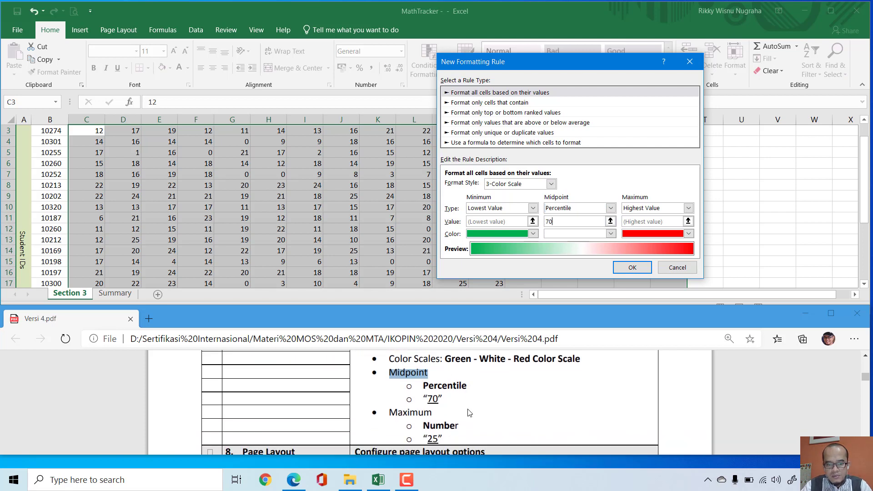
pyautogui.click(689, 208)
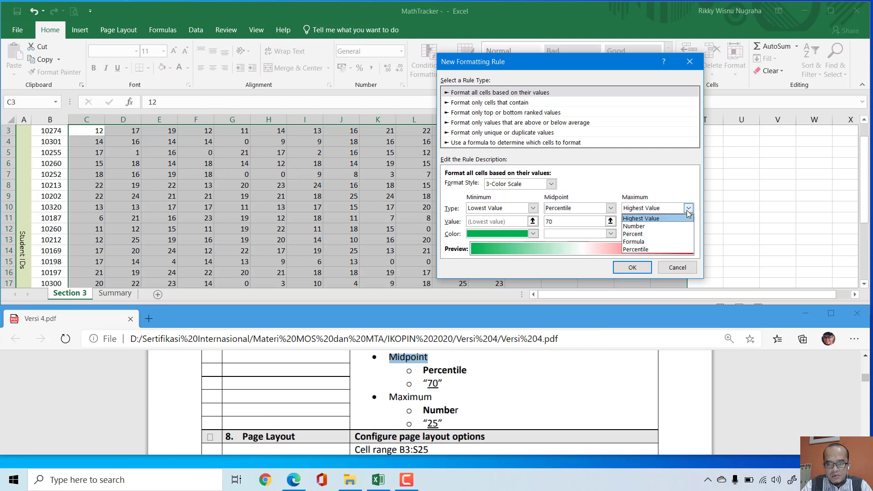
pyautogui.click(651, 226)
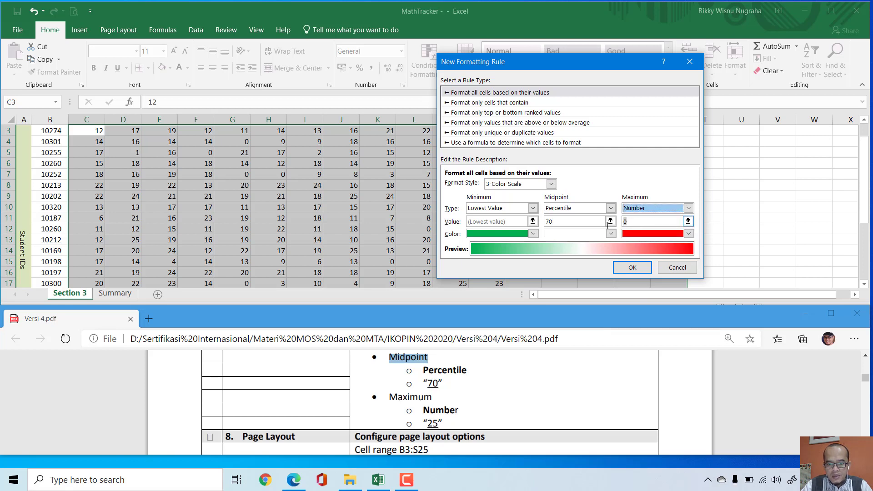
pyautogui.press('Tab')
pyautogui.write('2')
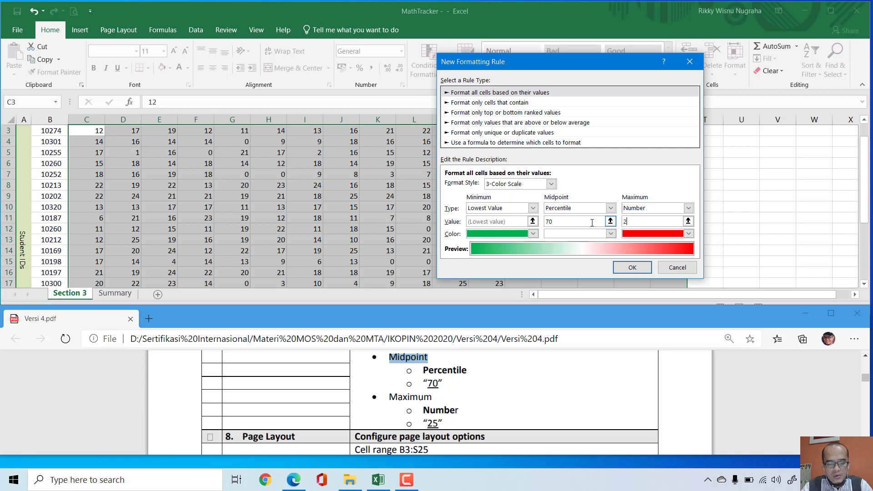
pyautogui.write('5')
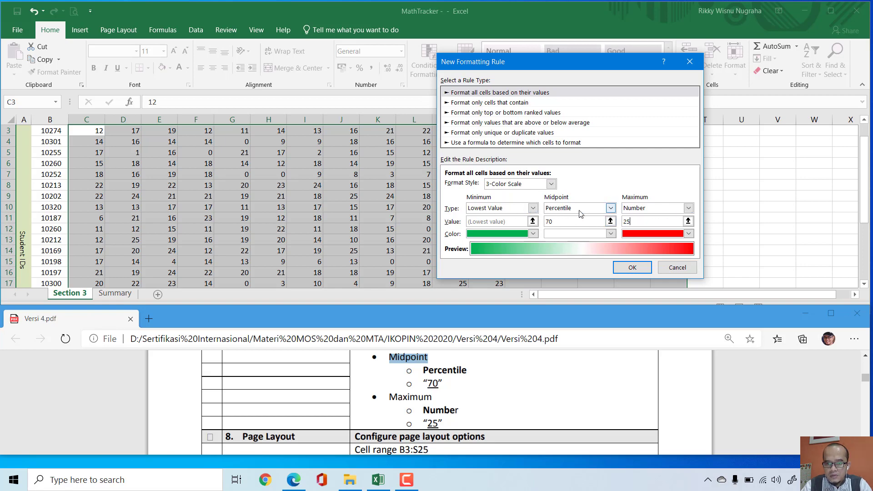
pyautogui.click(633, 268)
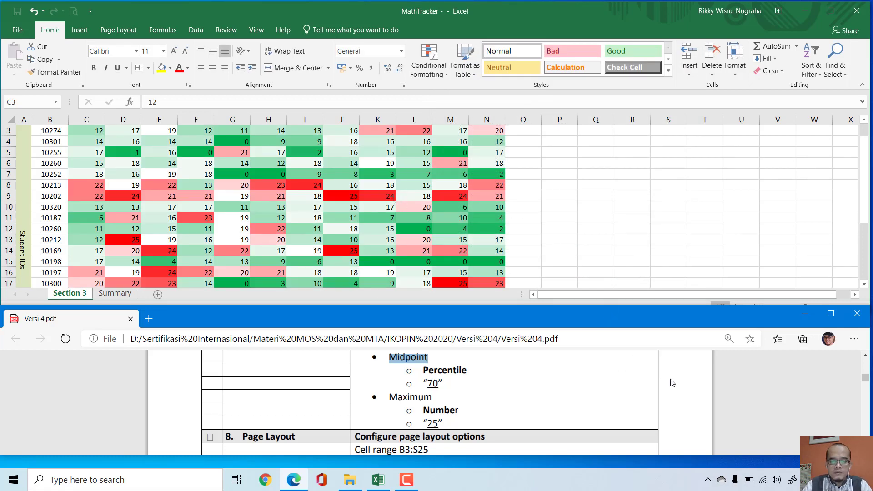
# Step: Set cells B3:S25 of the Section 3 sheet as the print area
pyautogui.click(680, 388)
pyautogui.scroll(-3, 679, 388)
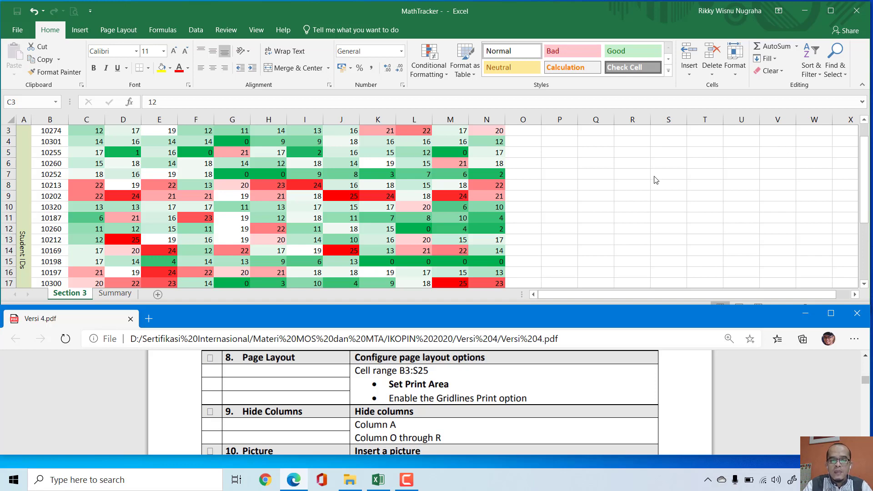
pyautogui.click(627, 180)
pyautogui.click(625, 184)
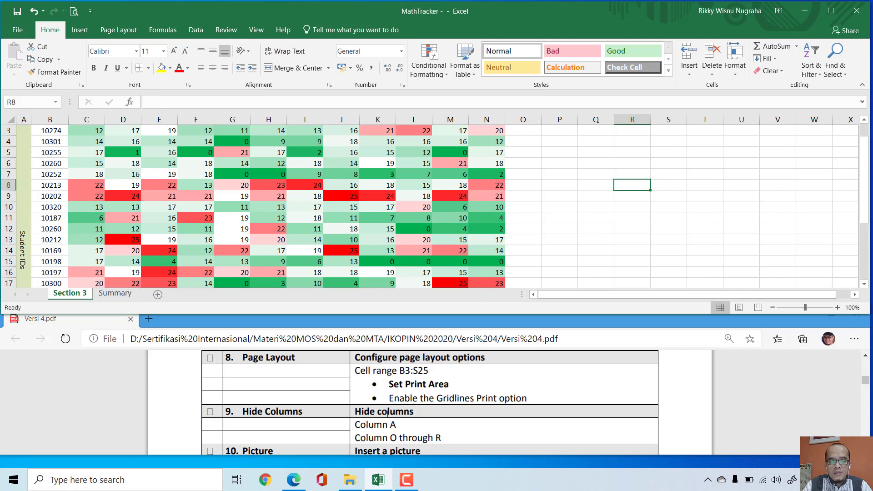
pyautogui.click(551, 218)
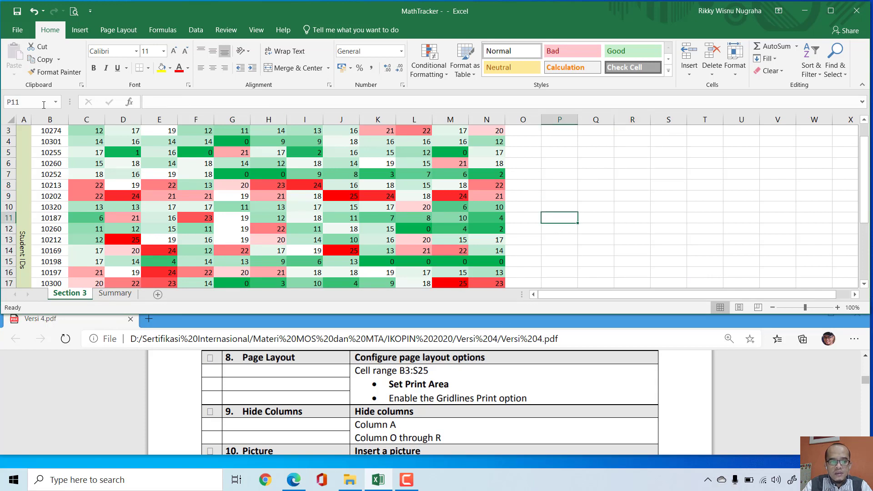
pyautogui.click(28, 104)
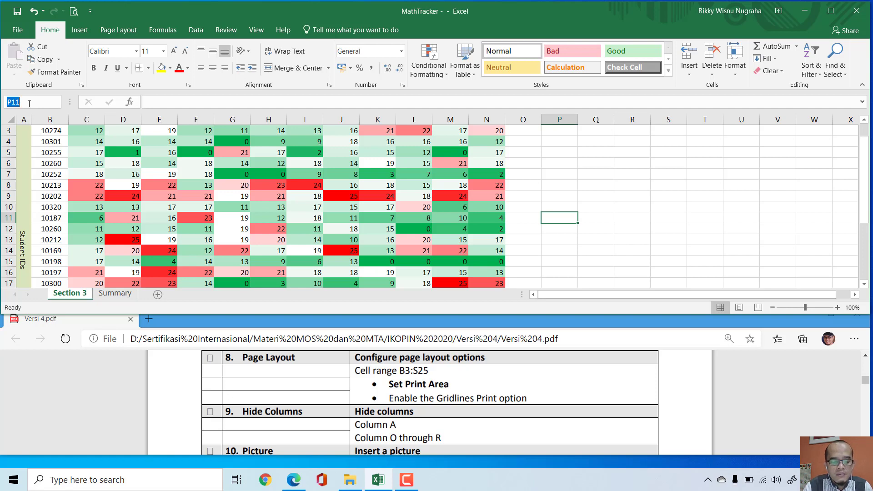
pyautogui.write('b3:s2')
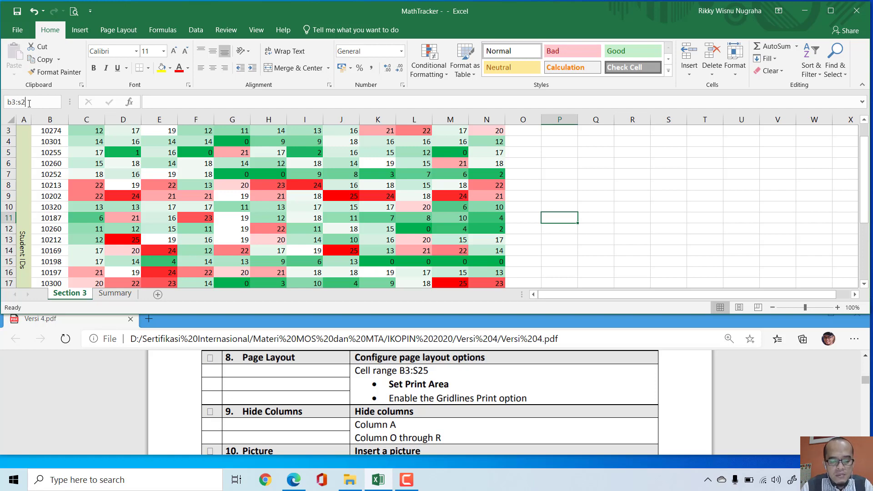
pyautogui.press('Escape')
pyautogui.press('Return')
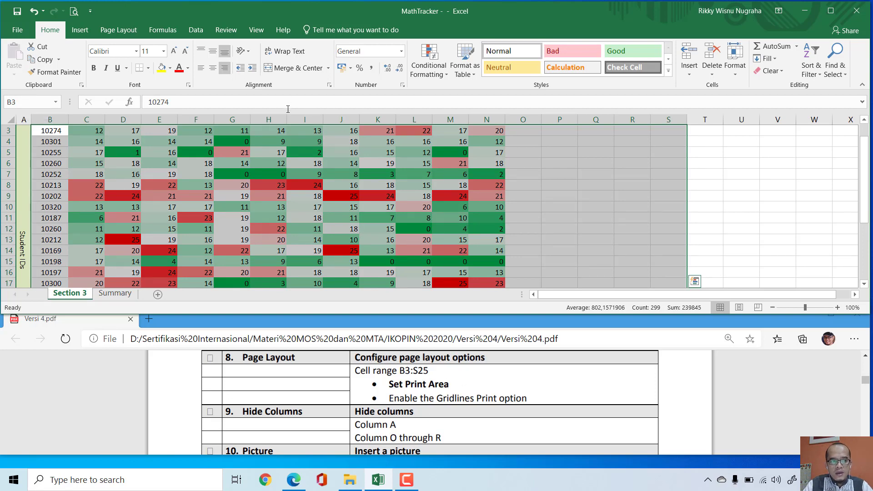
pyautogui.click(120, 31)
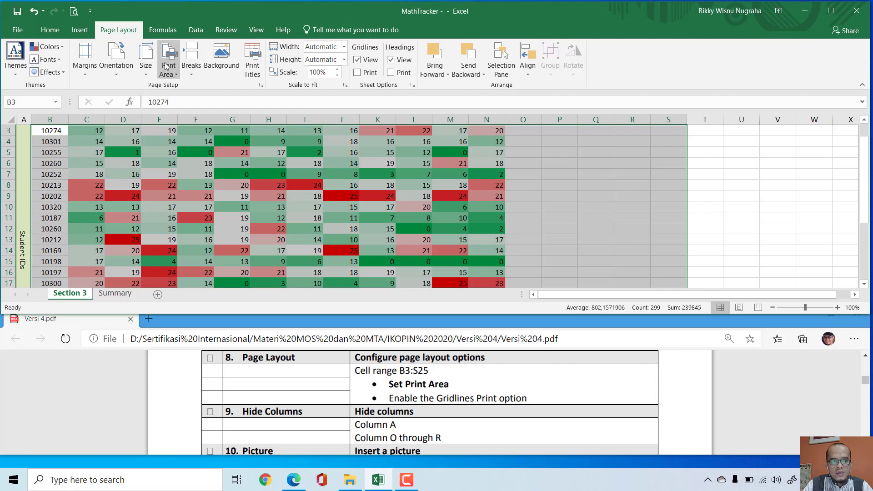
pyautogui.click(177, 76)
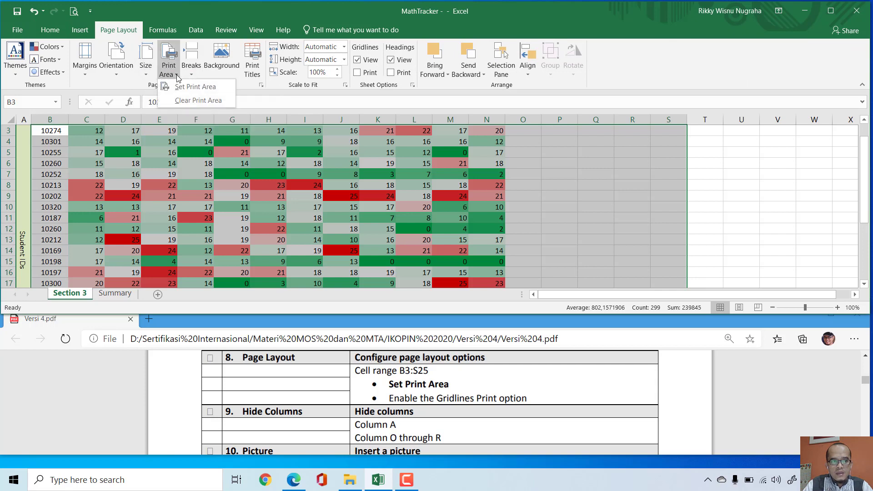
pyautogui.click(194, 90)
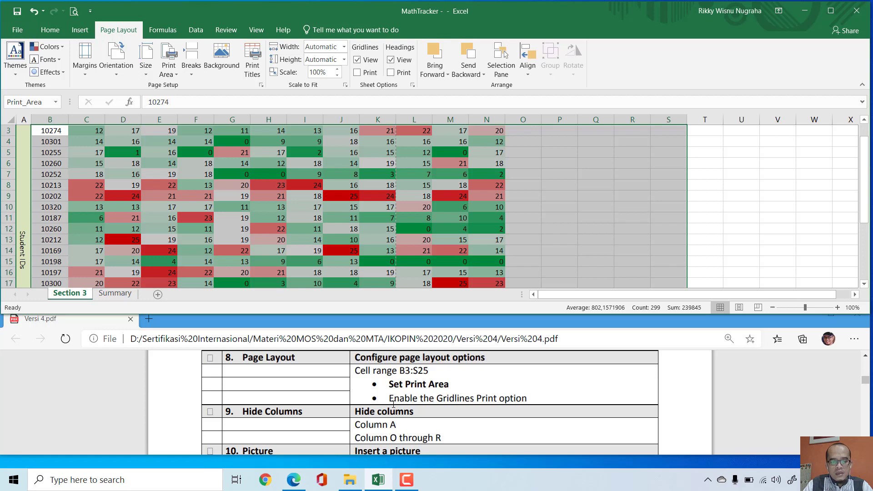
# Step: Enable printing of gridlines for the Section 3 sheet and mark the Page Layout task's box in Versi 4.pdf
pyautogui.moveTo(390, 401); pyautogui.dragTo(539, 411)
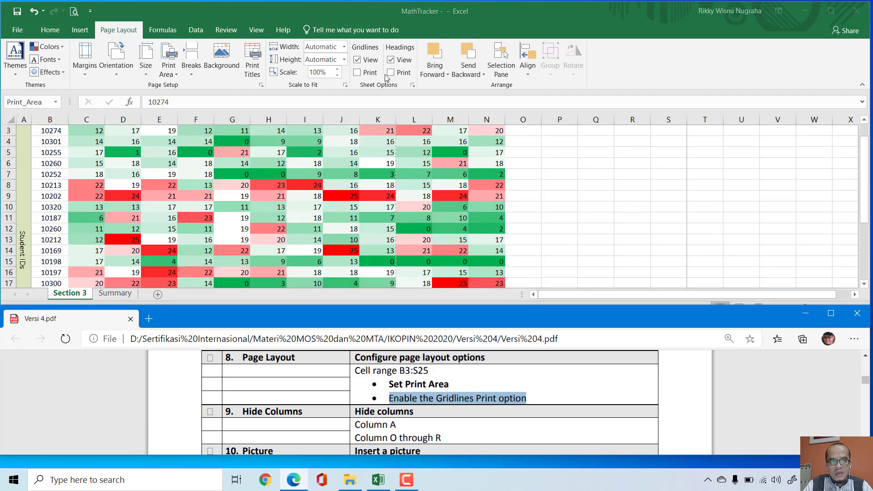
pyautogui.click(359, 74)
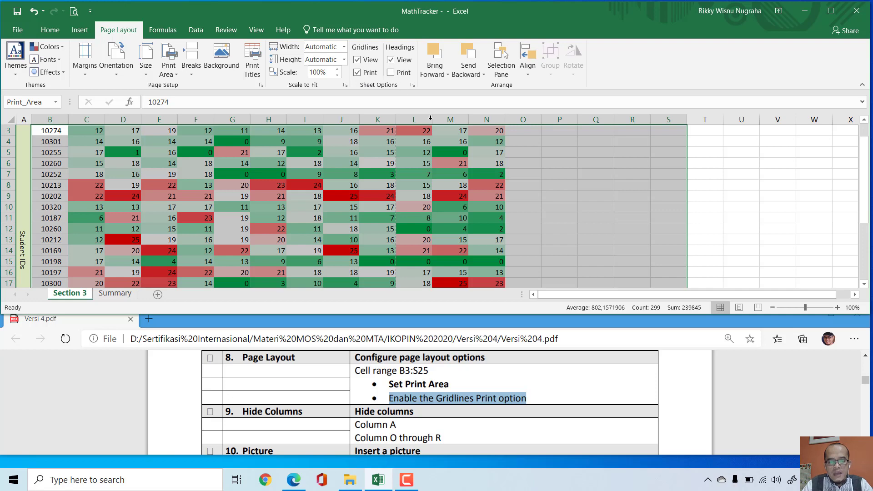
pyautogui.click(578, 208)
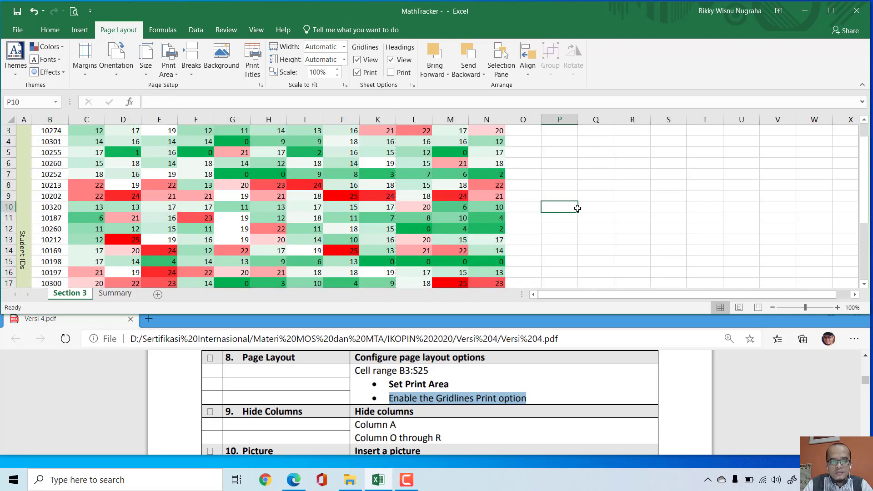
pyautogui.click(211, 360)
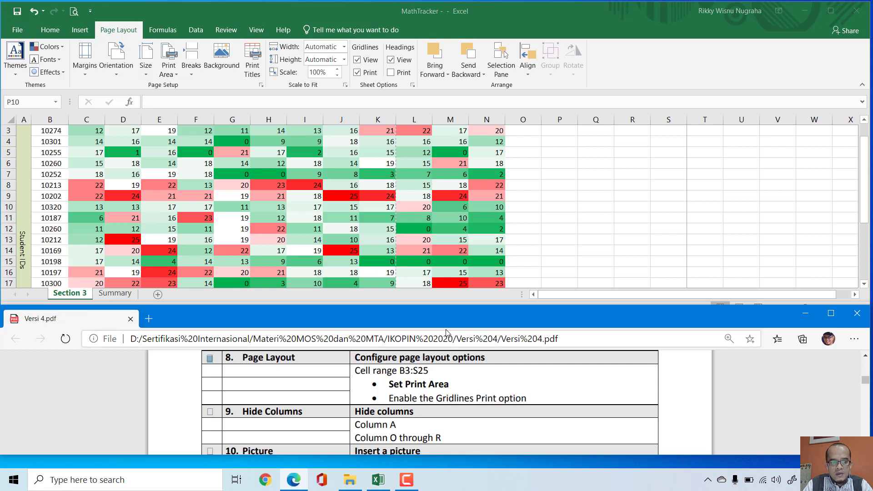
# Step: Bring the Hide Columns task into view in Versi 4.pdf and hide column A of the Section 3 sheet
pyautogui.scroll(-1, 754, 401)
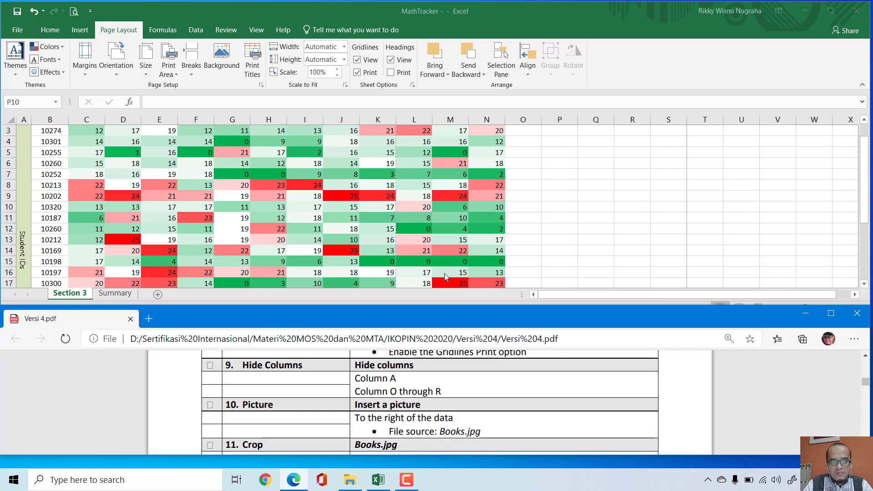
pyautogui.click(569, 209)
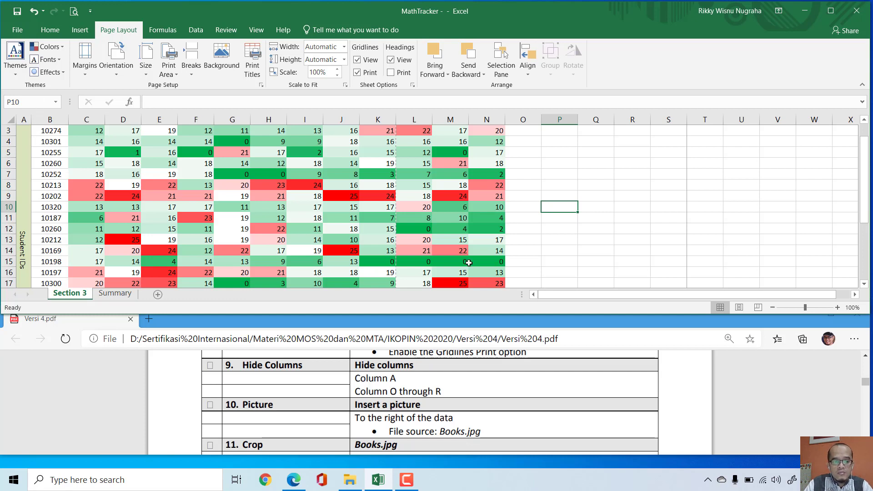
pyautogui.click(24, 120)
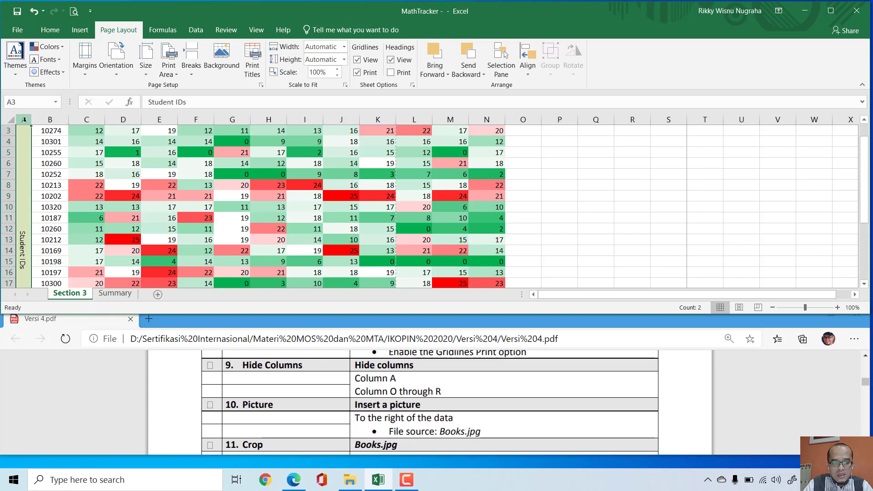
pyautogui.rightClick(24, 119)
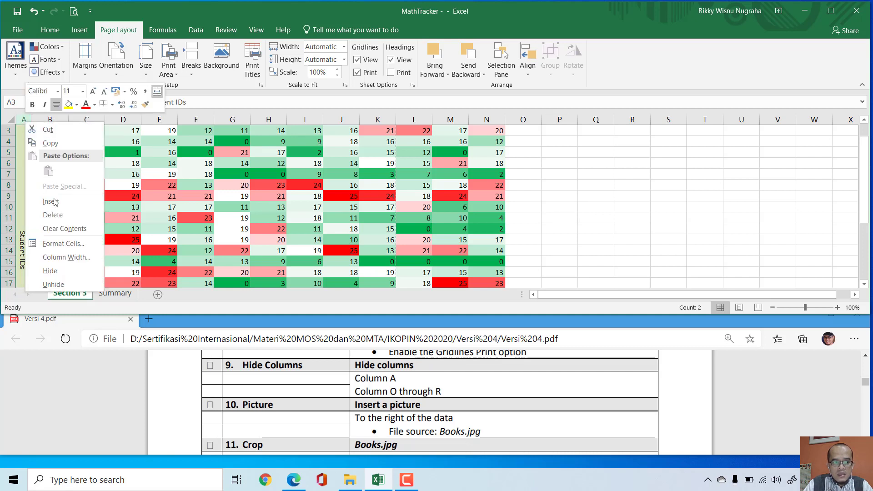
pyautogui.click(65, 272)
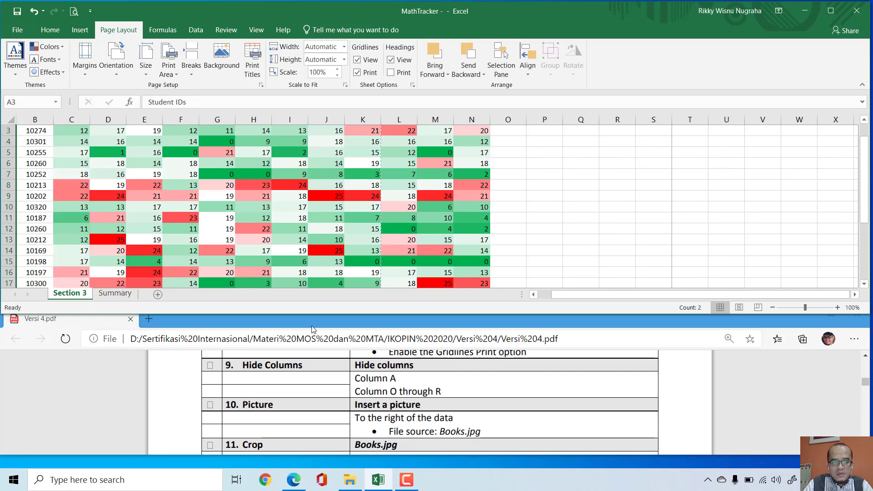
# Step: Hide columns O through R of the Section 3 sheet and mark the Hide Columns task's box in Versi 4.pdf
pyautogui.moveTo(355, 392); pyautogui.dragTo(445, 397)
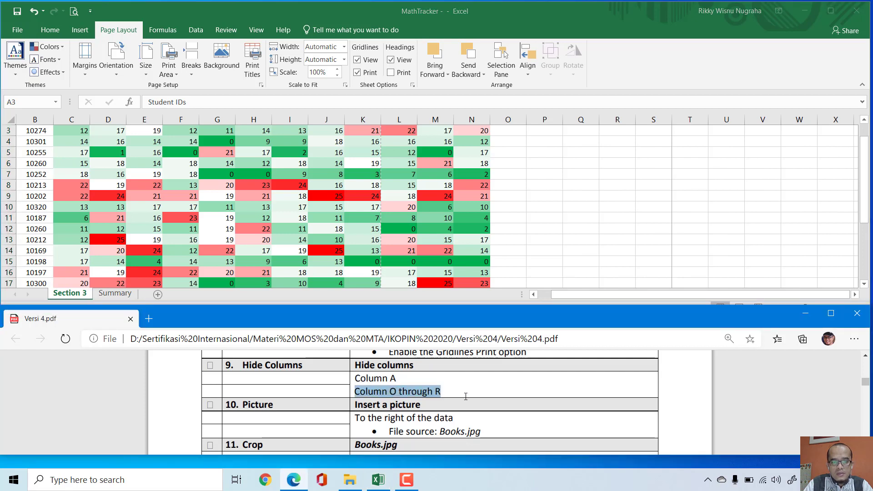
pyautogui.click(508, 128)
pyautogui.moveTo(508, 119); pyautogui.dragTo(618, 119)
pyautogui.rightClick(617, 120)
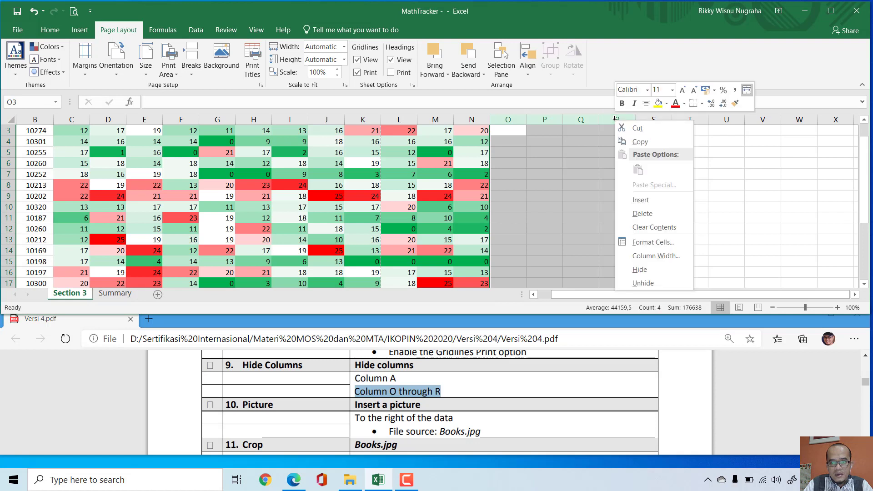
pyautogui.click(655, 273)
pyautogui.scroll(1, 563, 228)
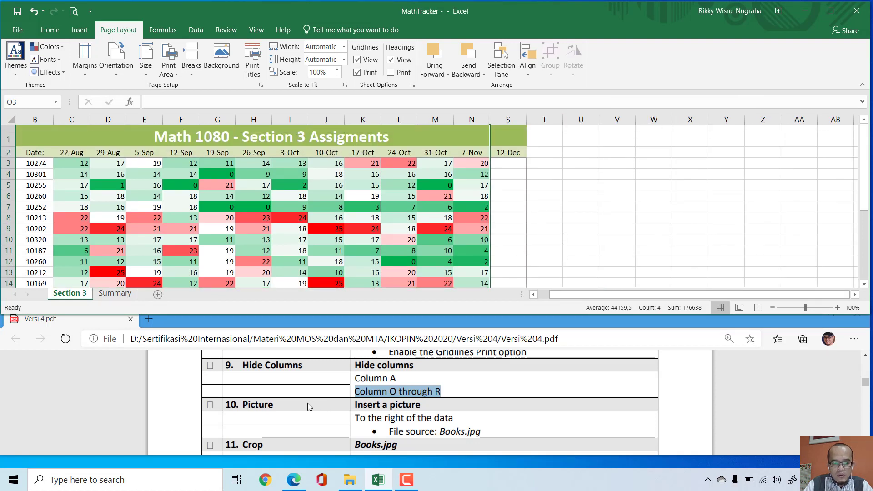
pyautogui.click(211, 366)
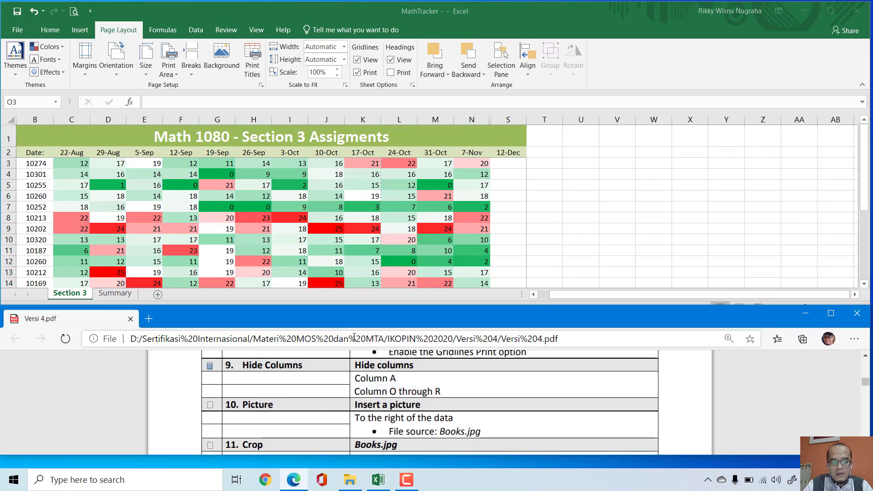
# Step: Select cell U1 on the Section 3 sheet and open the dialog for inserting a picture from a file
pyautogui.scroll(-2, 704, 390)
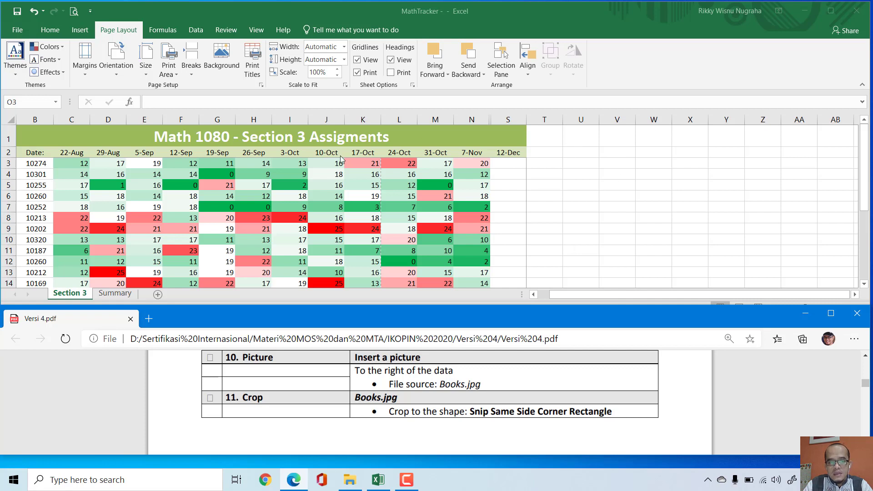
pyautogui.click(588, 148)
pyautogui.click(587, 139)
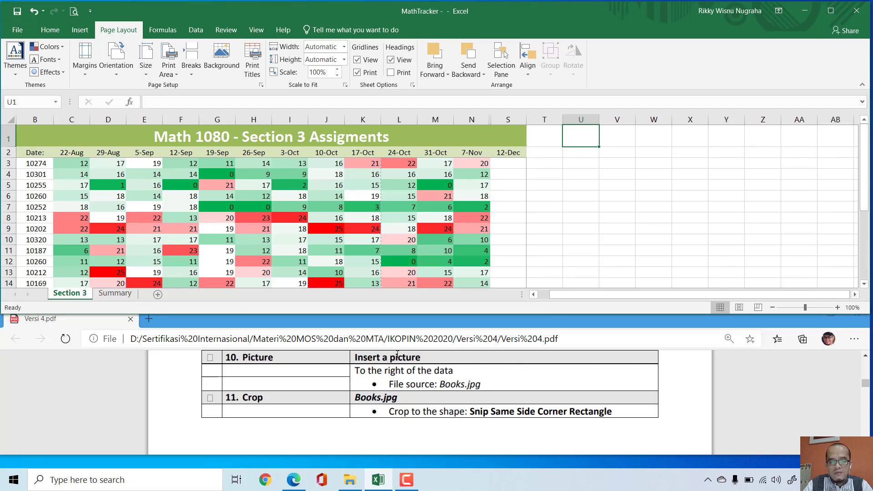
pyautogui.click(80, 30)
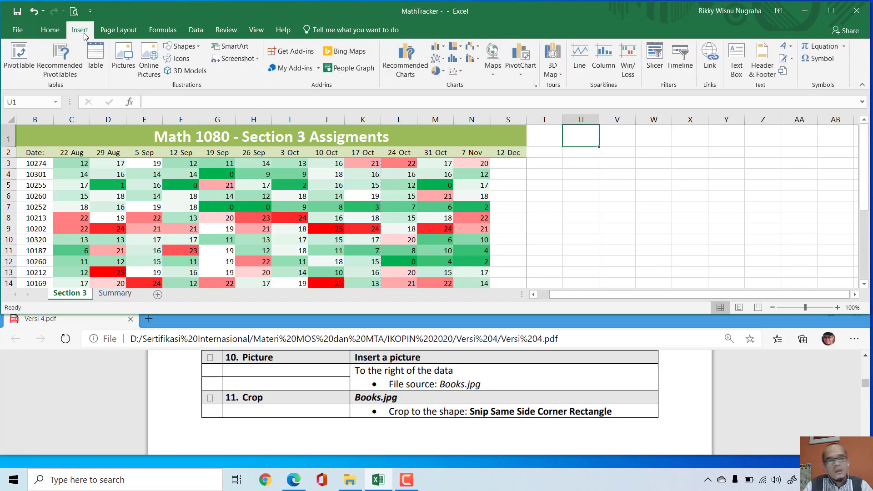
pyautogui.click(127, 62)
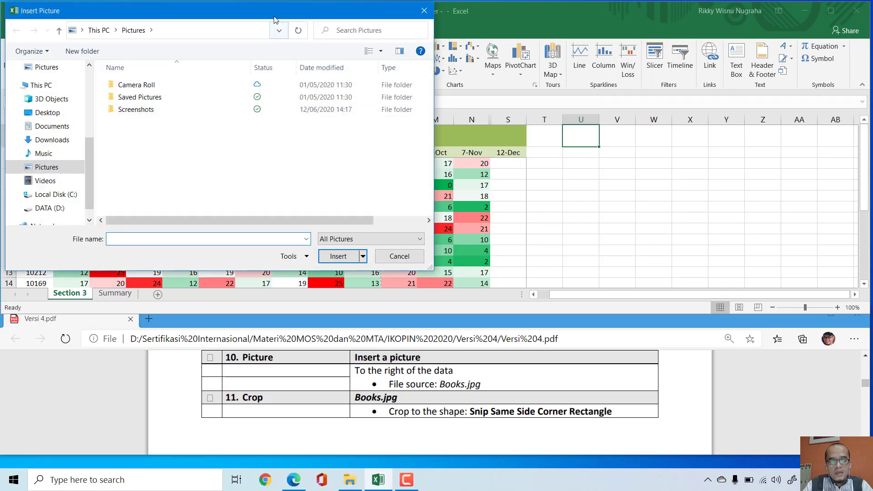
pyautogui.moveTo(274, 19); pyautogui.dragTo(285, 24)
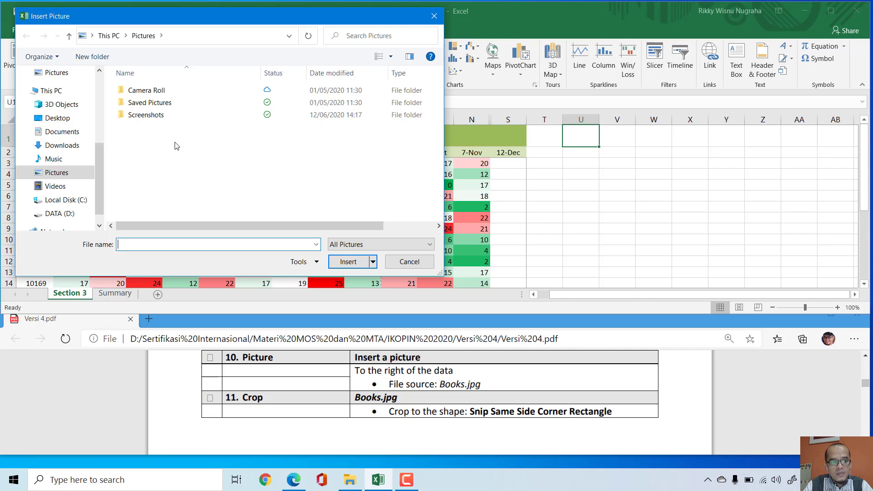
# Step: Insert the Books picture from the Versi 4 folder under DATA (D:), Sertifikasi Internasional, Materi MOS dan MTA, IKOPIN 2020
pyautogui.scroll(-1, 68, 200)
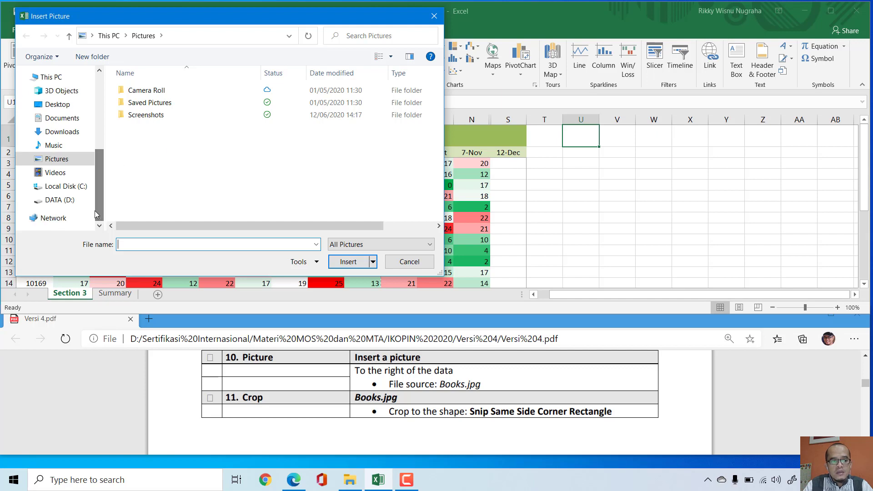
pyautogui.click(72, 202)
pyautogui.doubleClick(154, 152)
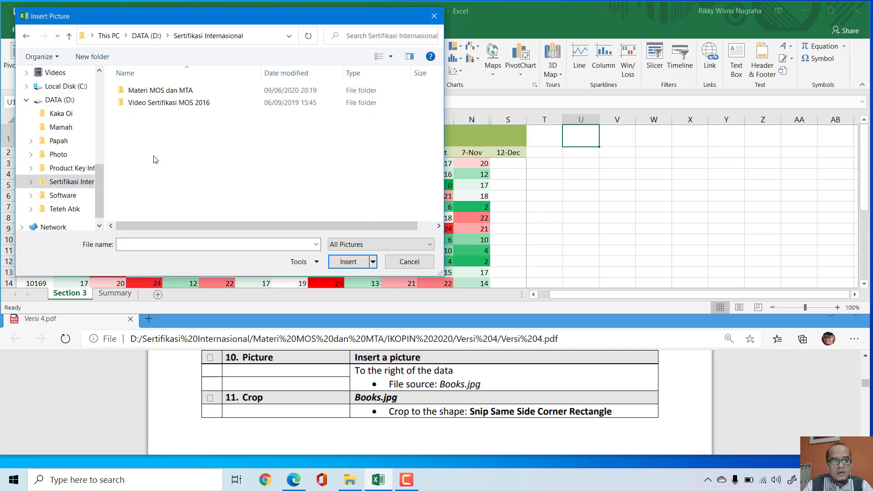
pyautogui.doubleClick(157, 91)
pyautogui.doubleClick(158, 91)
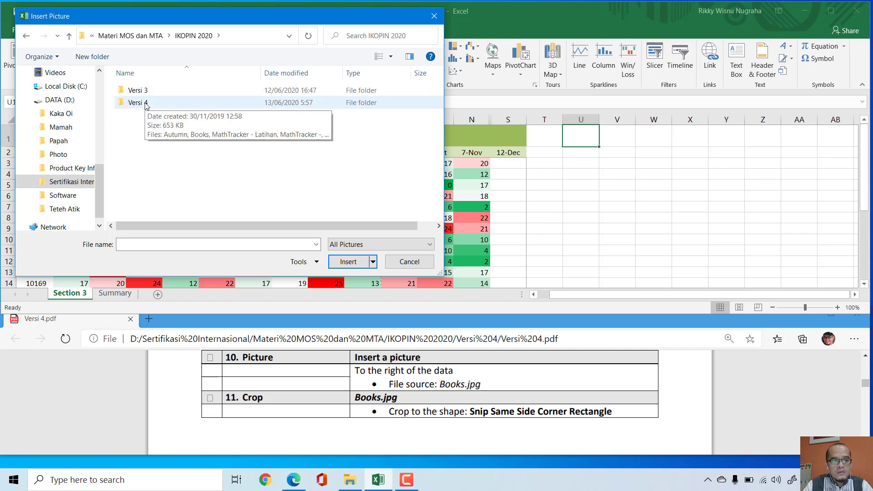
pyautogui.doubleClick(147, 103)
pyautogui.click(144, 104)
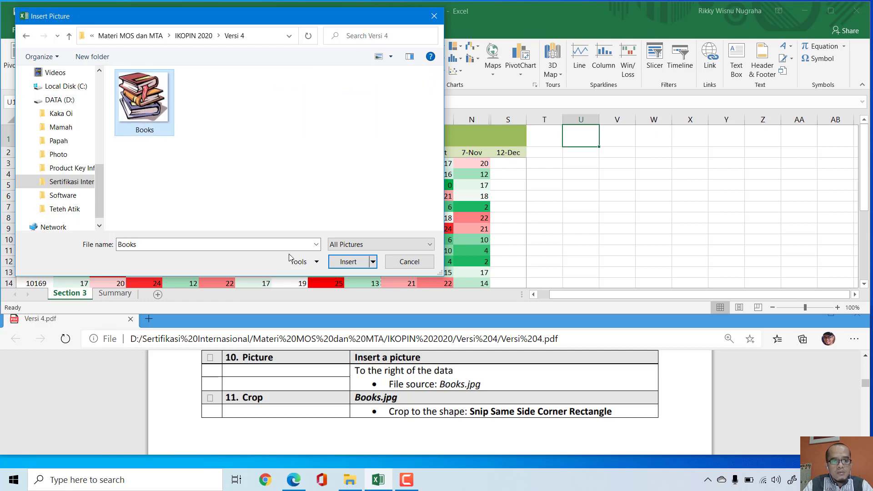
pyautogui.click(355, 262)
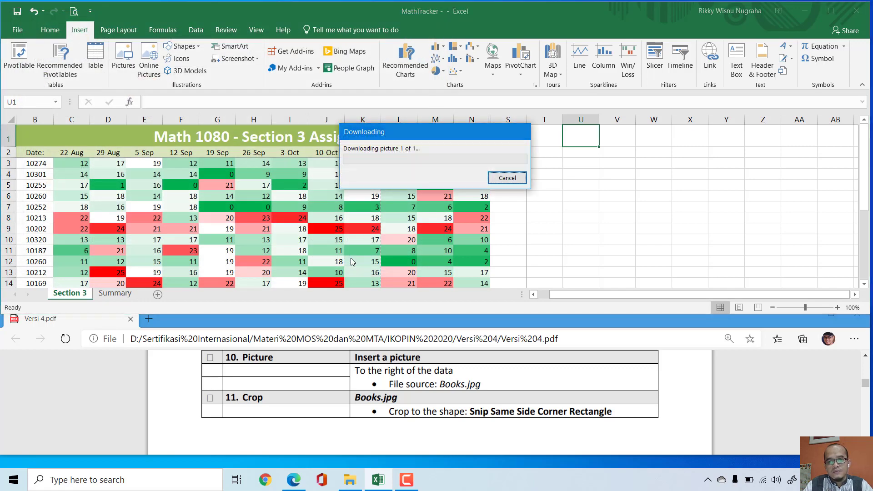
pyautogui.click(733, 232)
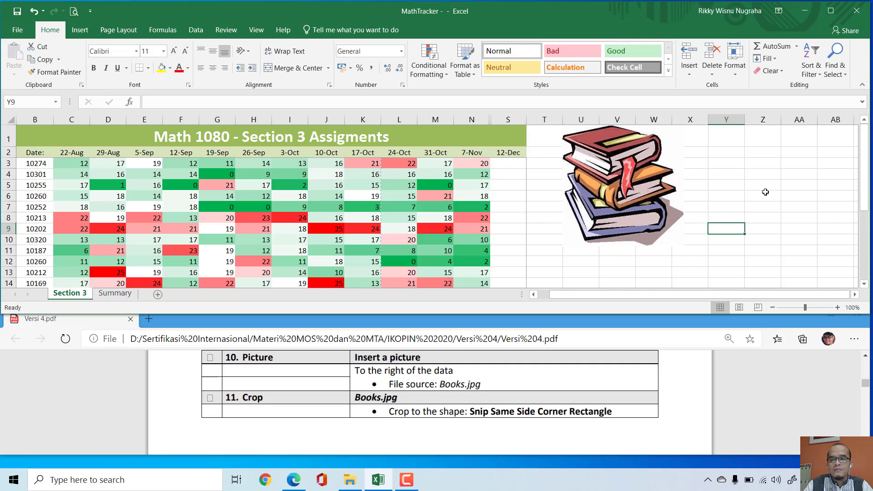
# Step: Crop the Books picture to the Rectangle: Top Corners Snipped shape and shift it slightly downward
pyautogui.click(623, 199)
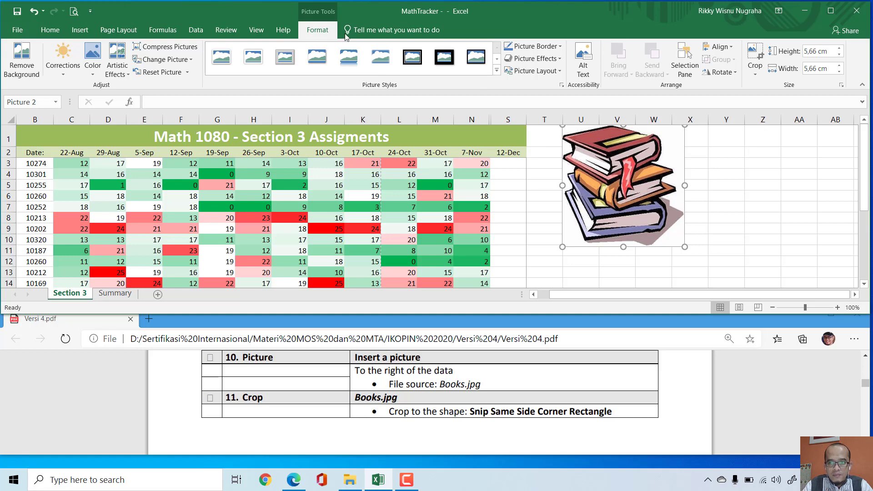
pyautogui.click(755, 68)
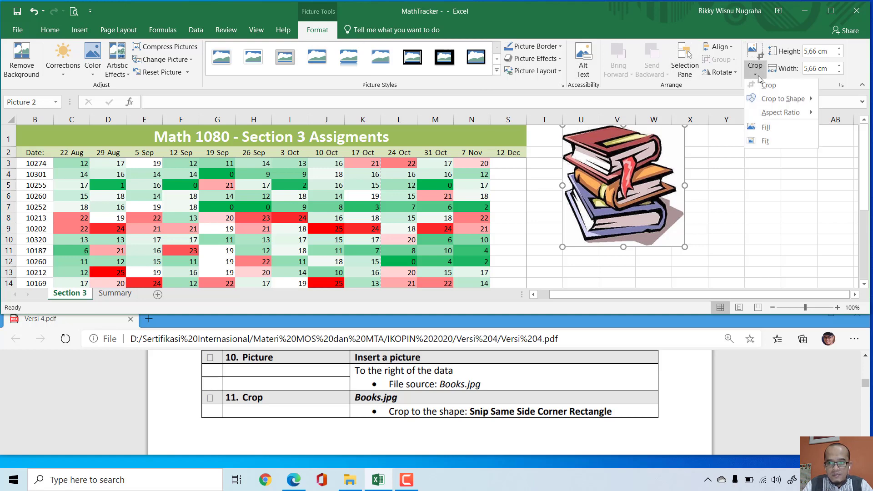
pyautogui.moveTo(782, 103)
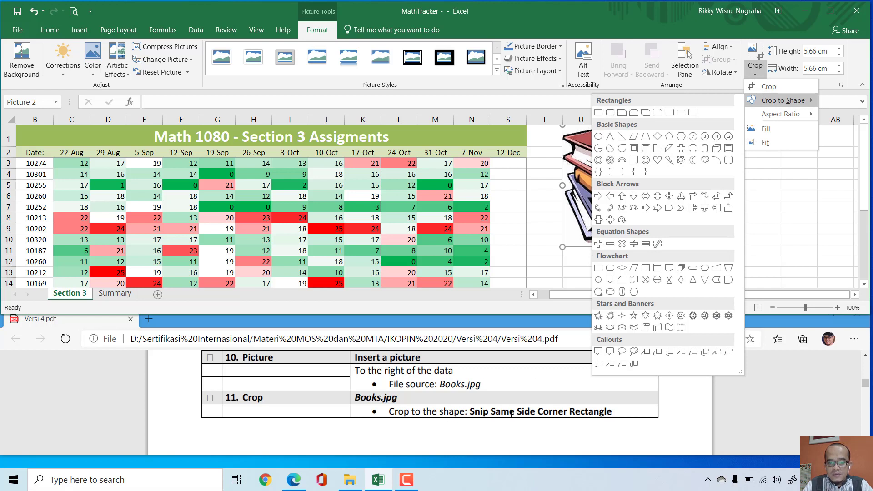
pyautogui.click(637, 115)
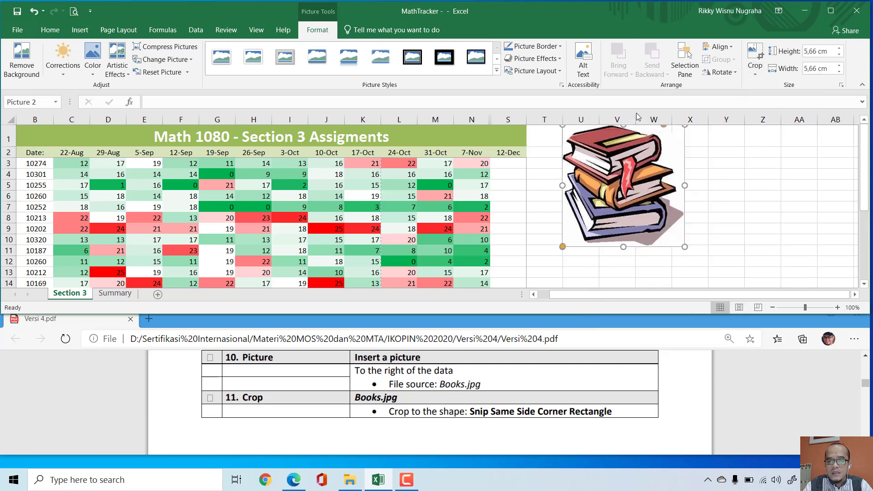
pyautogui.moveTo(647, 201); pyautogui.dragTo(648, 204)
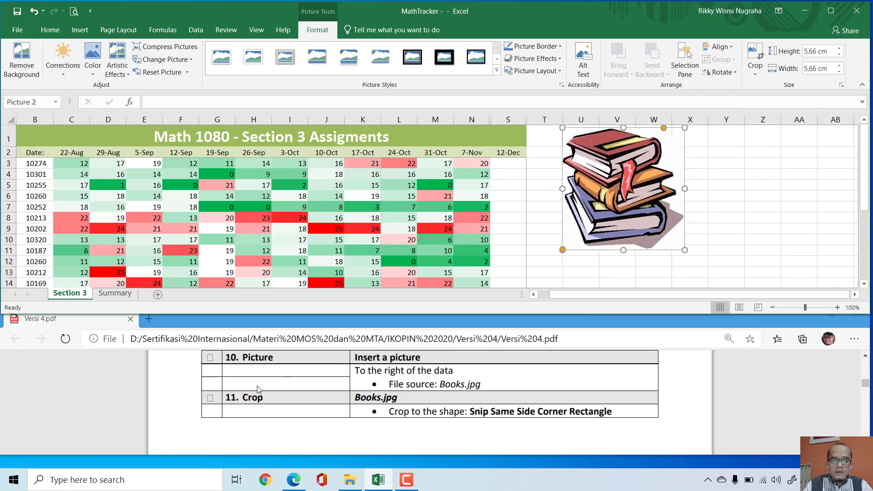
# Step: Mark the Crop task's box in Versi 4.pdf and highlight the Summary Worksheet heading further down the document
pyautogui.click(209, 398)
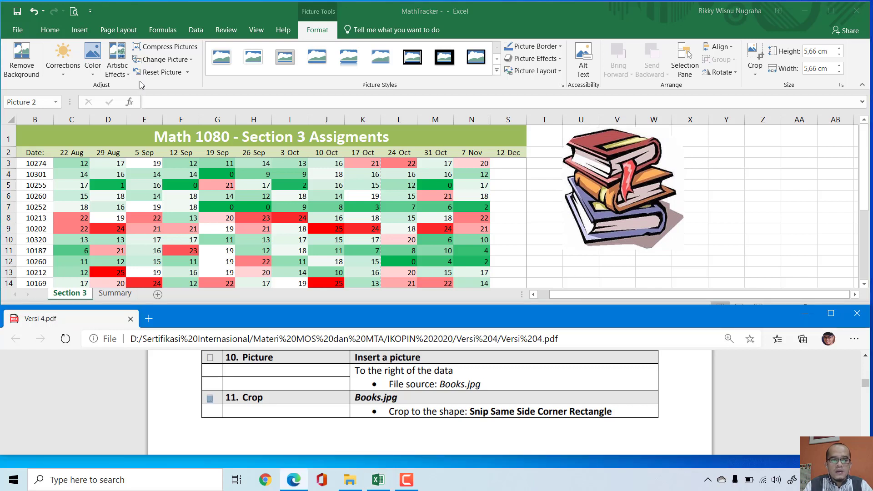
pyautogui.click(744, 228)
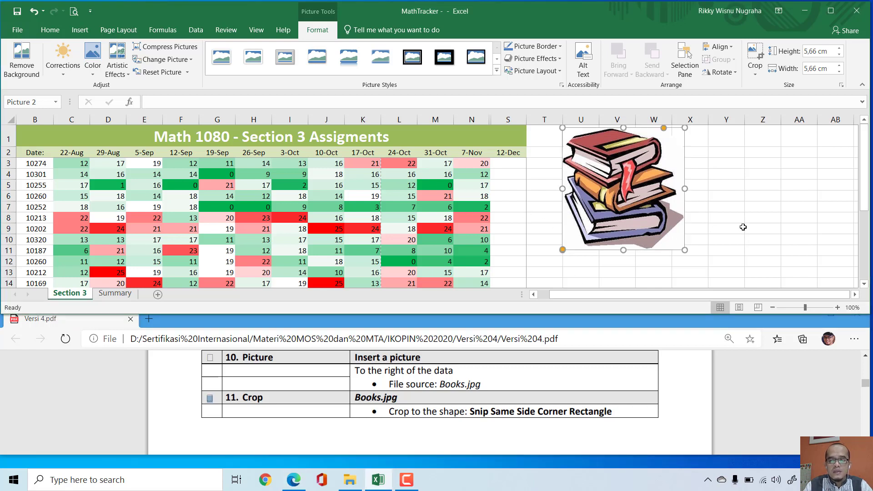
pyautogui.click(737, 387)
pyautogui.scroll(-2, 737, 386)
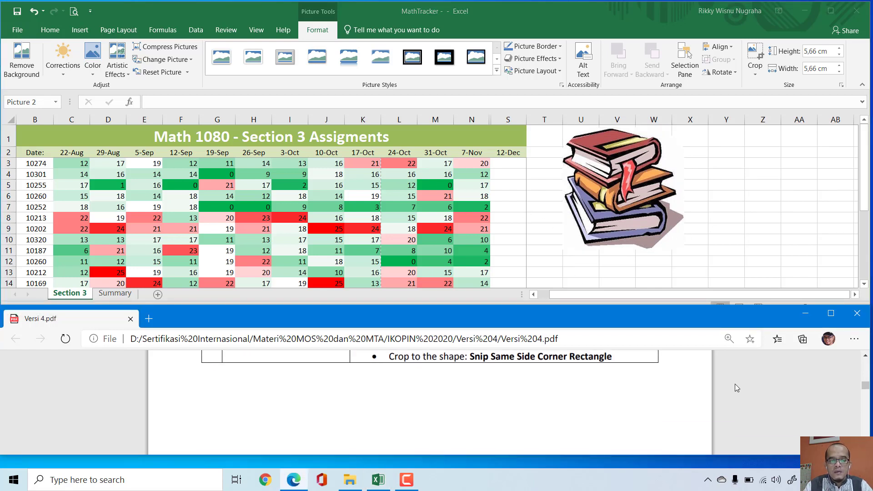
pyautogui.scroll(-2, 737, 388)
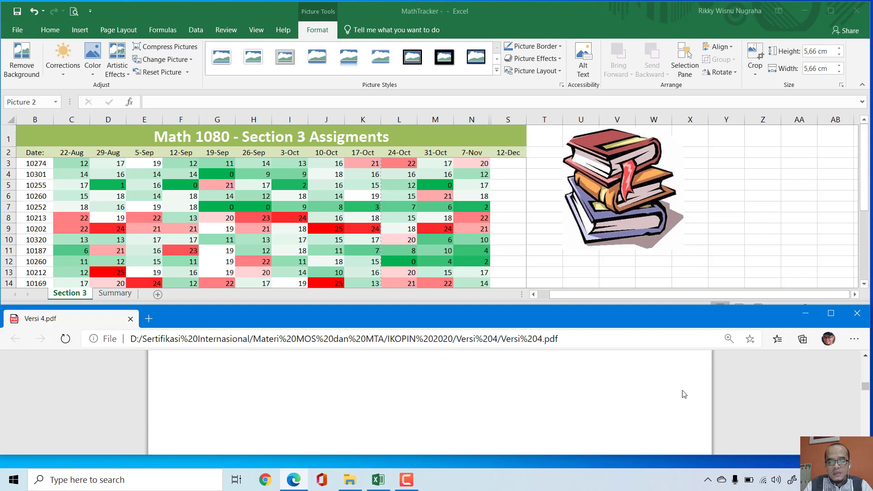
pyautogui.scroll(-3, 684, 394)
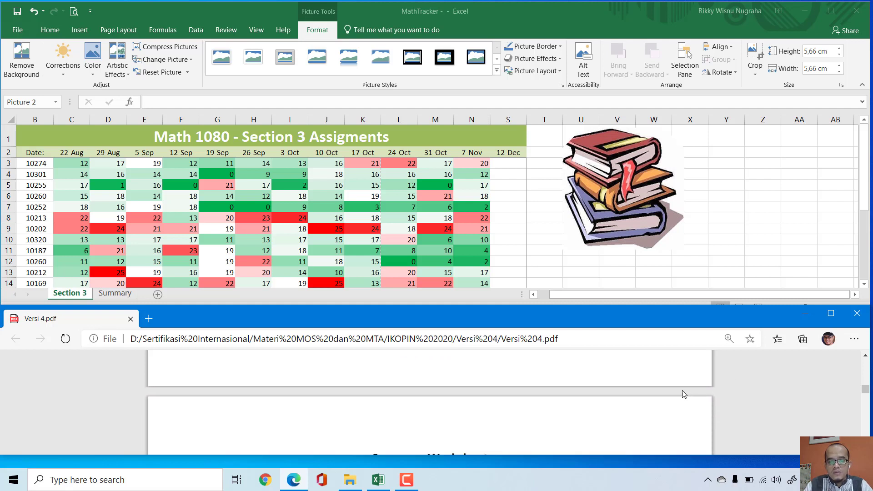
pyautogui.scroll(-1, 684, 395)
pyautogui.scroll(-2, 685, 394)
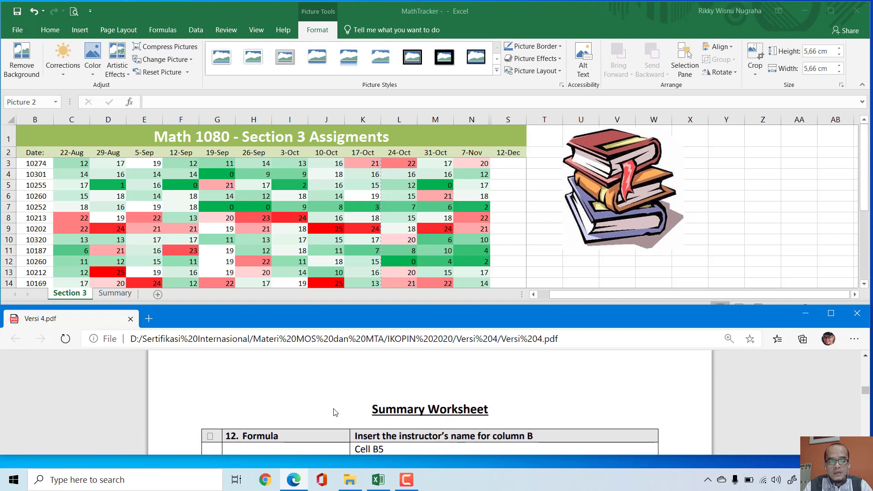
pyautogui.moveTo(372, 410); pyautogui.dragTo(494, 411)
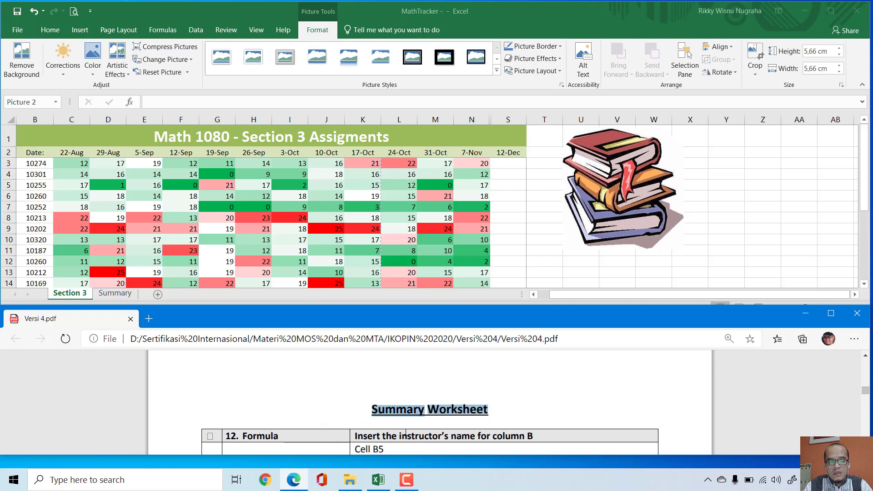
# Step: Open the Summary sheet of the MathTracker workbook and bring the instructions of Formula task 12 into view in Versi 4.pdf
pyautogui.click(115, 294)
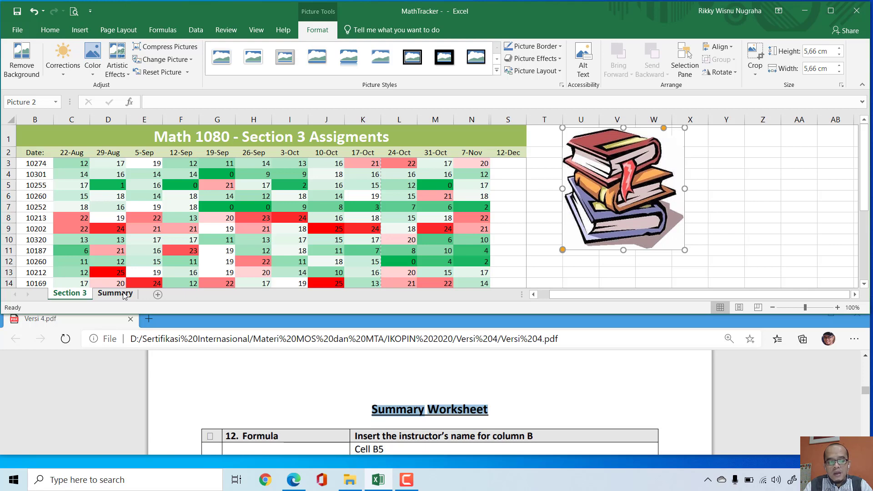
pyautogui.click(123, 295)
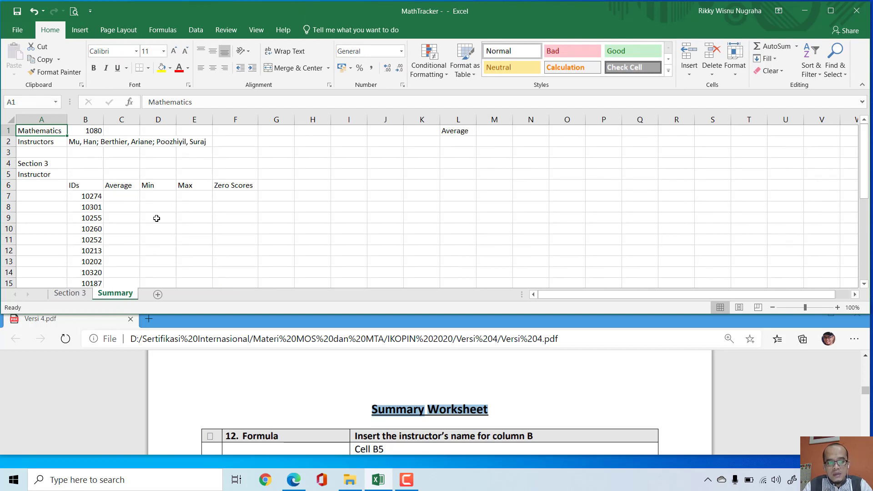
pyautogui.click(553, 379)
pyautogui.scroll(-2, 553, 380)
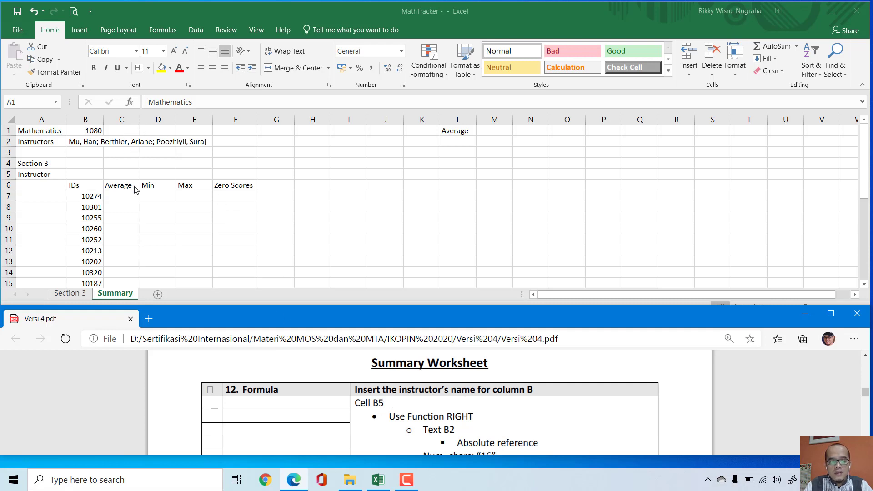
# Step: Start a RIGHT formula in cell B5 of the Summary sheet with the absolute reference $B$2 as its text
pyautogui.click(86, 173)
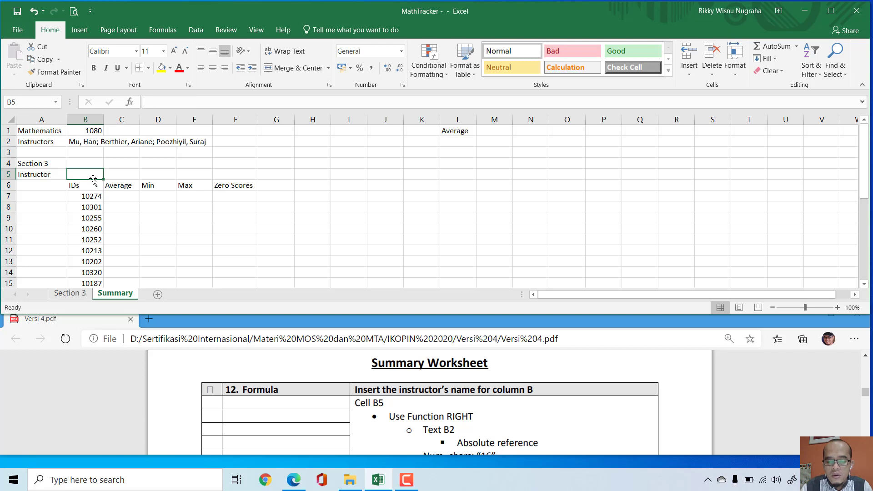
pyautogui.write('=')
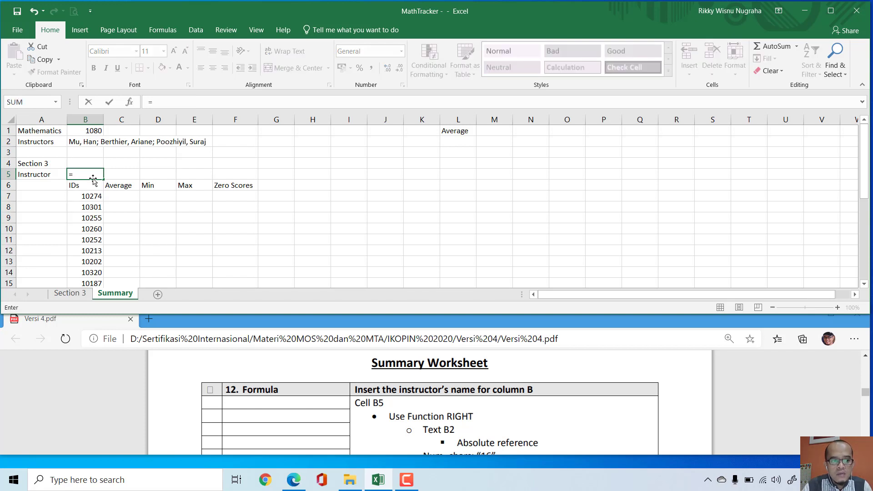
pyautogui.write('rig')
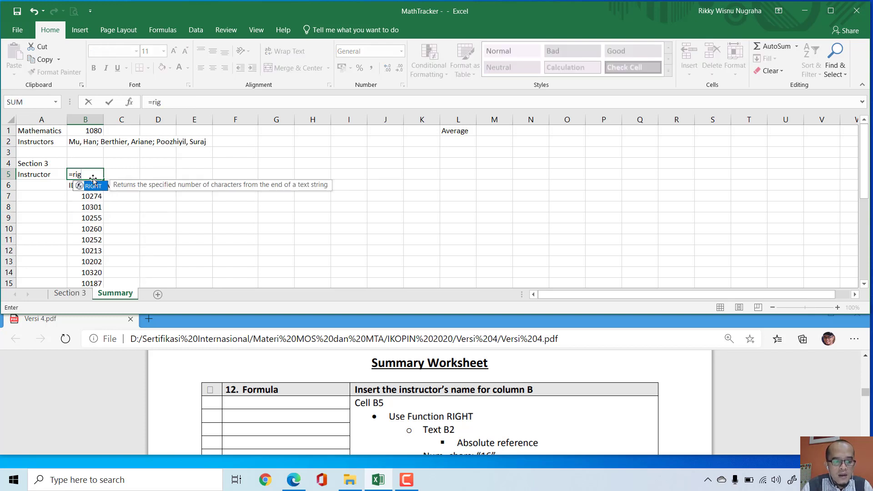
pyautogui.press('Tab')
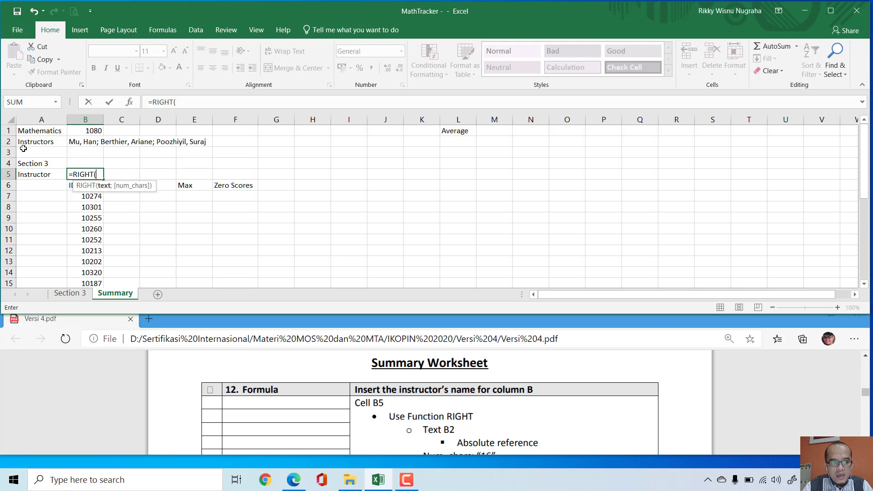
pyautogui.click(79, 142)
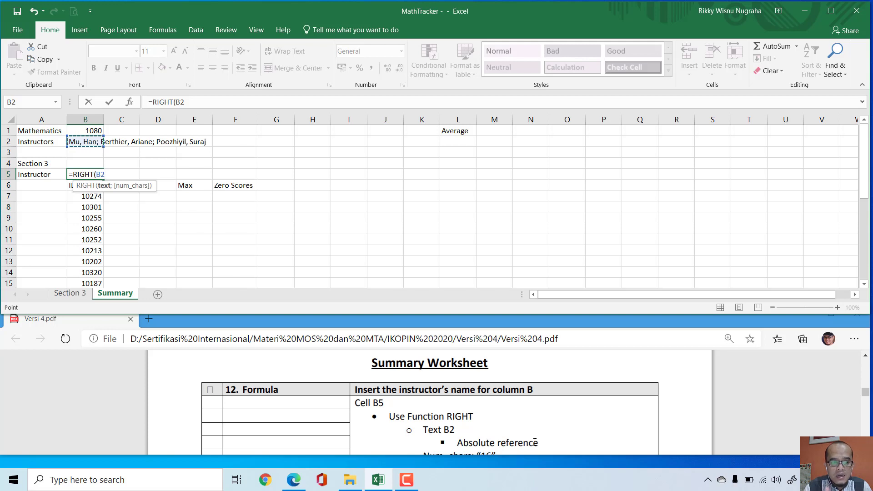
pyautogui.press('F4')
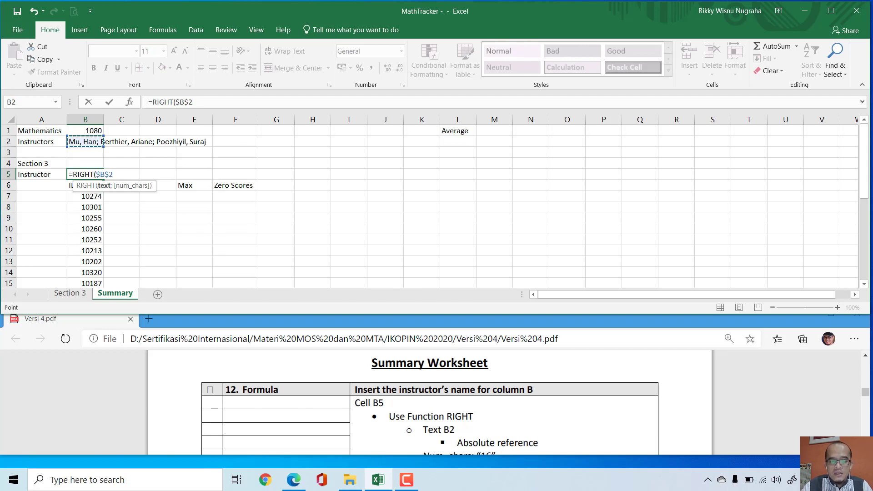
# Step: Check the character count in Formula task 12 and complete the B5 formula as =RIGHT($B$2;16)
pyautogui.click(696, 401)
pyautogui.scroll(-1, 684, 407)
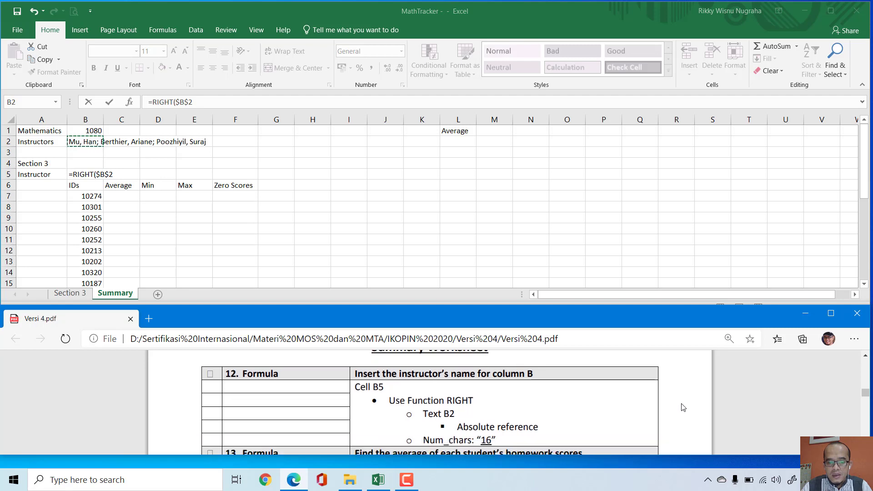
pyautogui.click(115, 173)
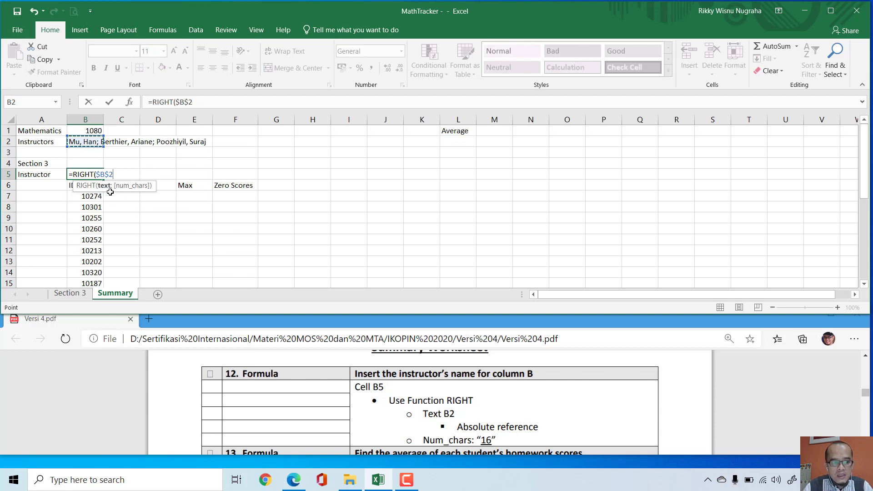
pyautogui.write(';')
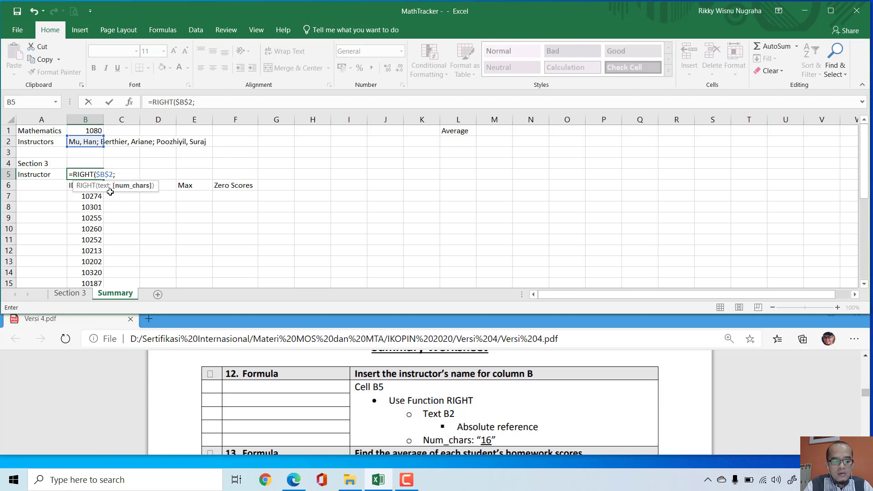
pyautogui.write('16')
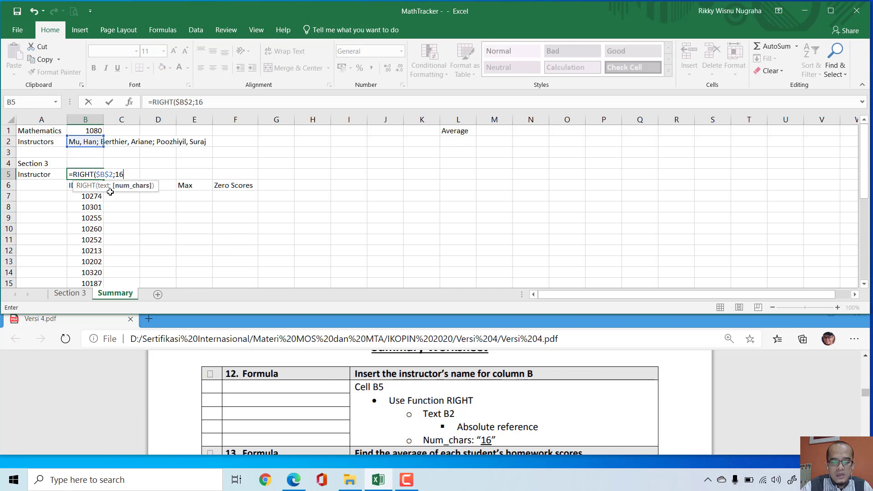
pyautogui.write(')')
pyautogui.press('Return')
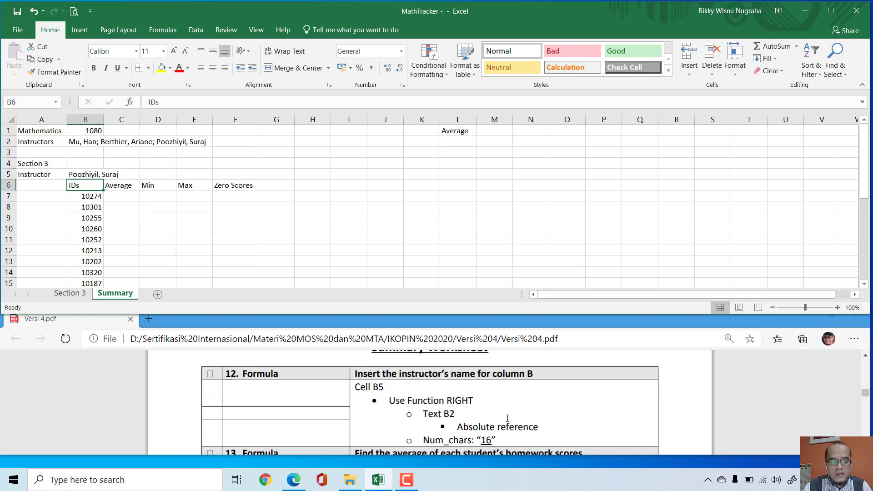
# Step: Mark the box of Formula task 12 in Versi 4.pdf and bring the instructions of Formula task 13 into view
pyautogui.click(372, 392)
pyautogui.scroll(-2, 372, 392)
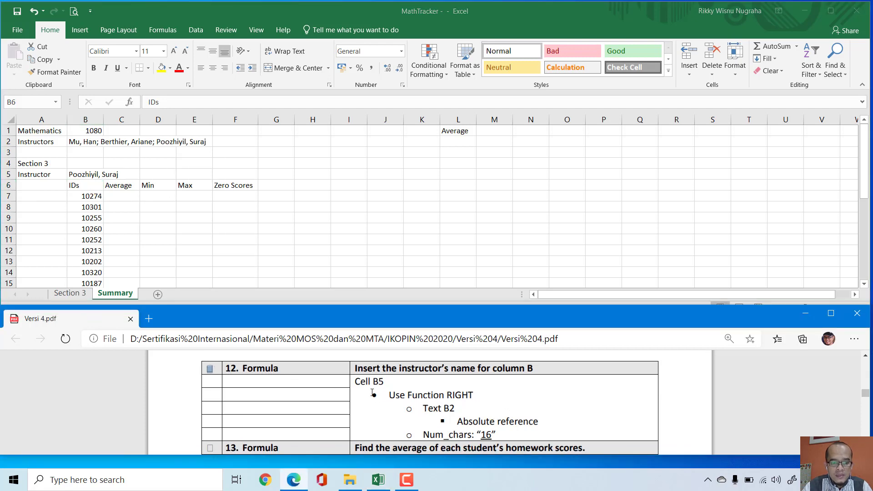
pyautogui.scroll(-1, 372, 392)
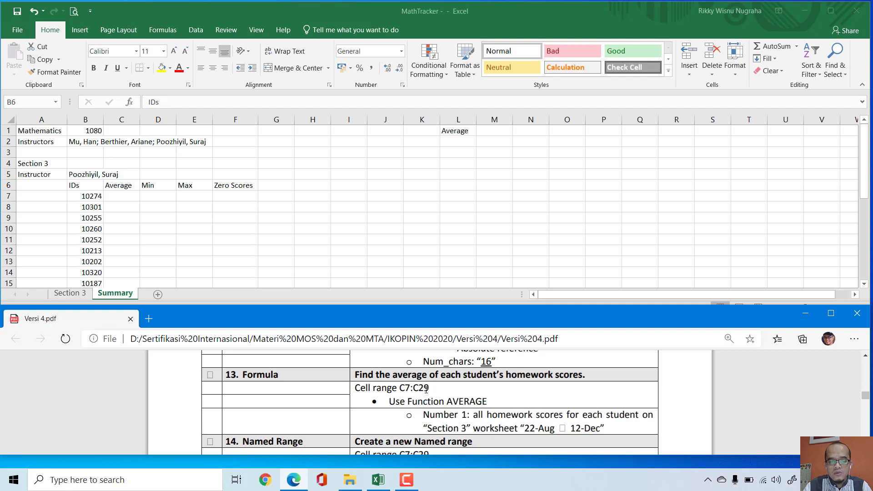
# Step: Look over the ID rows on the Summary sheet and highlight C7 in the cell range of Formula task 13
pyautogui.click(432, 213)
pyautogui.click(408, 218)
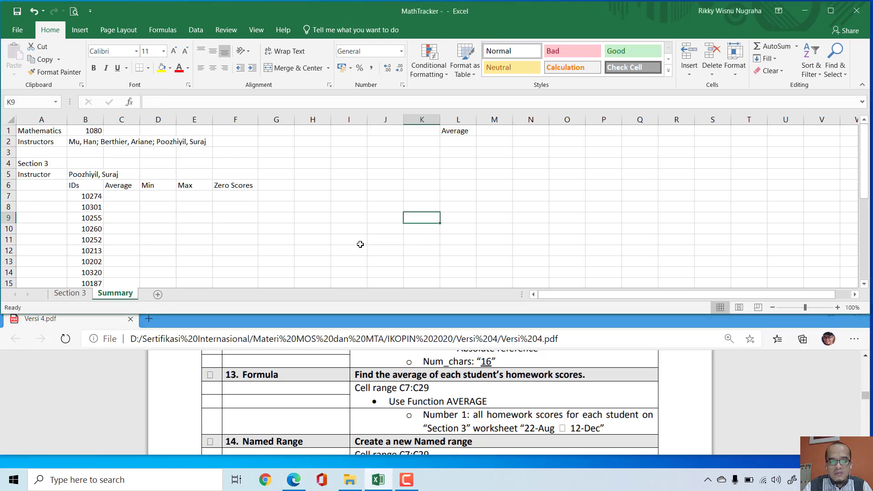
pyautogui.scroll(-1, 360, 244)
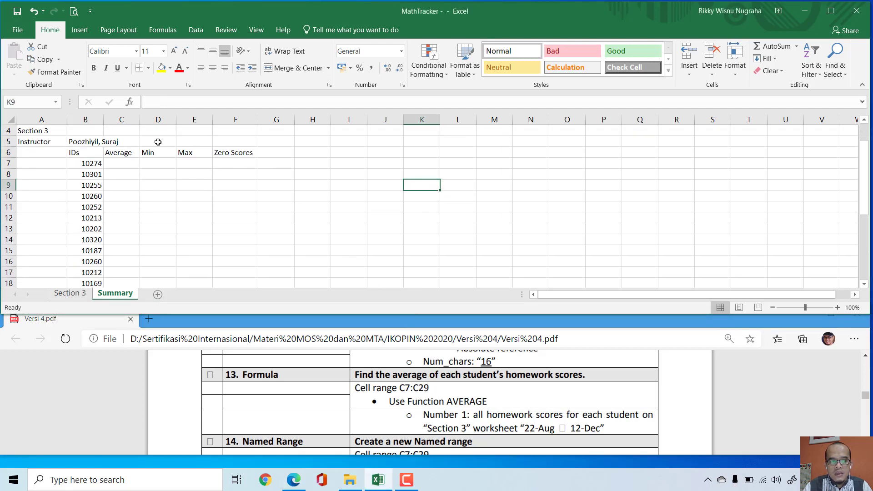
pyautogui.click(25, 104)
pyautogui.click(412, 227)
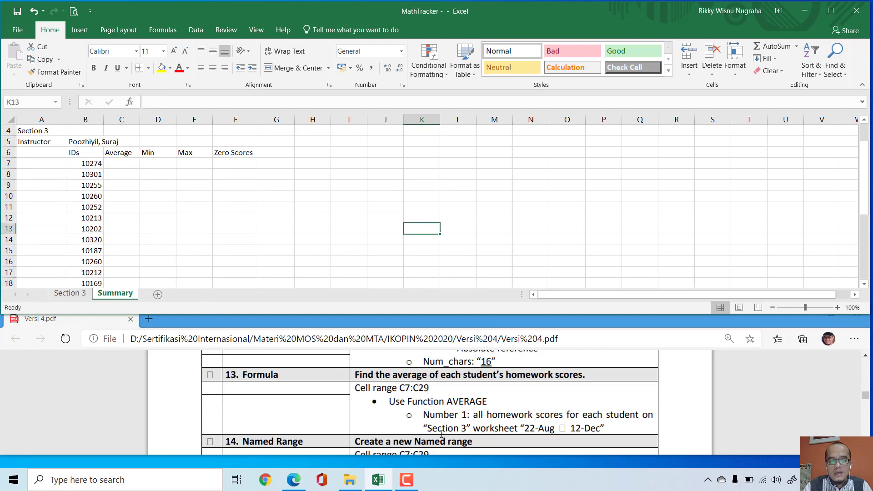
pyautogui.doubleClick(408, 388)
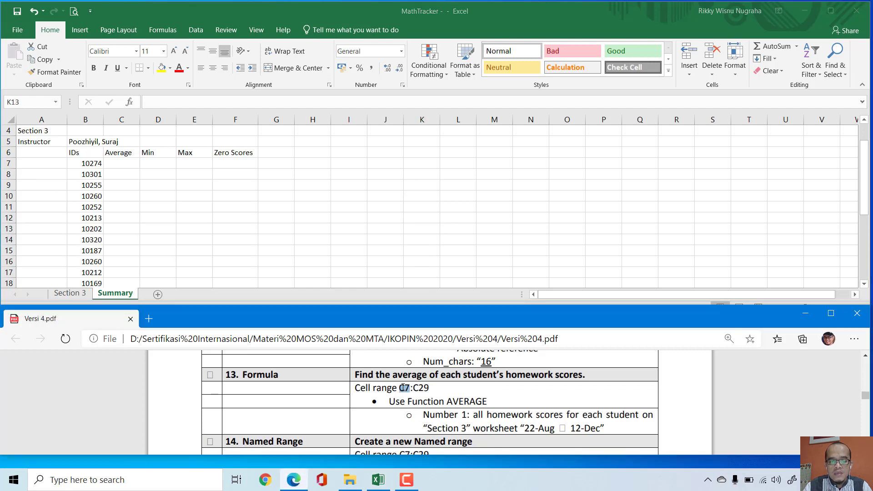
# Step: Try averaging the first student's homework scores in Summary cell C7 with =AVERAGE('Section 3'!$C$3:$S$3)
pyautogui.click(124, 164)
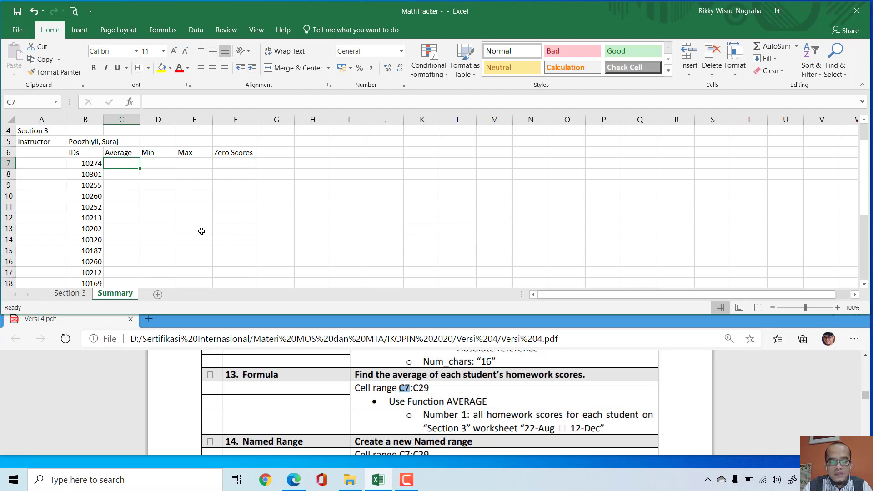
pyautogui.write('=aver')
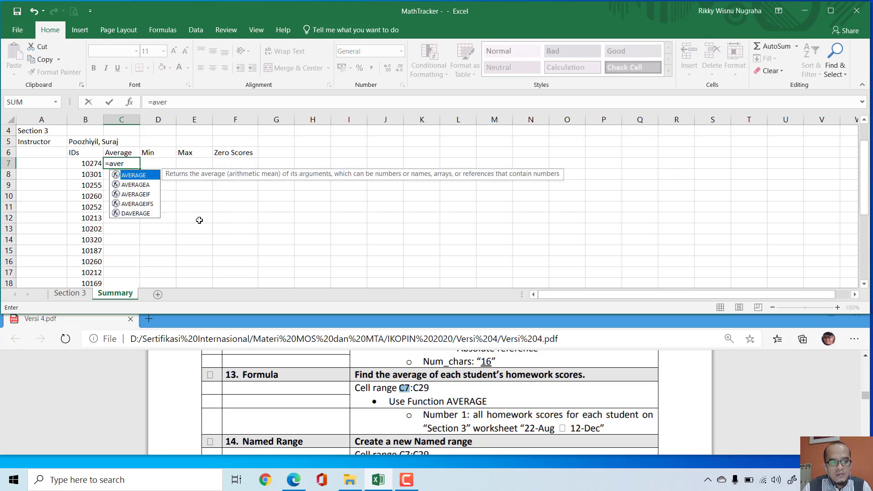
pyautogui.press('Tab')
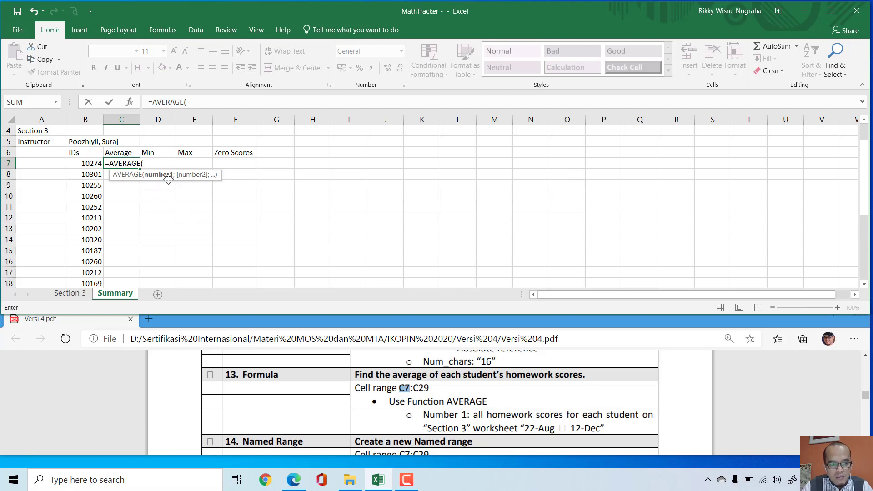
pyautogui.moveTo(466, 417); pyautogui.dragTo(423, 415)
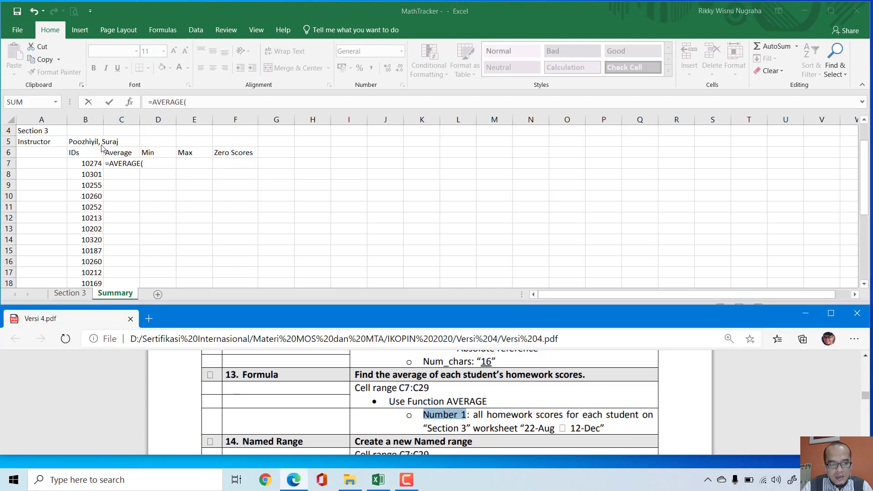
pyautogui.click(145, 165)
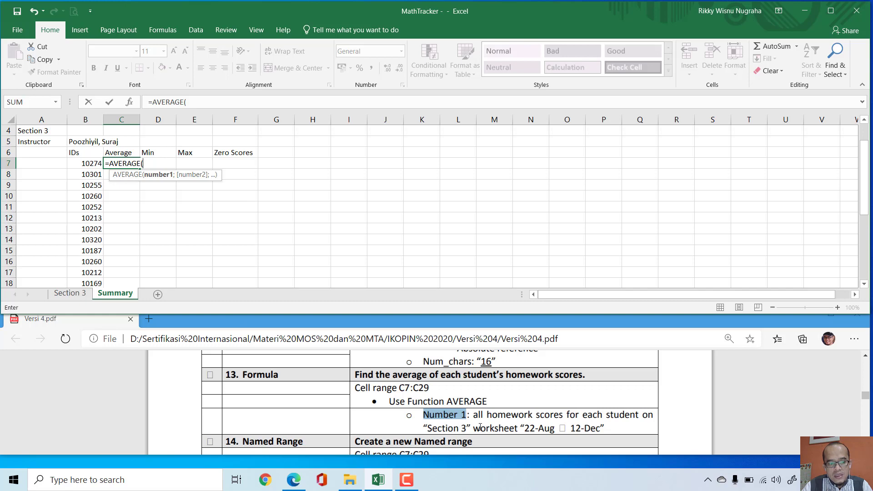
pyautogui.click(74, 297)
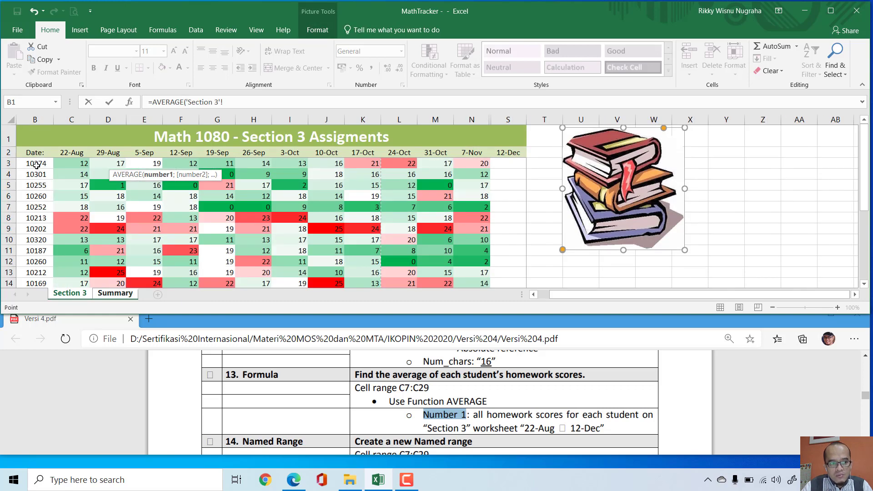
pyautogui.moveTo(67, 164); pyautogui.dragTo(507, 165)
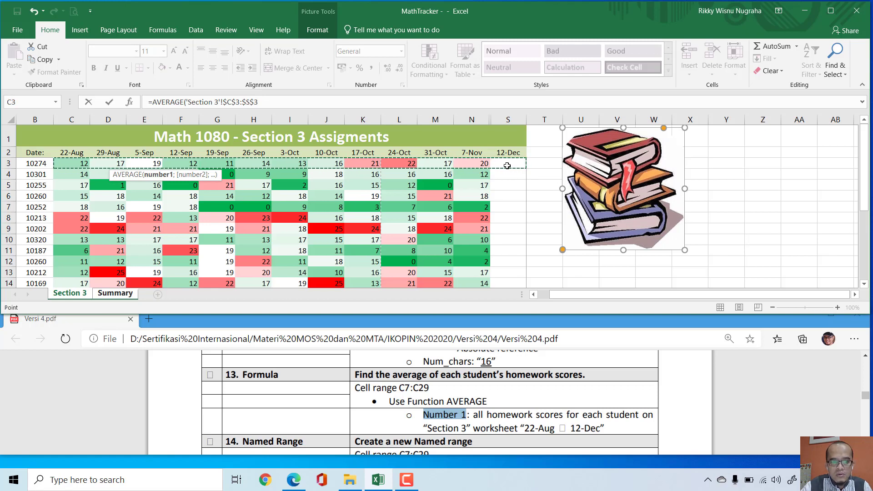
pyautogui.write(')')
pyautogui.press('Return')
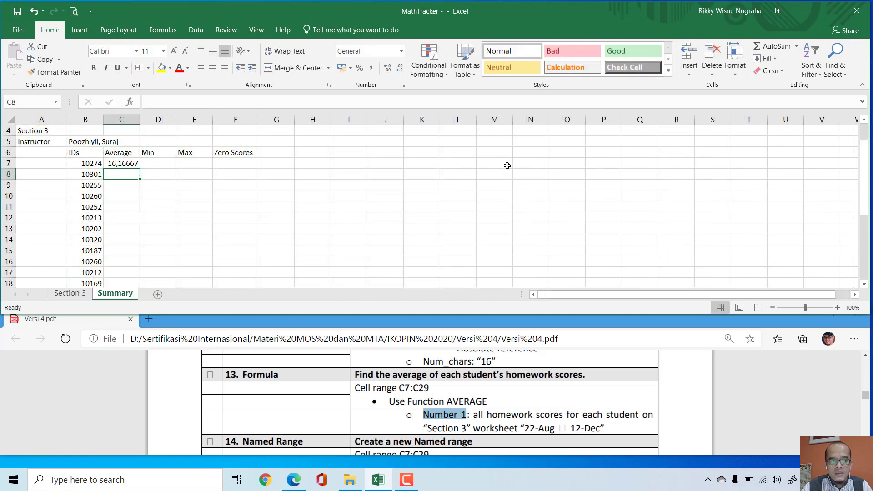
# Step: Fill the average formula from C7 down to C29 and review the filled column
pyautogui.press('Up')
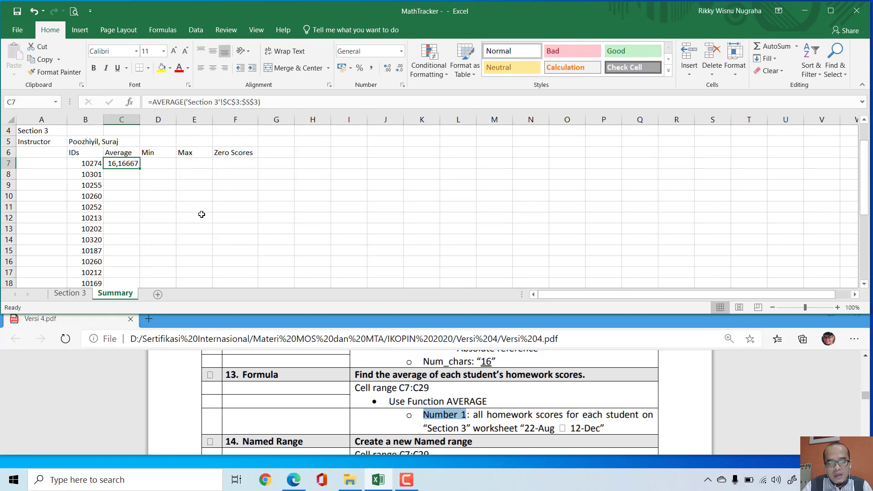
pyautogui.scroll(-1, 185, 189)
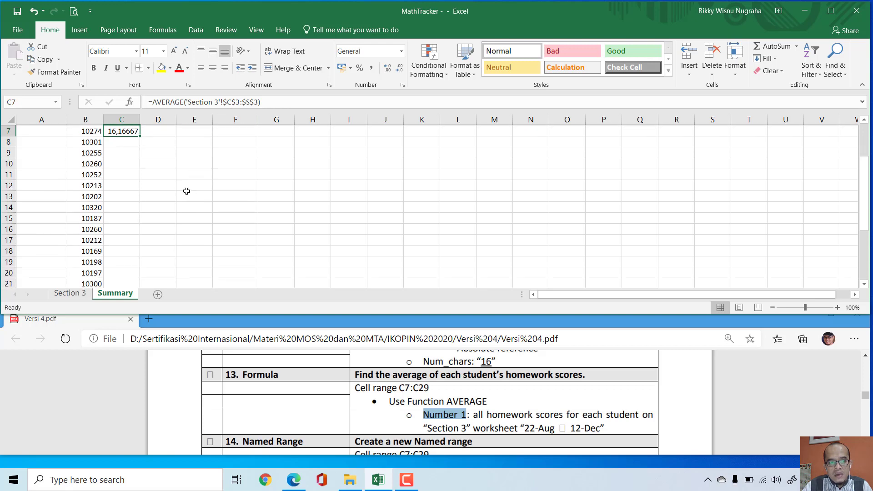
pyautogui.scroll(1, 162, 174)
pyautogui.moveTo(140, 168); pyautogui.dragTo(133, 272)
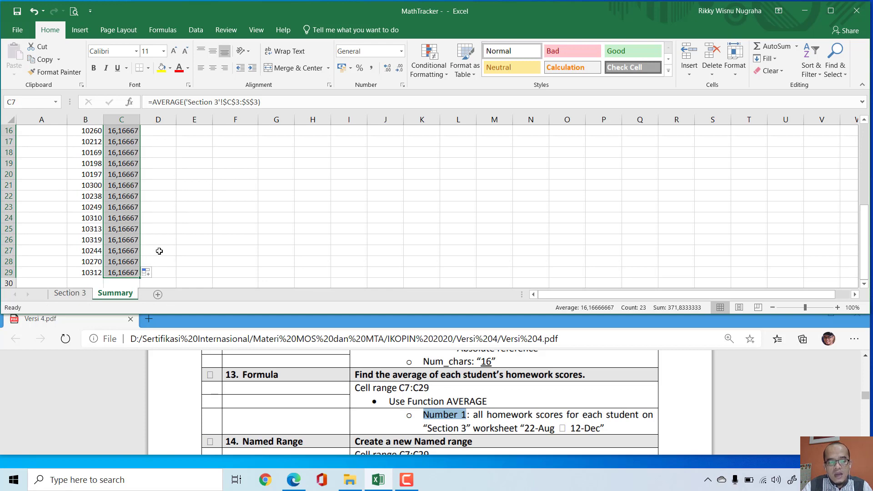
pyautogui.scroll(5, 159, 251)
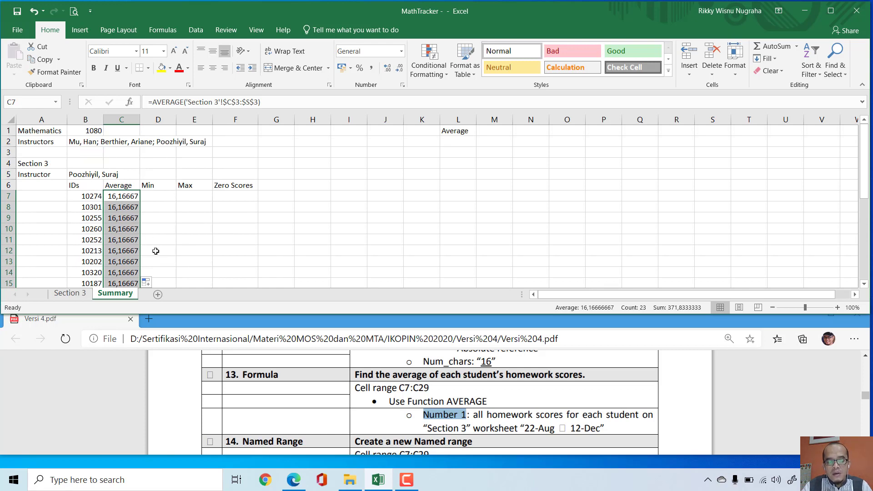
pyautogui.scroll(-2, 141, 230)
pyautogui.scroll(-3, 127, 204)
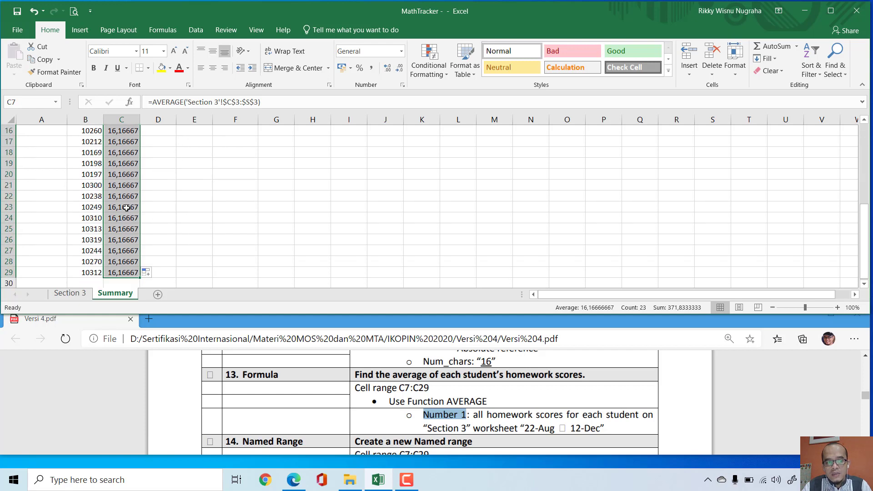
pyautogui.scroll(3, 191, 238)
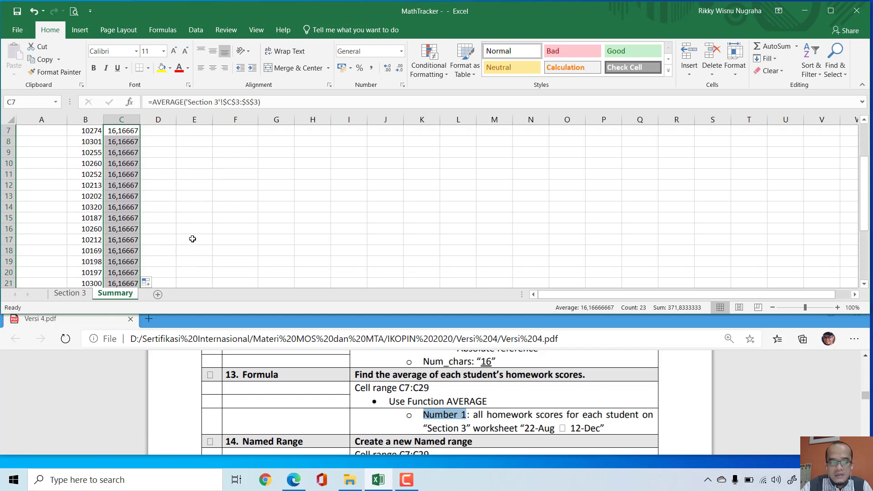
# Step: Clear the average formulas from C7:C29 on the Summary sheet
pyautogui.press('Delete')
pyautogui.click(204, 219)
pyautogui.scroll(2, 200, 218)
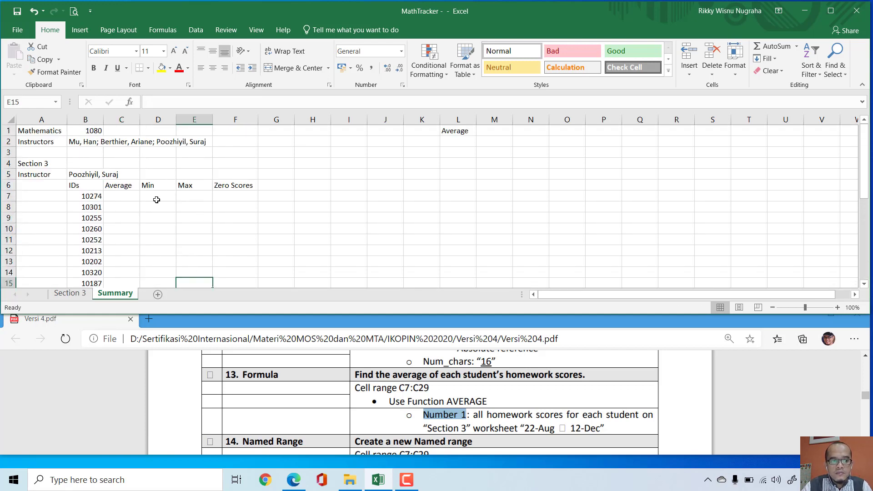
# Step: Average the first student's homework scores in Summary cell C7 with the relative formula =AVERAGE('Section 3'!C3:S3)
pyautogui.click(117, 197)
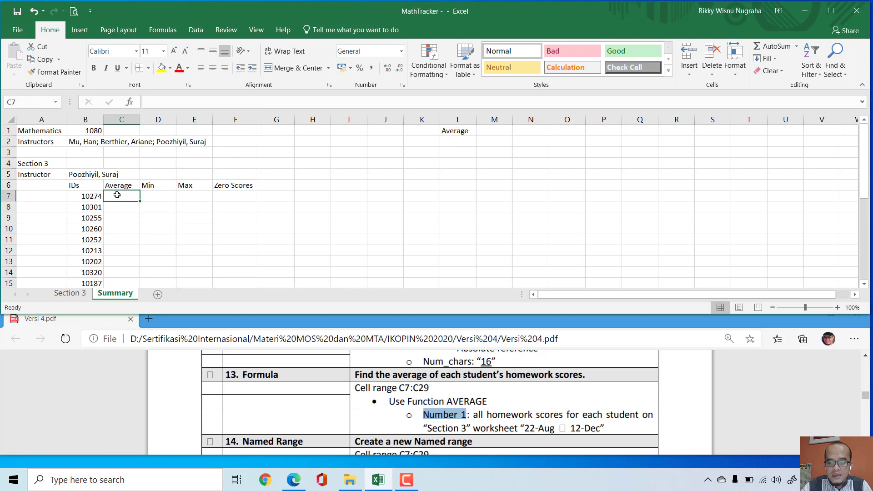
pyautogui.write('=aver')
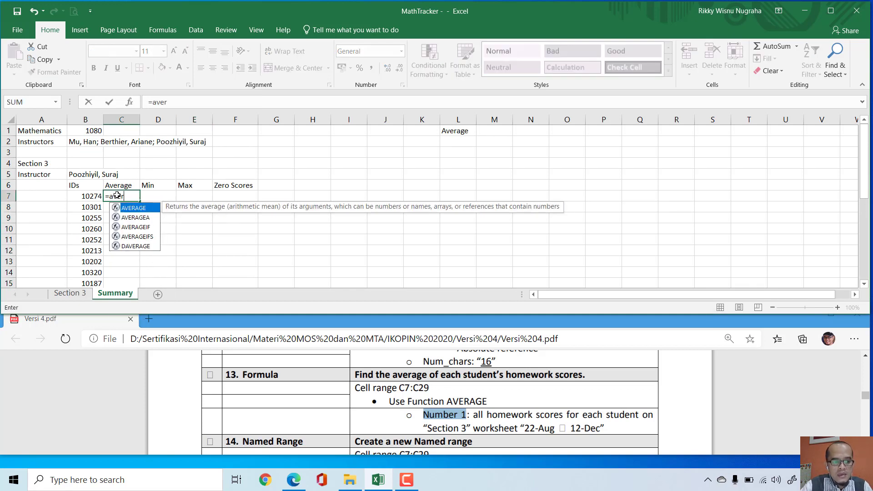
pyautogui.press('Tab')
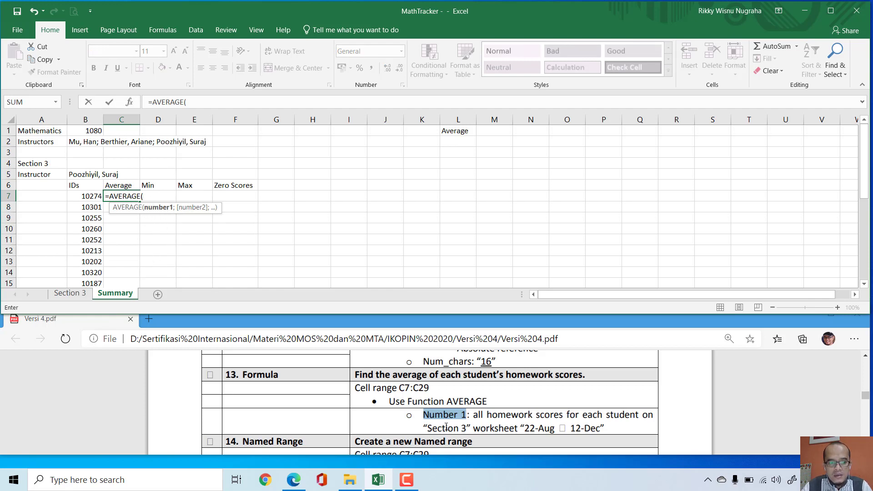
pyautogui.click(69, 294)
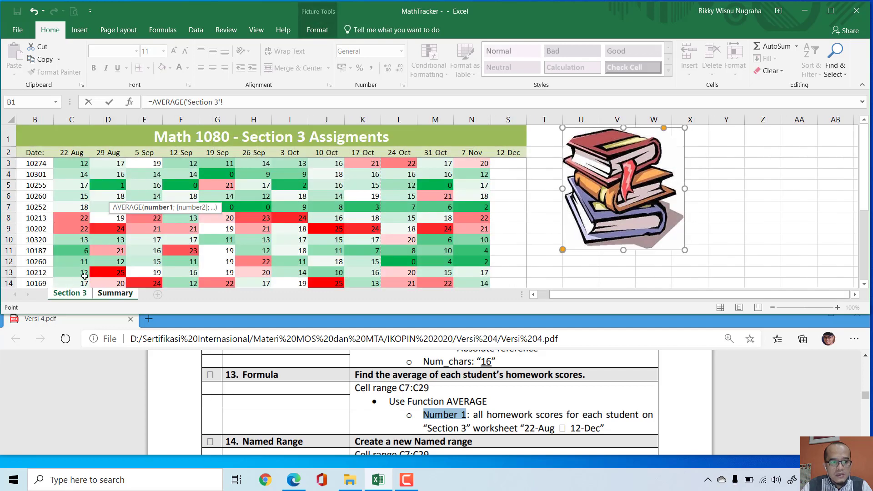
pyautogui.moveTo(75, 163); pyautogui.dragTo(502, 164)
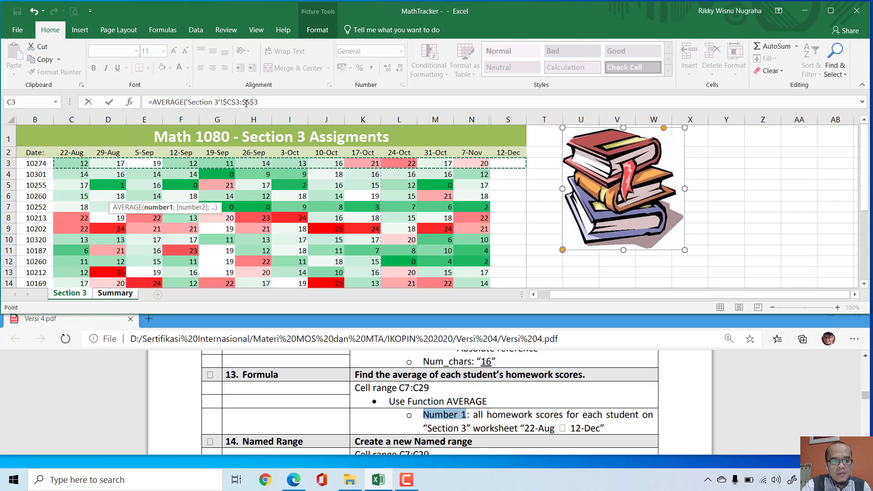
pyautogui.press('F4')
pyautogui.press('F4')
pyautogui.press('F4')
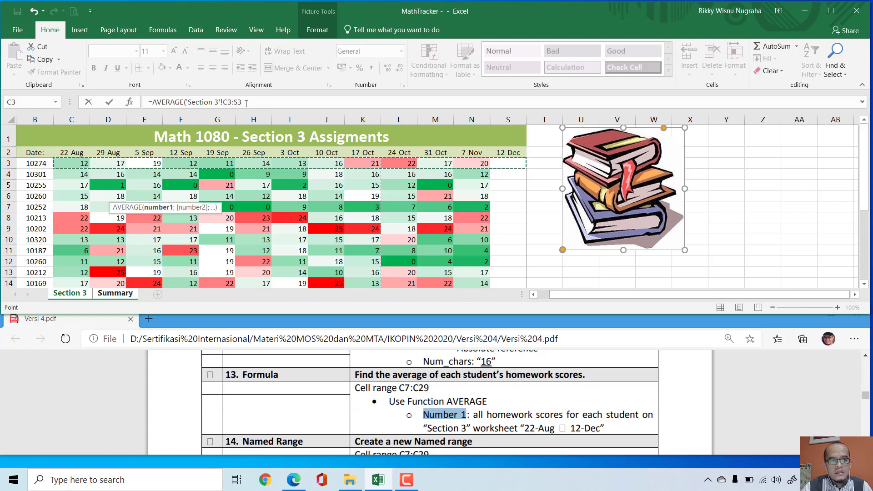
pyautogui.click(246, 102)
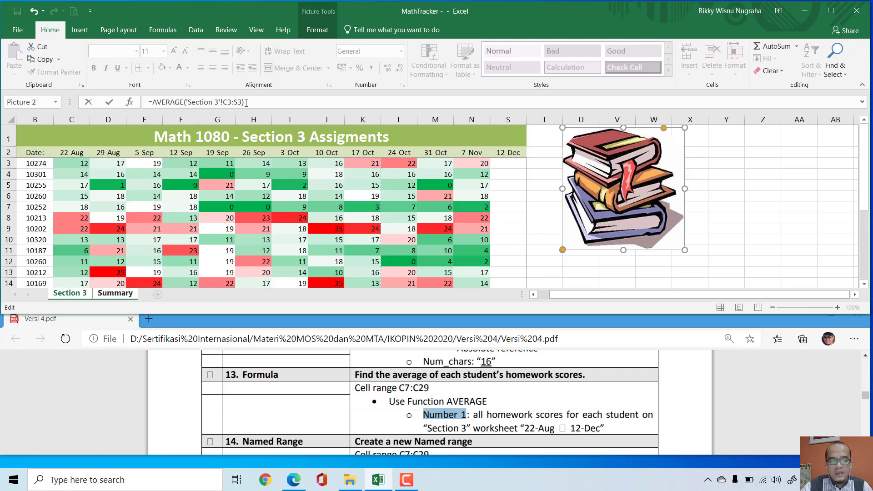
pyautogui.press('Return')
# Step: Fill the relative average formula from C7 down to C29 and look at the error-check options for the filled cells
pyautogui.click(123, 196)
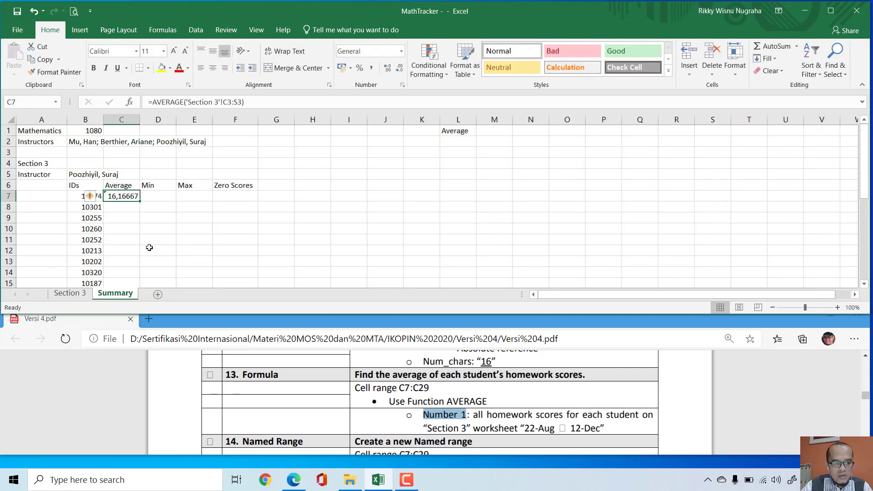
pyautogui.moveTo(140, 204); pyautogui.dragTo(128, 273)
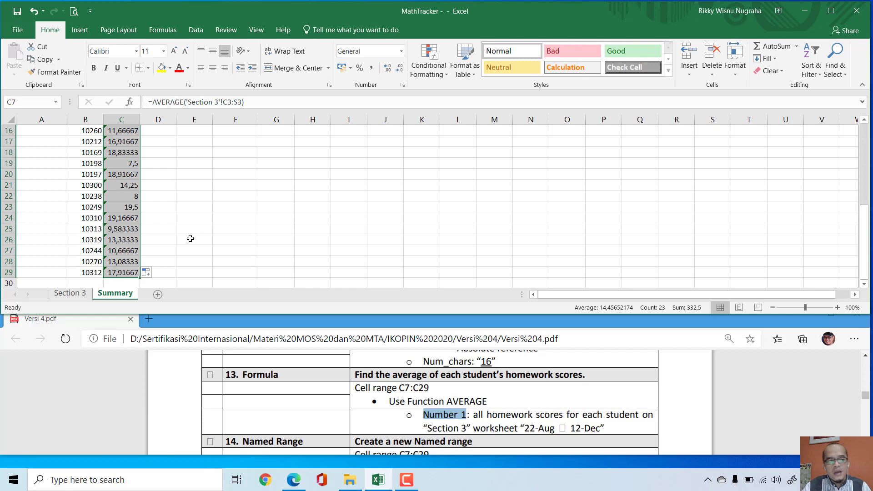
pyautogui.scroll(4, 189, 238)
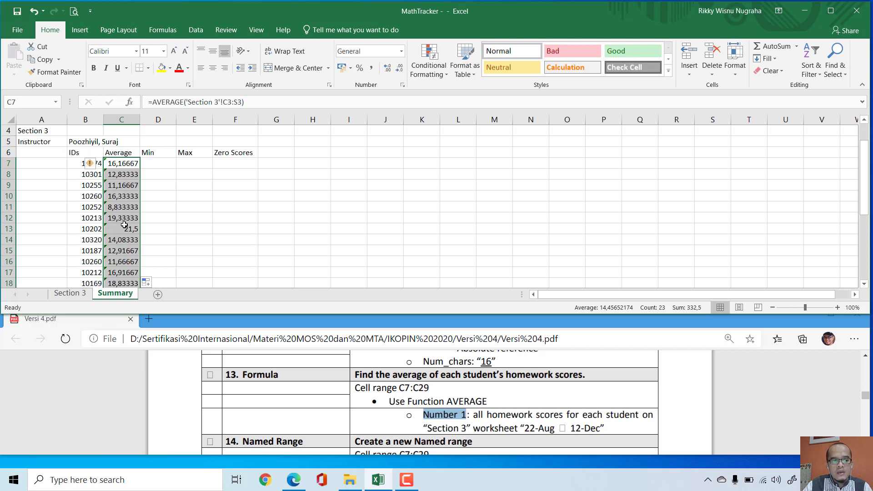
pyautogui.click(99, 165)
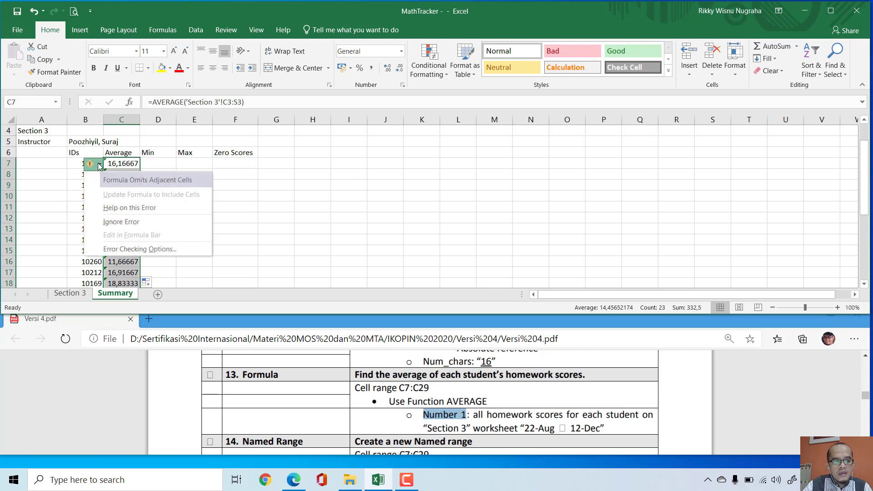
pyautogui.click(261, 184)
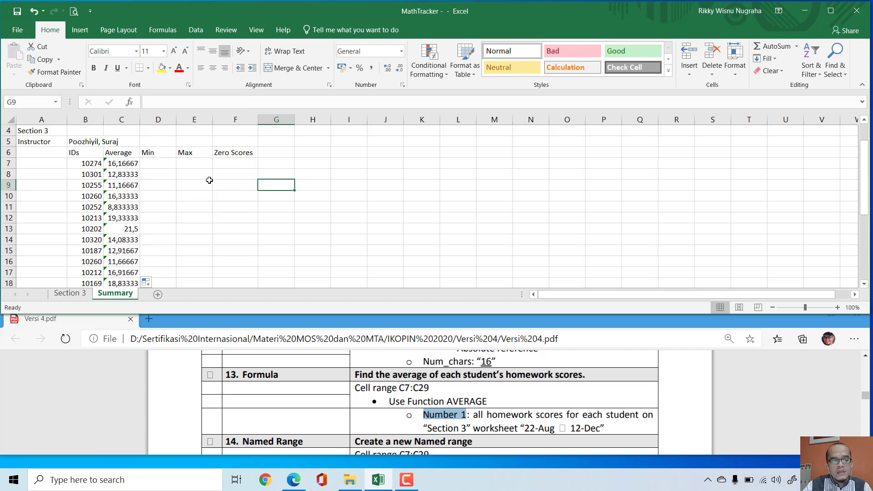
pyautogui.click(163, 164)
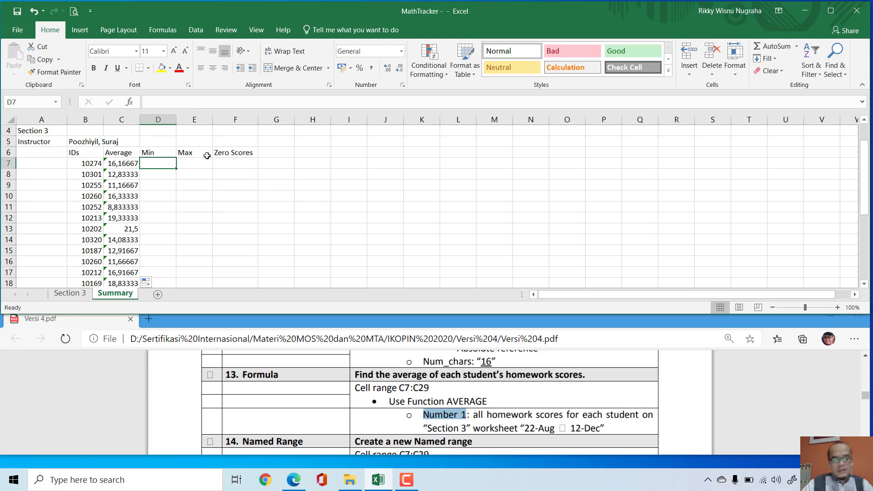
# Step: Assign the name Homework to cell range C7:C29 on the Summary sheet, following Named Range task 14 in Versi 4.pdf
pyautogui.click(209, 375)
pyautogui.scroll(-1, 351, 361)
pyautogui.scroll(-1, 352, 362)
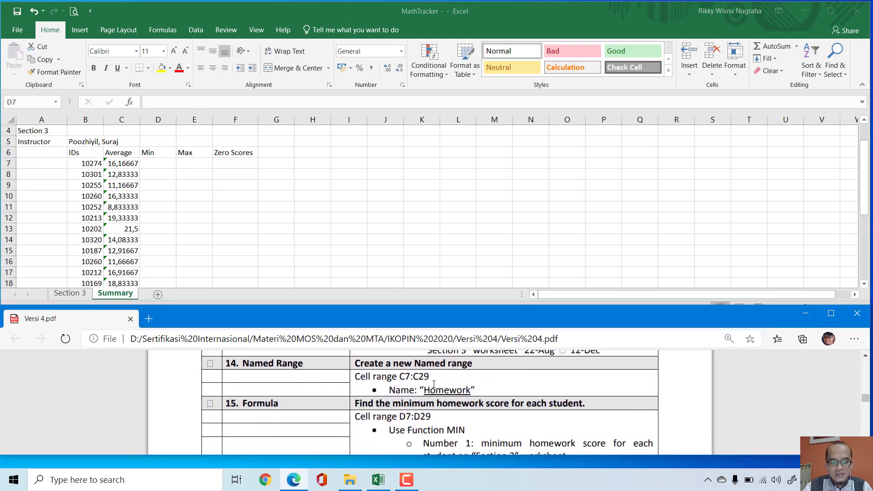
pyautogui.click(348, 227)
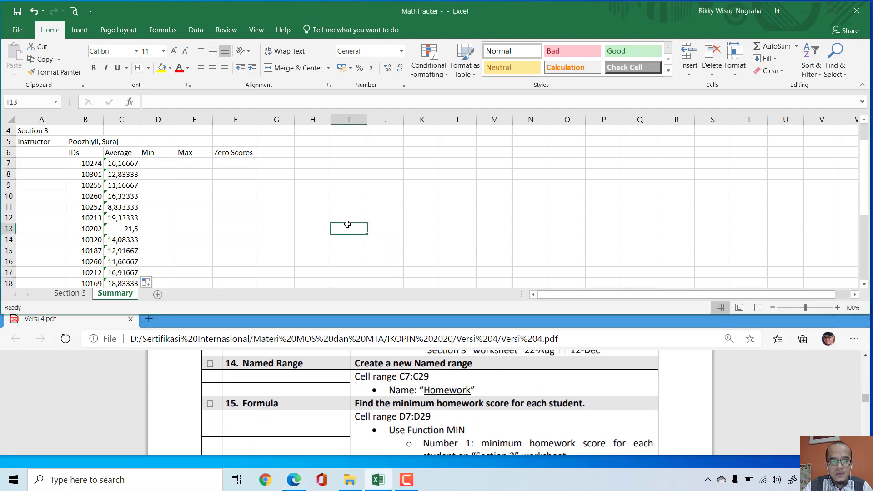
pyautogui.click(42, 99)
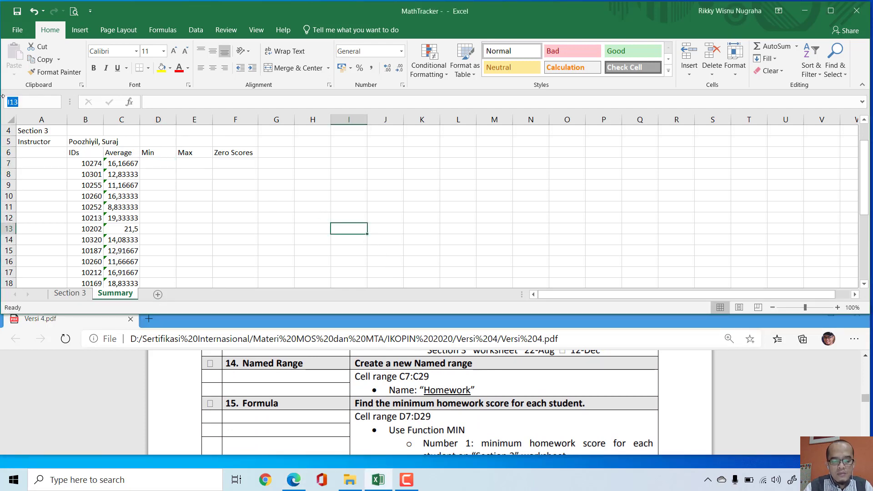
pyautogui.write('c7:c2')
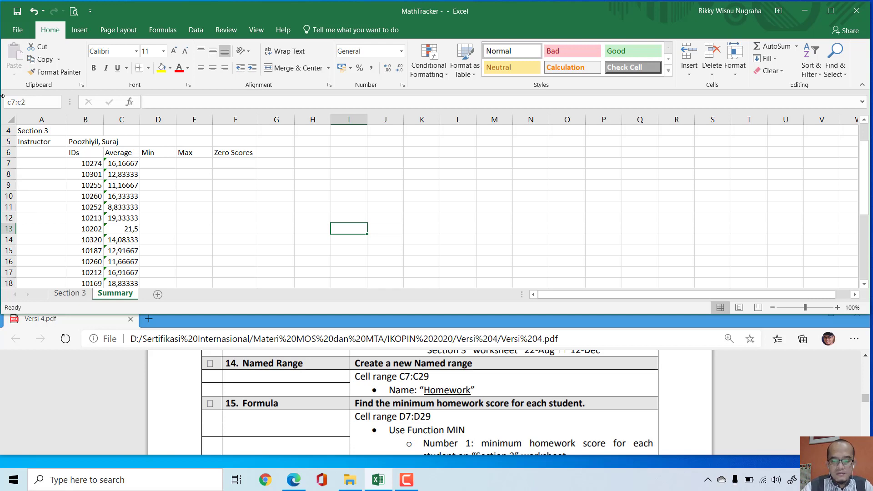
pyautogui.write('9')
pyautogui.press('Return')
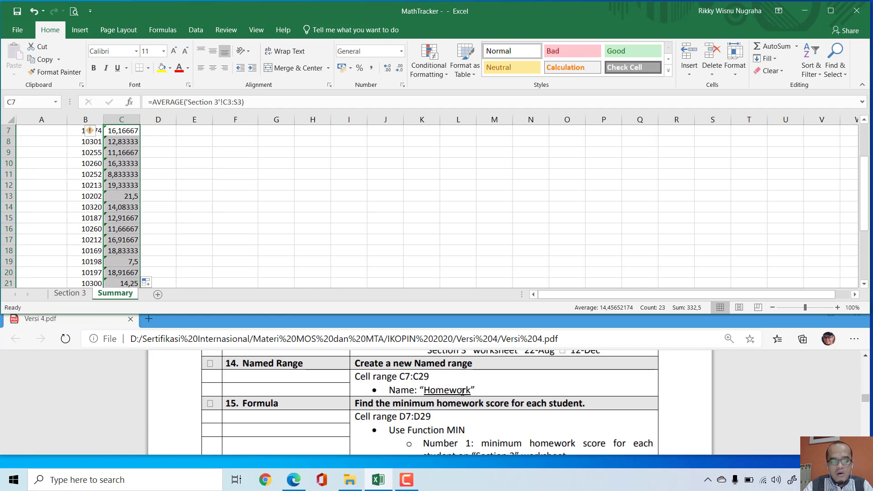
pyautogui.click(21, 101)
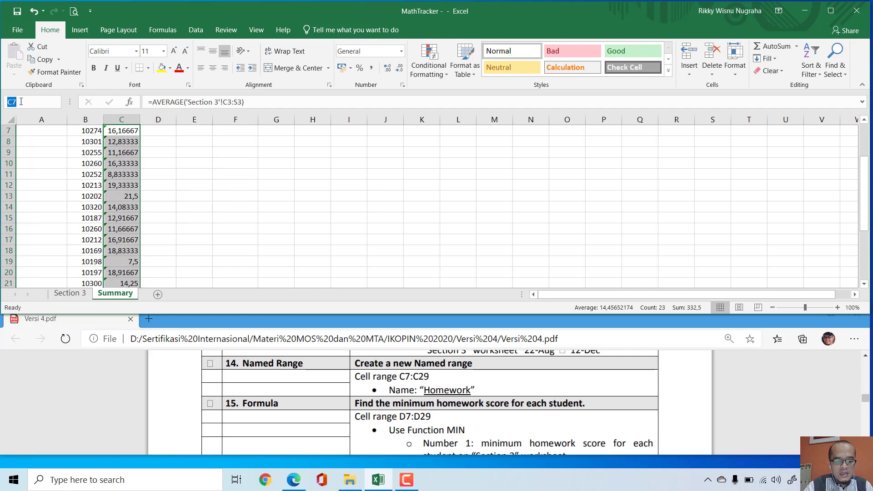
pyautogui.write('Homework')
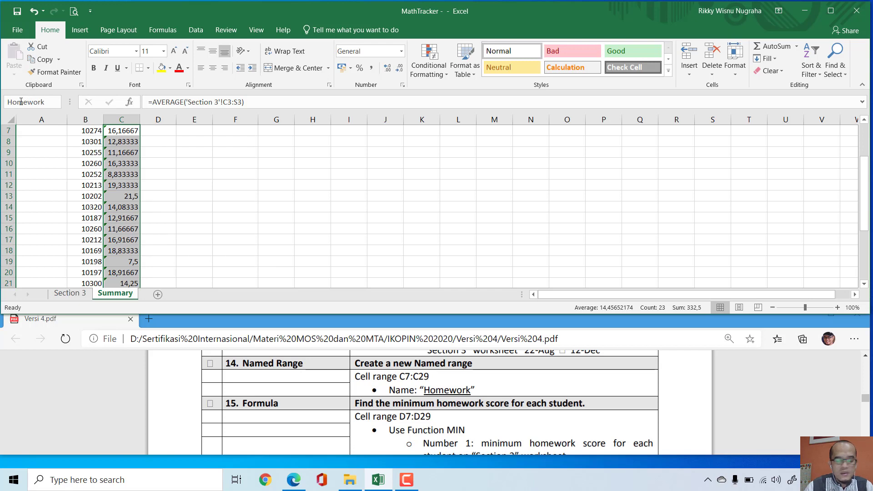
pyautogui.press('Return')
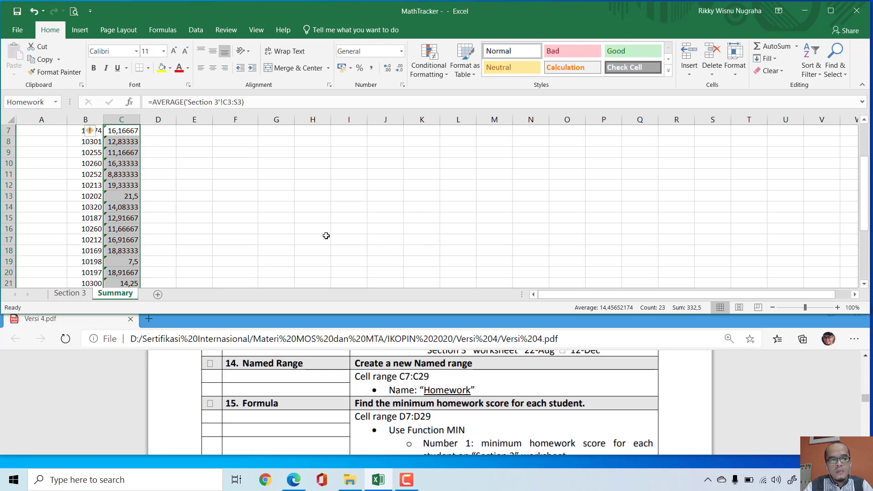
pyautogui.scroll(2, 326, 236)
pyautogui.scroll(-2, 285, 220)
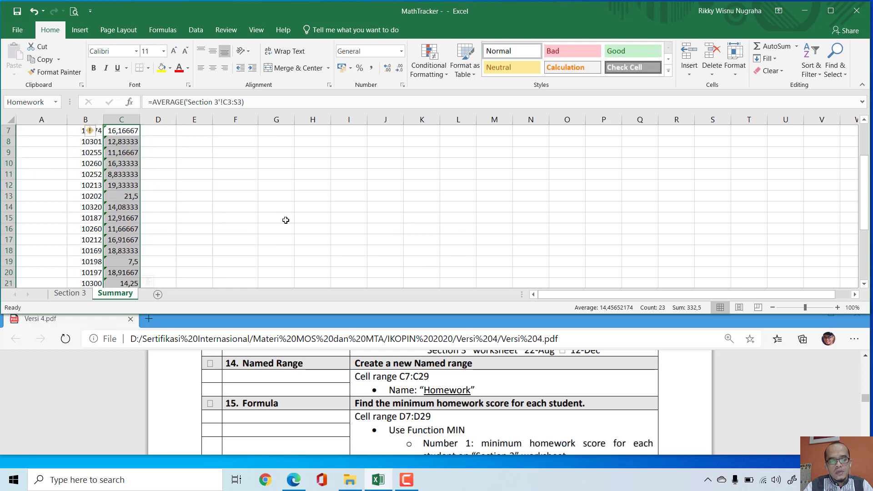
pyautogui.scroll(2, 285, 220)
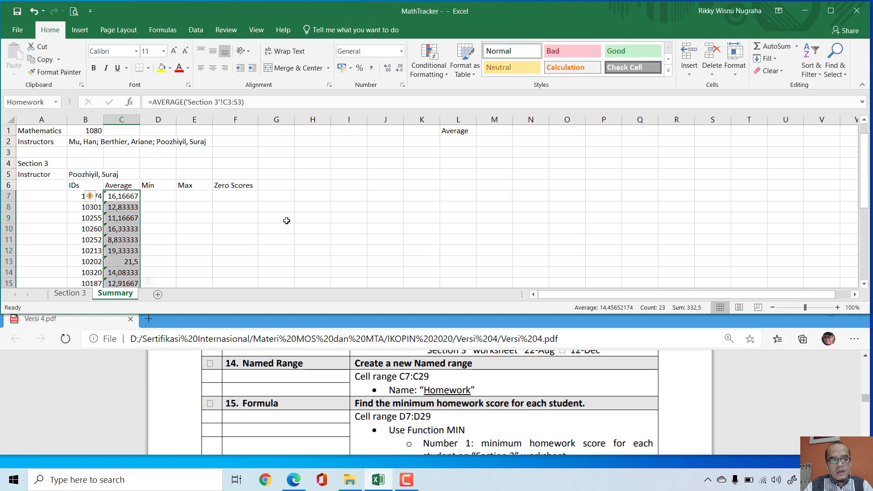
# Step: Following Formula task 15 in Versi 4.pdf, enter =MIN('Section 3'!C3:S4) in Summary cell D7
pyautogui.click(161, 193)
pyautogui.click(453, 403)
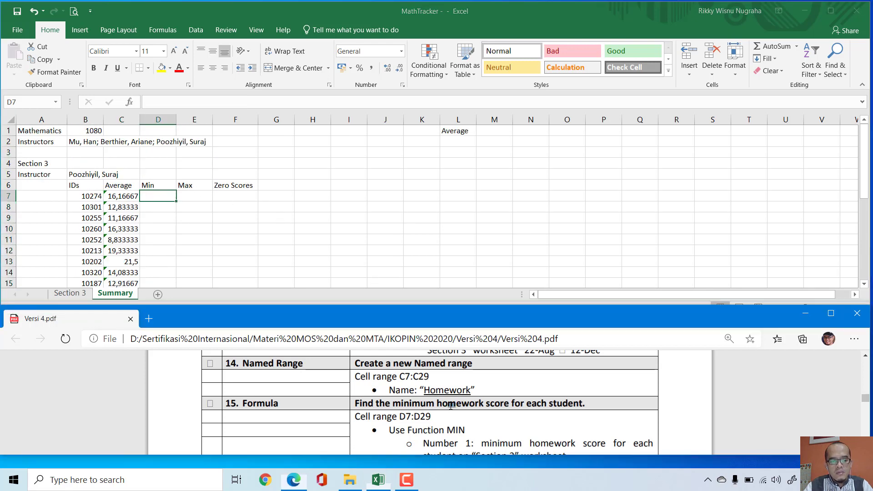
pyautogui.scroll(-1, 452, 403)
pyautogui.scroll(-2, 464, 401)
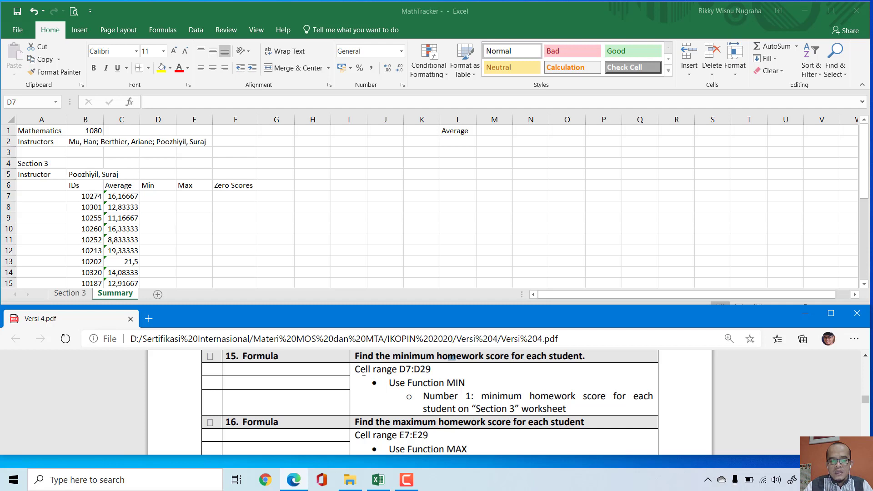
pyautogui.click(153, 196)
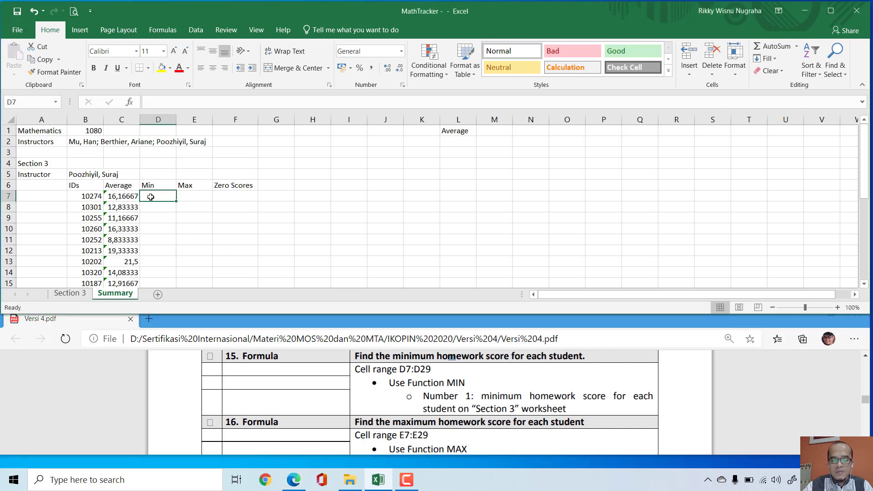
pyautogui.write('=min')
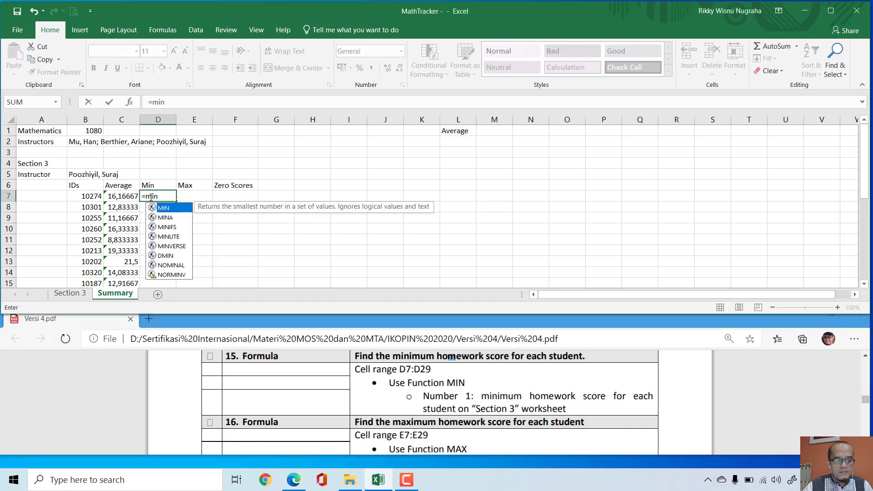
pyautogui.press('Tab')
pyautogui.click(70, 293)
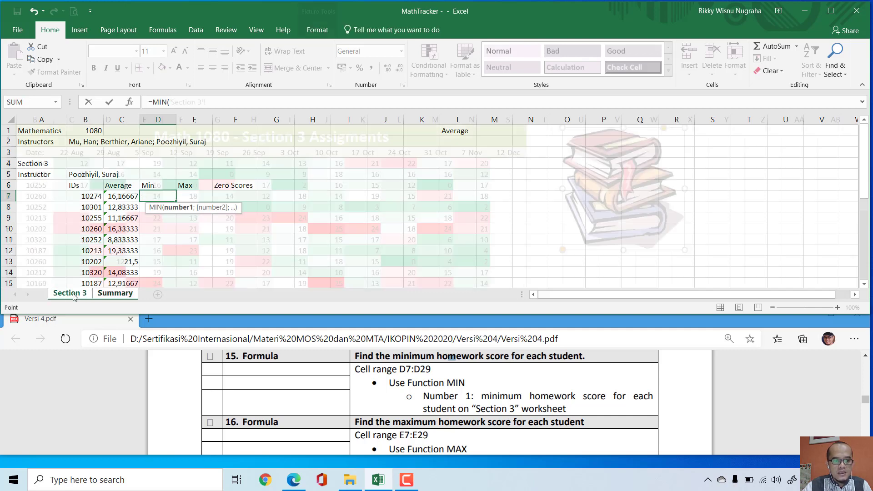
pyautogui.moveTo(77, 166); pyautogui.dragTo(506, 170)
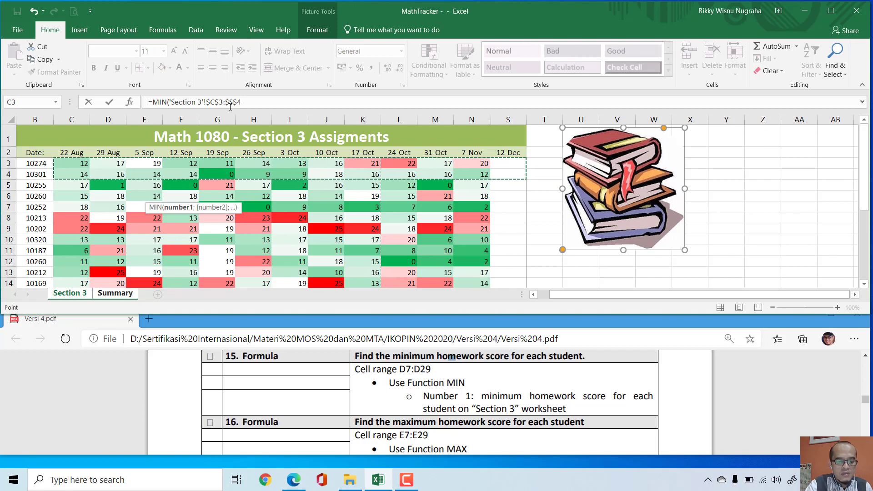
pyautogui.press('F4')
pyautogui.press('F4')
pyautogui.press('F4')
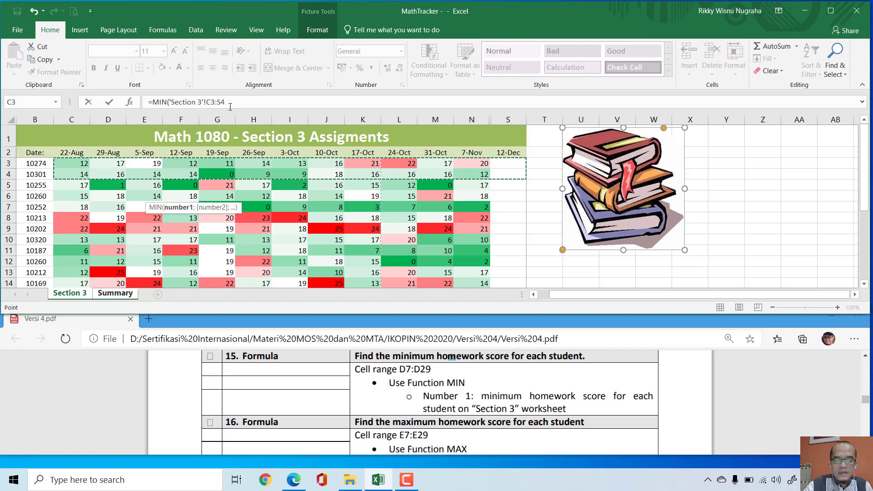
pyautogui.write(')')
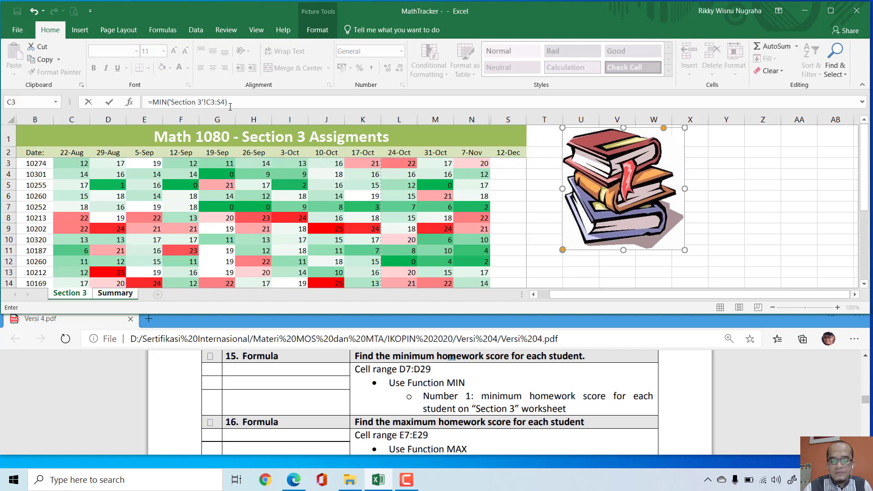
pyautogui.press('Return')
# Step: Fill the minimum formula from D7 down to D29 on the Summary sheet
pyautogui.click(171, 196)
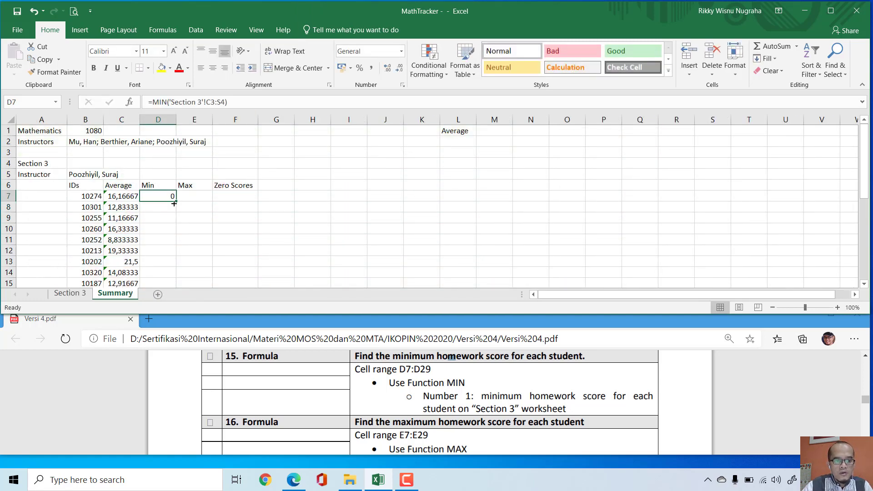
pyautogui.moveTo(174, 200); pyautogui.dragTo(168, 269)
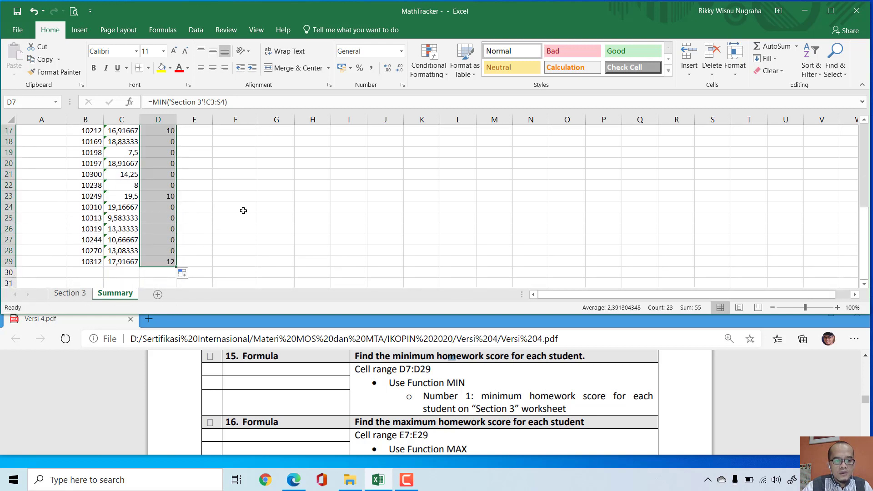
pyautogui.scroll(5, 242, 209)
# Step: Enter -MAX('Section 3'!C3:S3) with relative references in Summary cell E7
pyautogui.click(206, 195)
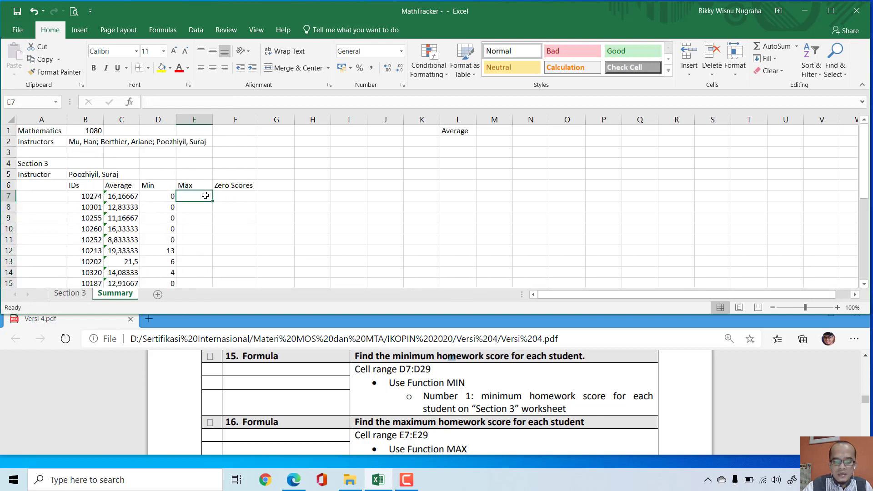
pyautogui.write('-max')
pyautogui.press('Tab')
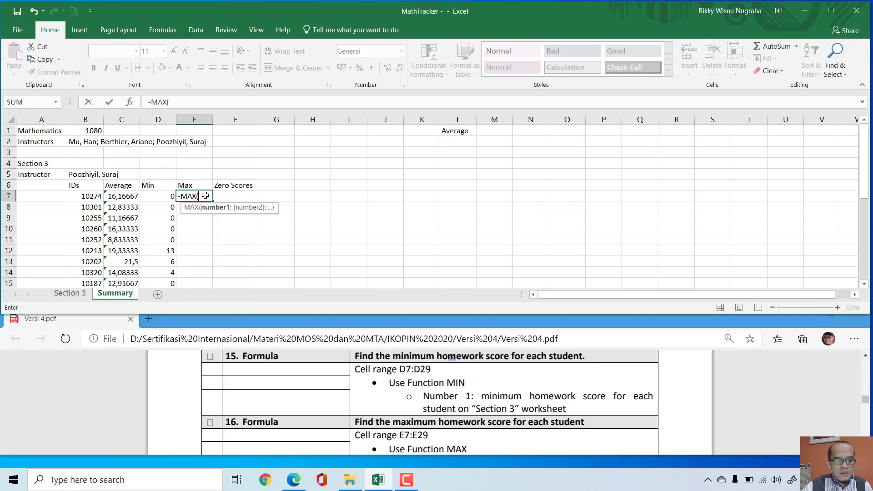
pyautogui.click(81, 294)
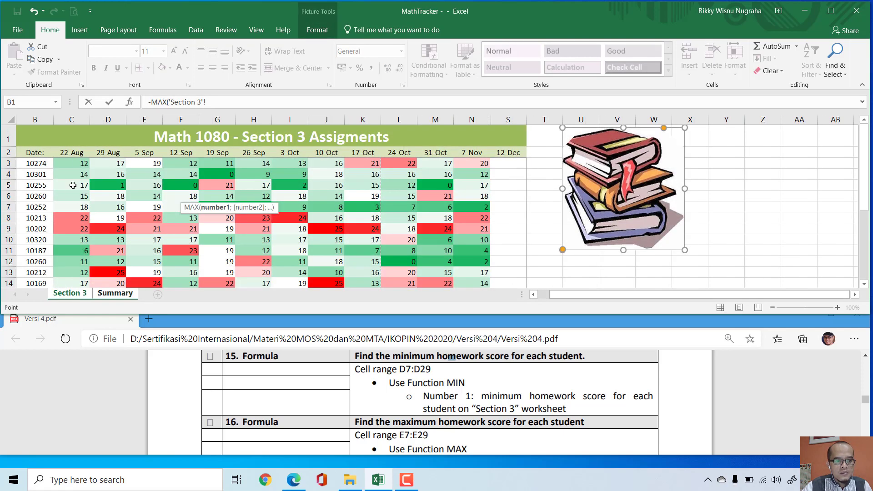
pyautogui.moveTo(76, 164); pyautogui.dragTo(503, 164)
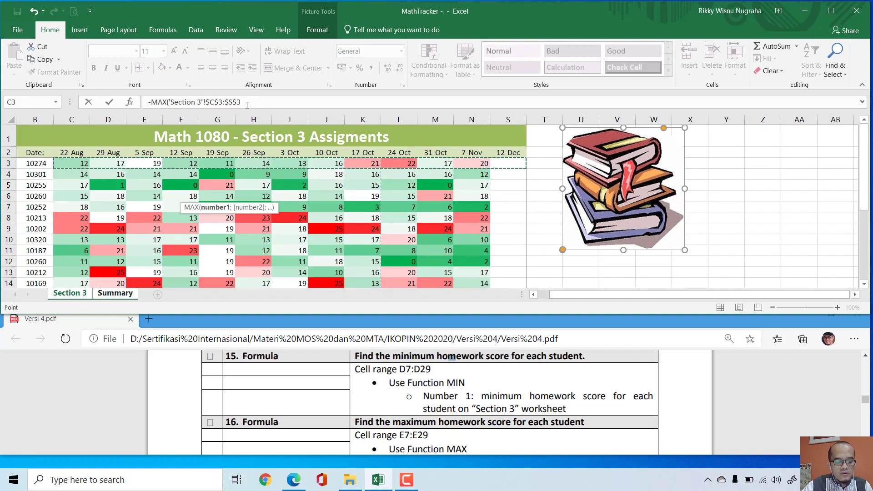
pyautogui.press('F4')
pyautogui.press('F4')
pyautogui.press('F4')
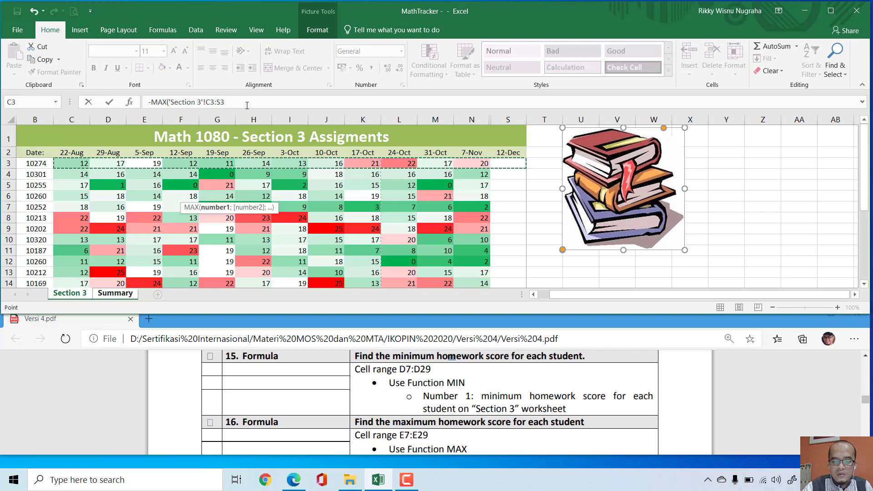
pyautogui.write(')')
pyautogui.press('Return')
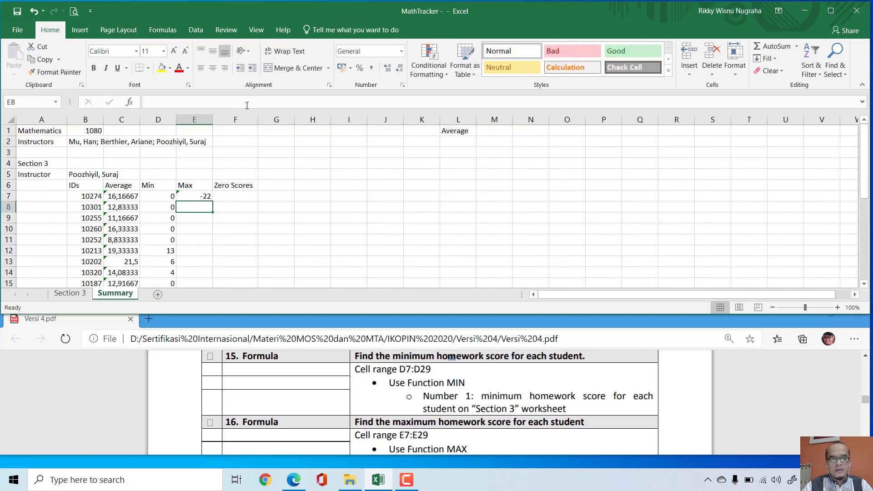
# Step: Correct the formula in E7 to =MAX('Section 3'!C3:S3) and fill it down to E29
pyautogui.click(200, 195)
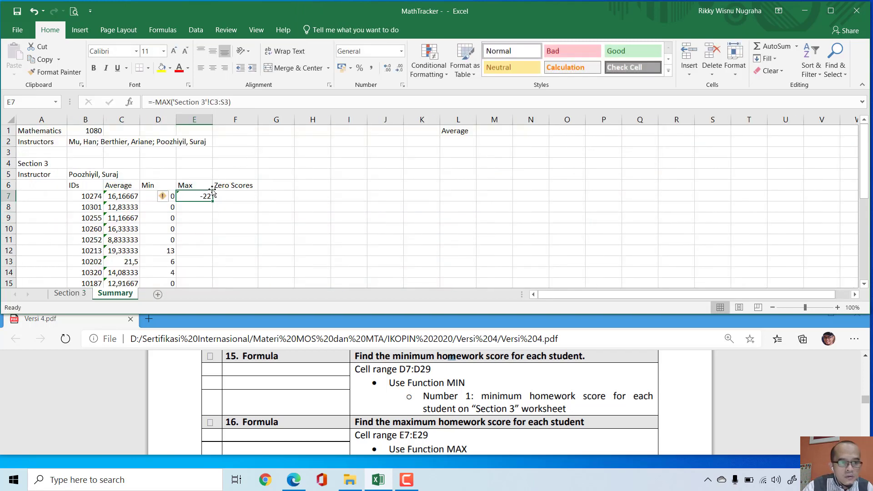
pyautogui.click(156, 102)
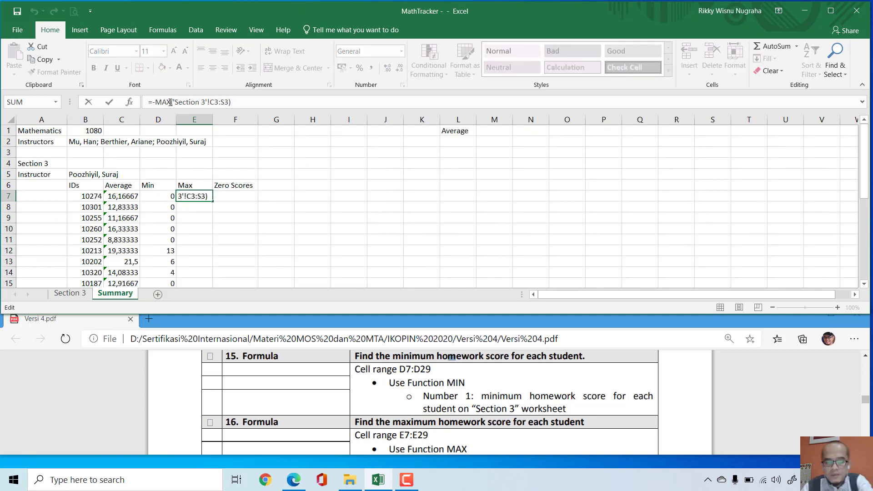
pyautogui.press('BackSpace')
pyautogui.press('Return')
pyautogui.click(209, 197)
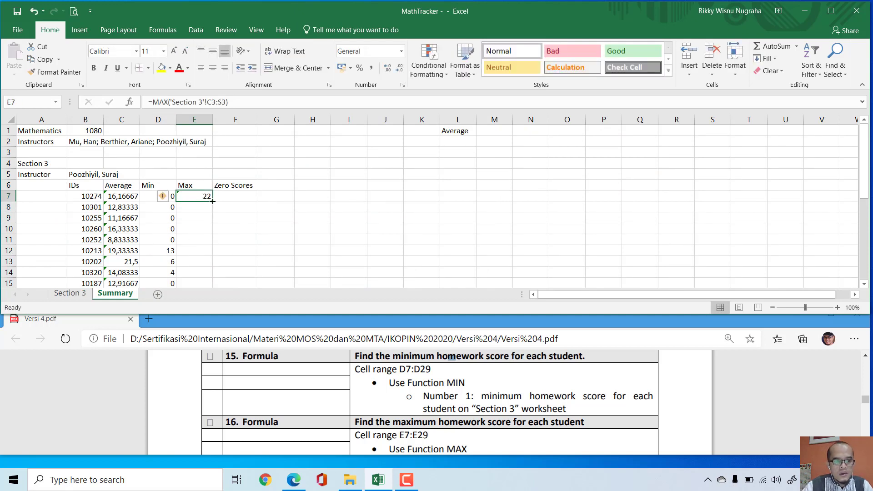
pyautogui.moveTo(212, 202); pyautogui.dragTo(203, 268)
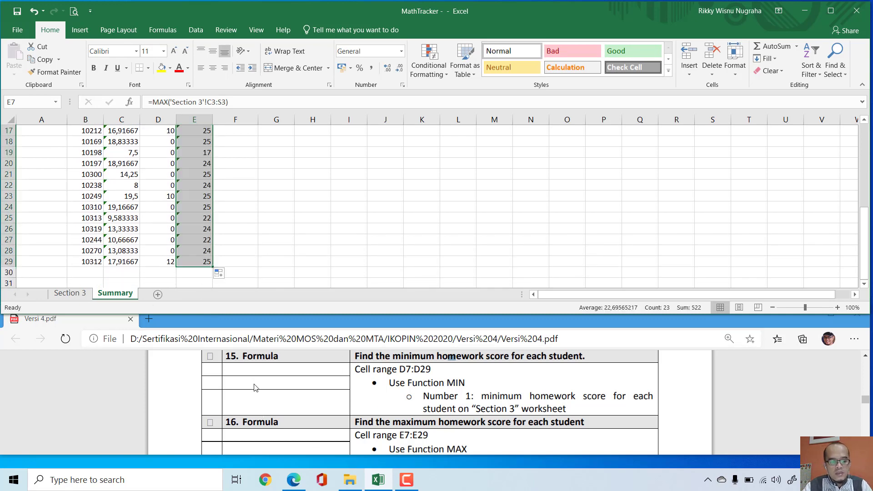
# Step: Following Formula task 17 in Versi 4.pdf, enter =COUNTIF('Section 3'!C3:S3;0) in Summary cell F7
pyautogui.scroll(-1, 444, 384)
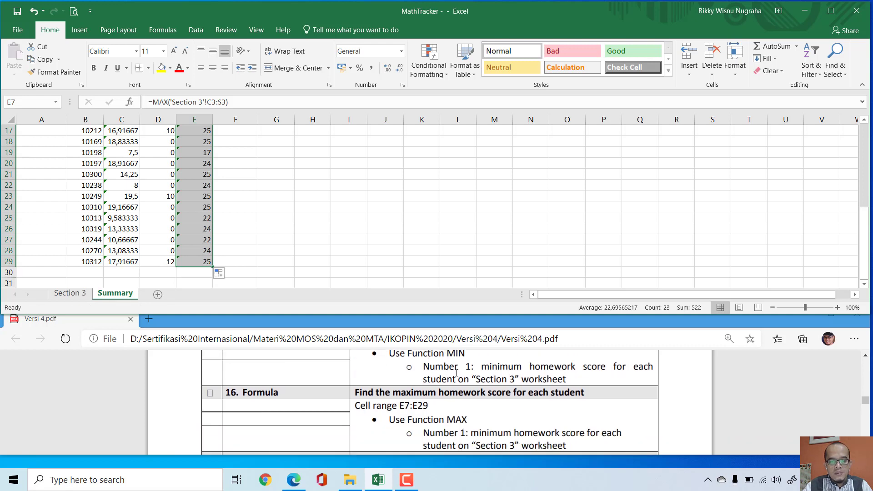
pyautogui.scroll(-3, 464, 363)
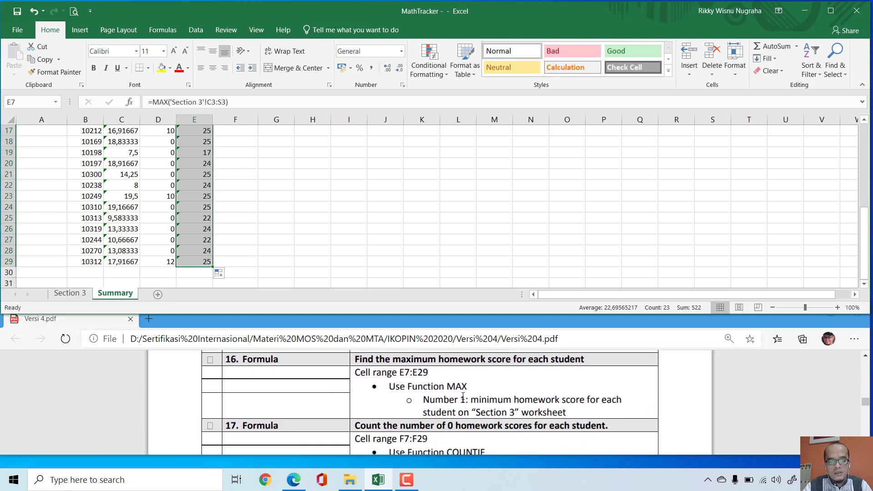
pyautogui.click(386, 251)
pyautogui.scroll(4, 386, 251)
pyautogui.scroll(2, 322, 228)
pyautogui.scroll(-1, 328, 241)
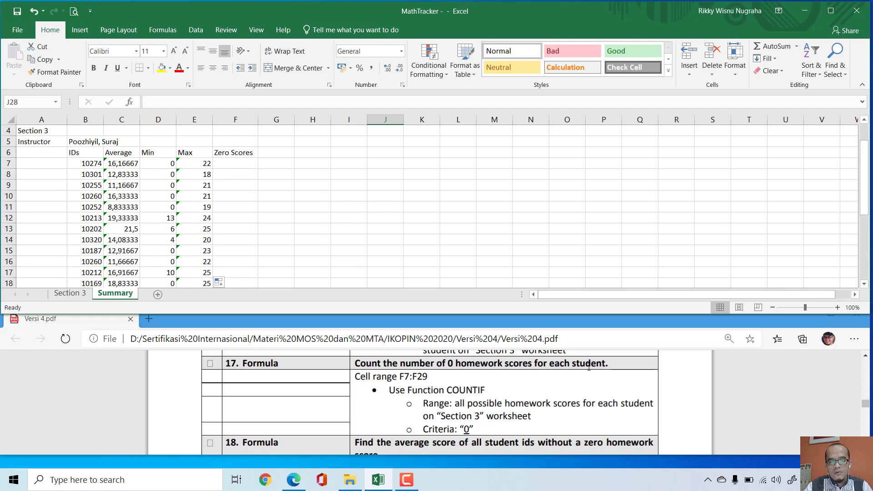
pyautogui.click(239, 165)
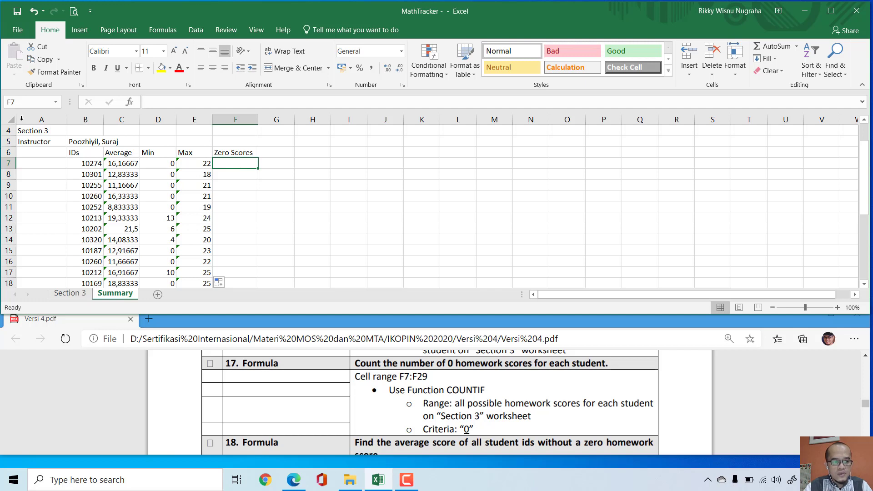
pyautogui.write('=coun')
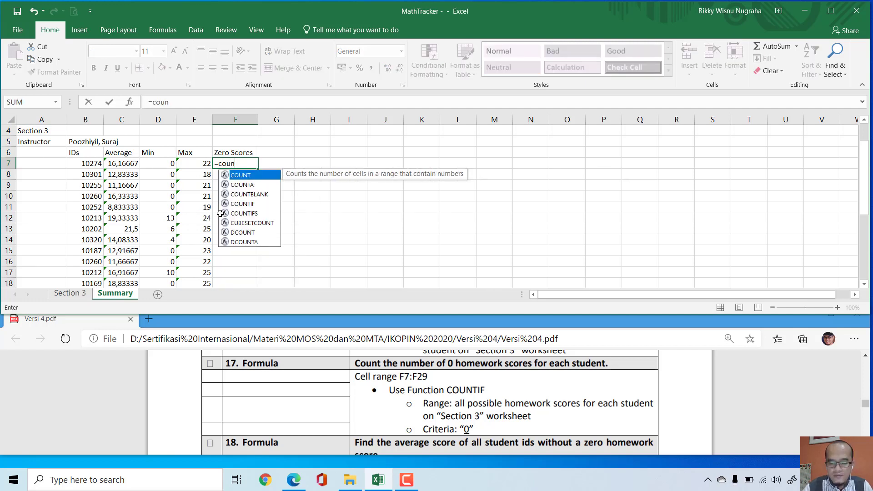
pyautogui.press('Down')
pyautogui.press('Down')
pyautogui.press('Down')
pyautogui.press('Tab')
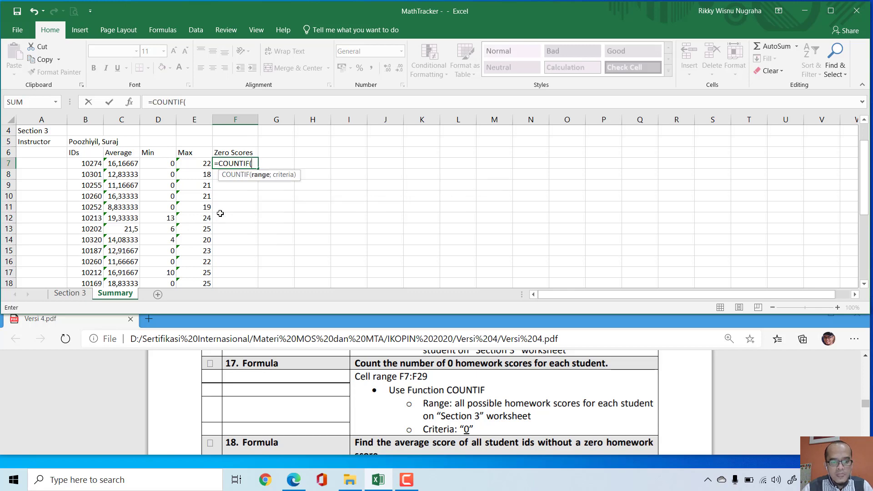
pyautogui.click(69, 294)
pyautogui.moveTo(62, 164); pyautogui.dragTo(505, 171)
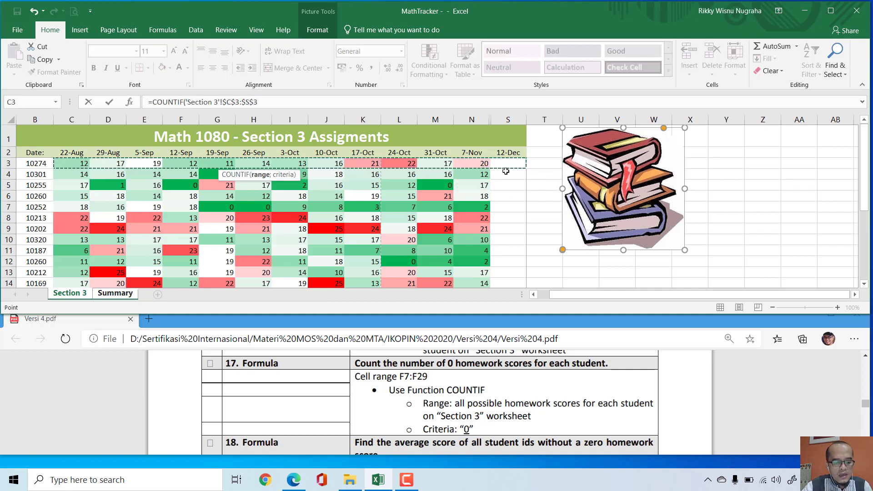
pyautogui.press('F4')
pyautogui.press('F4')
pyautogui.press('F4')
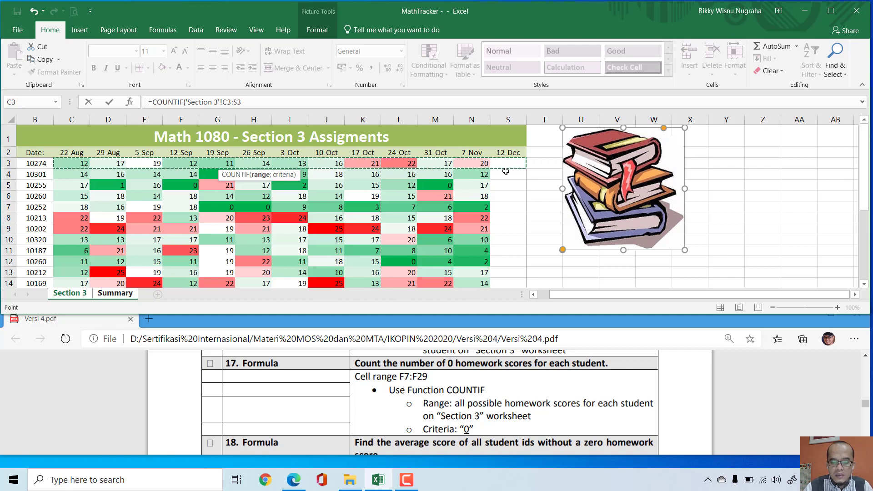
pyautogui.write(';')
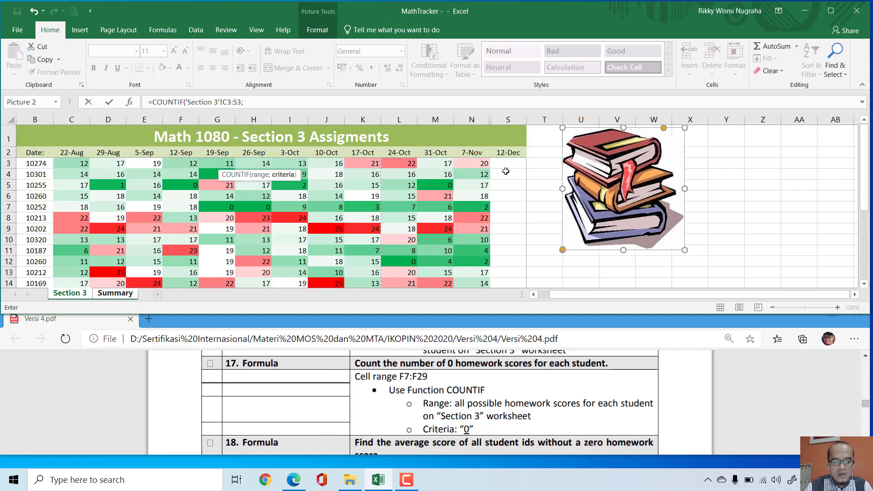
pyautogui.write('0')
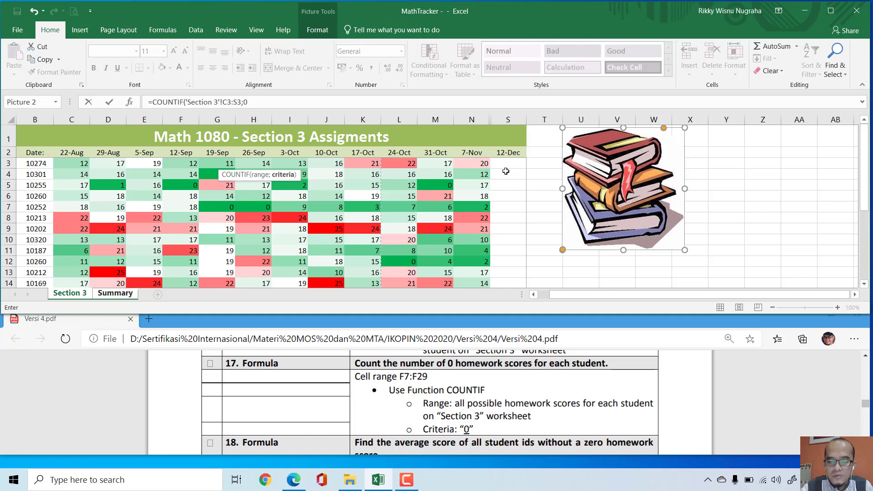
pyautogui.write(')')
pyautogui.press('Return')
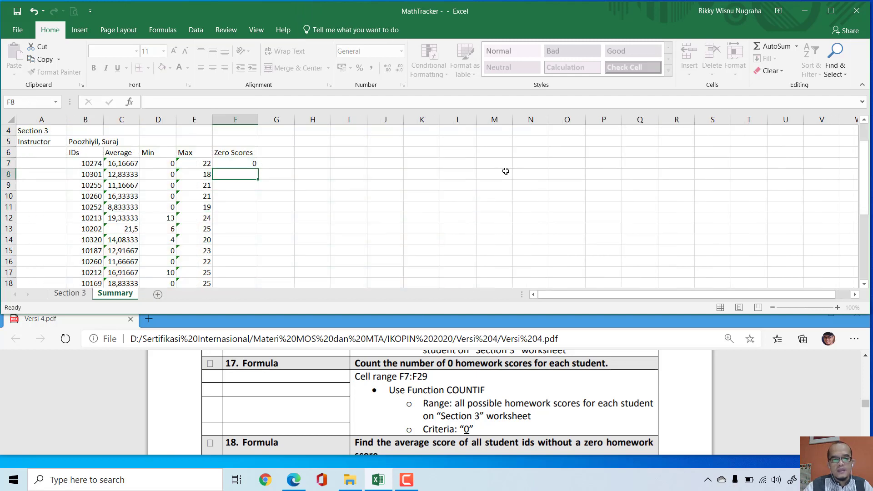
# Step: Fill the zero-score count formula from F7 down to F29 on the Summary sheet
pyautogui.click(237, 166)
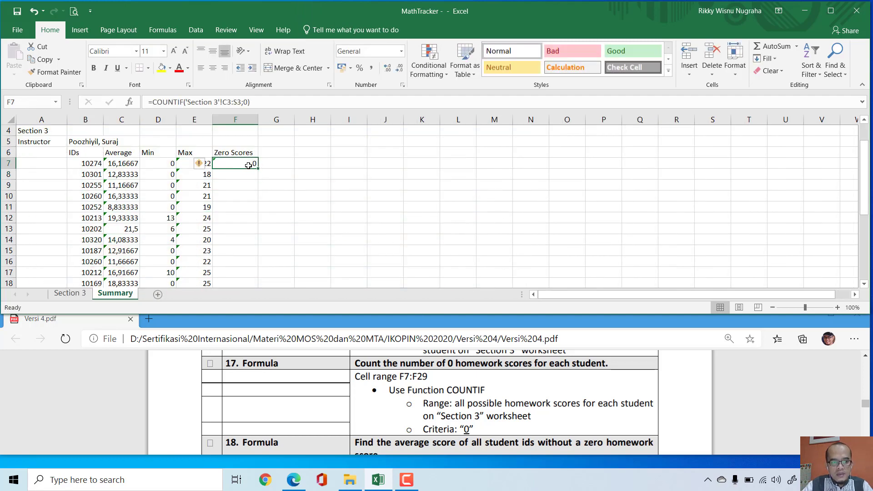
pyautogui.moveTo(258, 169); pyautogui.dragTo(264, 262)
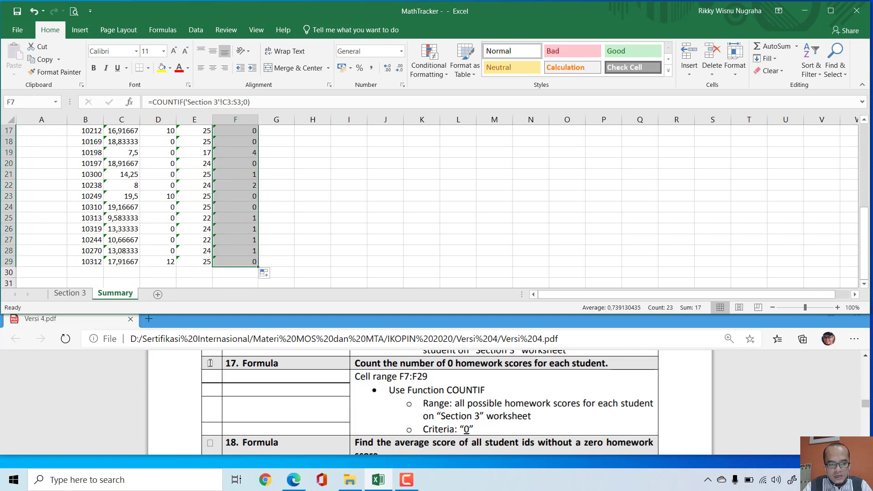
# Step: Mark the box beside Formula task 17 in Versi 4.pdf and save the MathTracker workbook
pyautogui.click(210, 363)
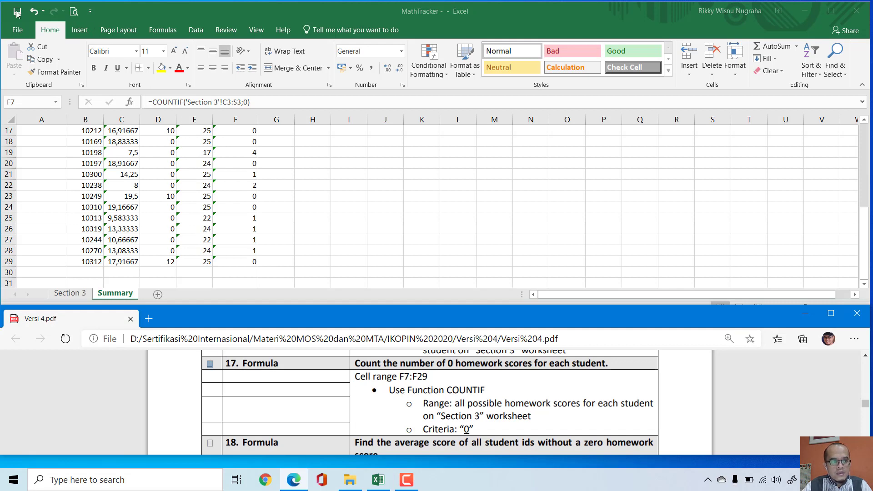
pyautogui.click(16, 13)
pyautogui.click(17, 13)
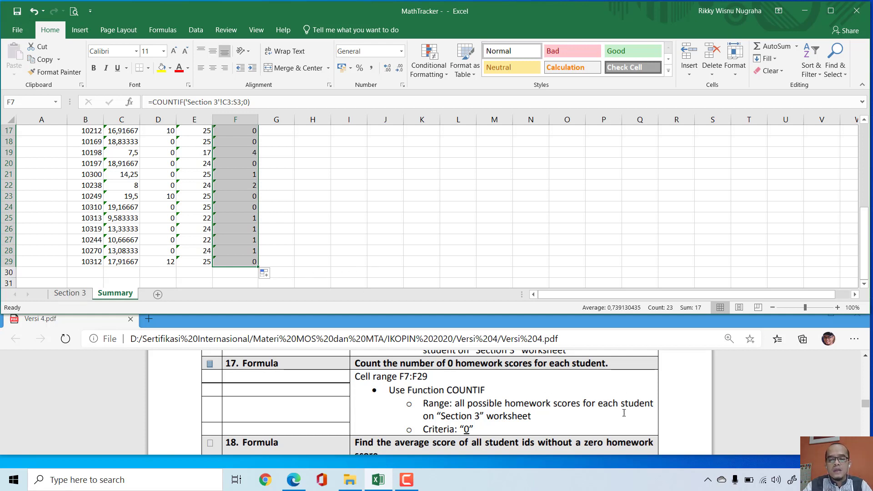
# Step: Following Formula task 18 in Versi 4.pdf, begin an AVERAGEIF formula in Summary cell L2
pyautogui.scroll(-3, 685, 421)
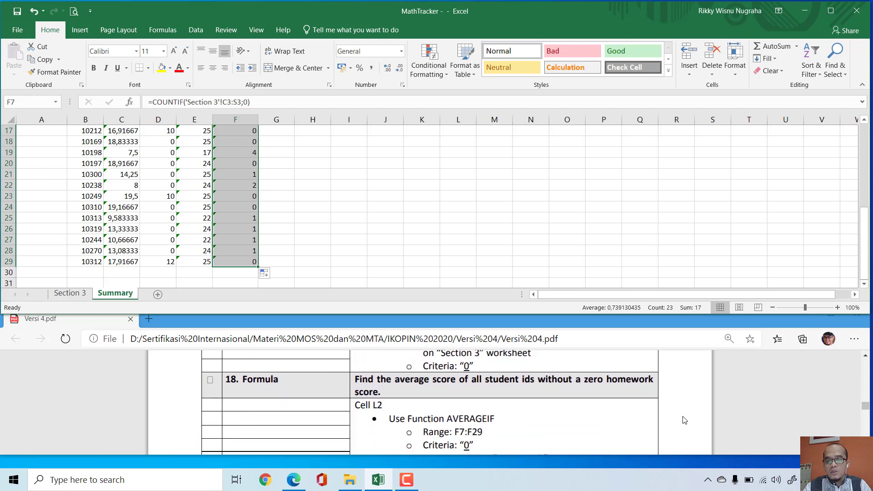
pyautogui.scroll(-1, 685, 420)
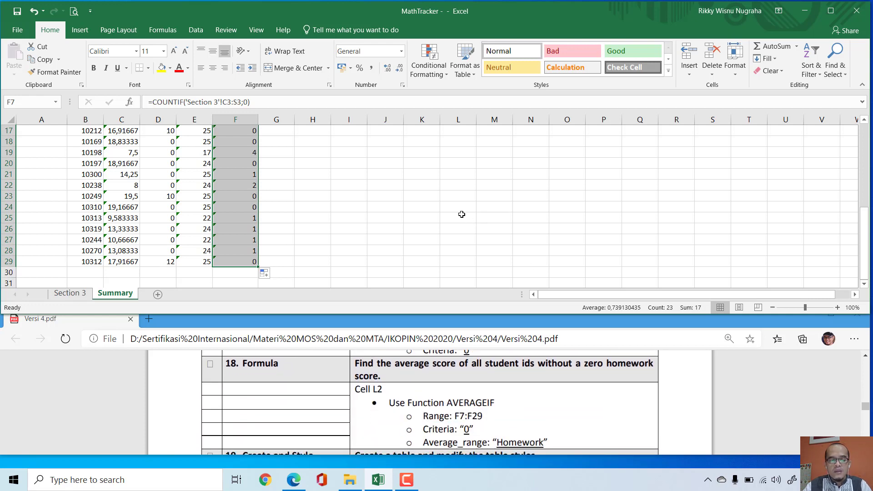
pyautogui.click(443, 230)
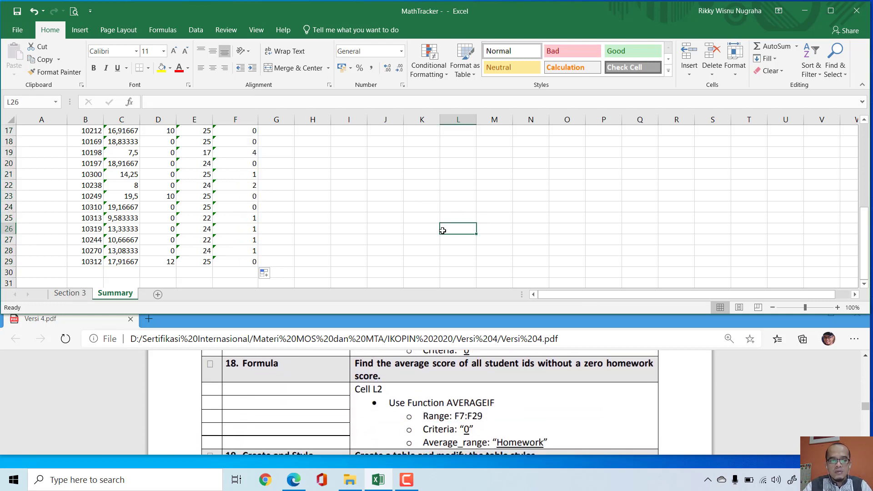
pyautogui.scroll(5, 443, 231)
pyautogui.scroll(-2, 443, 231)
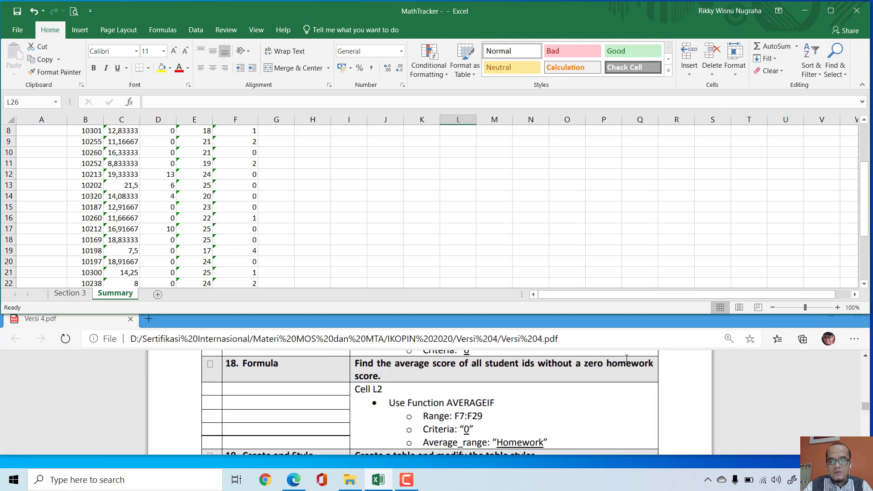
pyautogui.scroll(3, 461, 238)
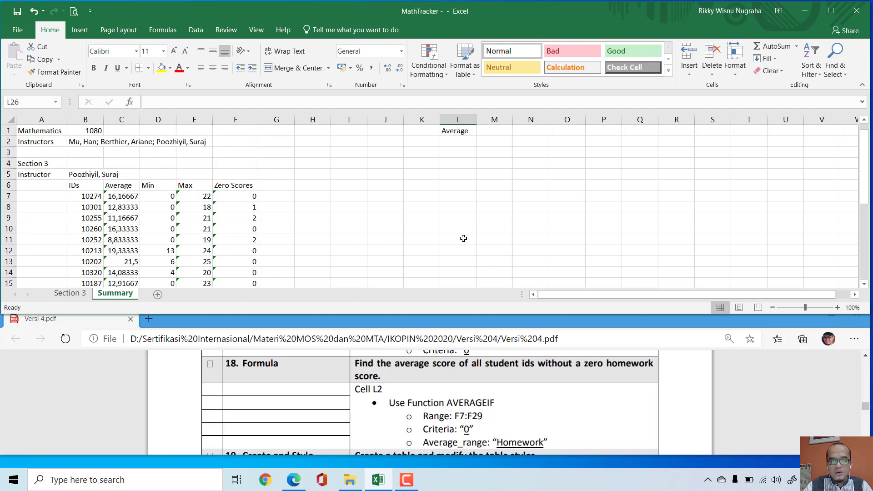
pyautogui.click(458, 141)
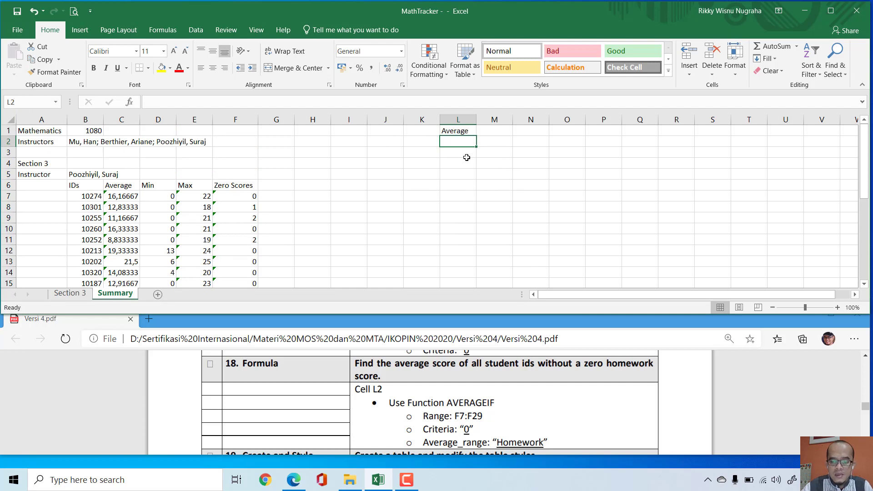
pyautogui.write('=aver')
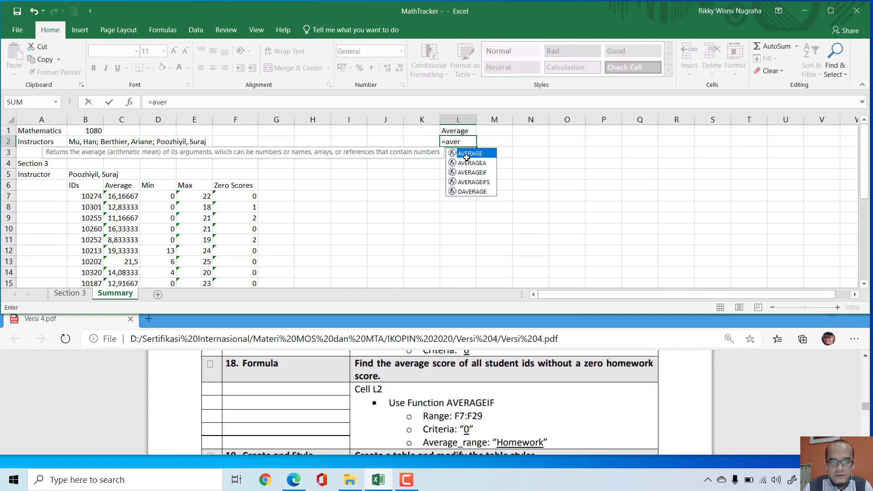
pyautogui.press('Down')
pyautogui.press('Down')
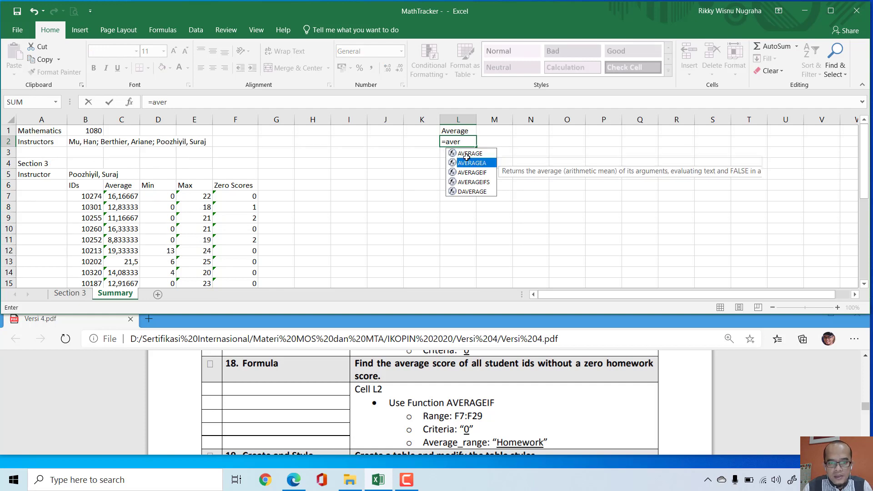
pyautogui.press('Escape')
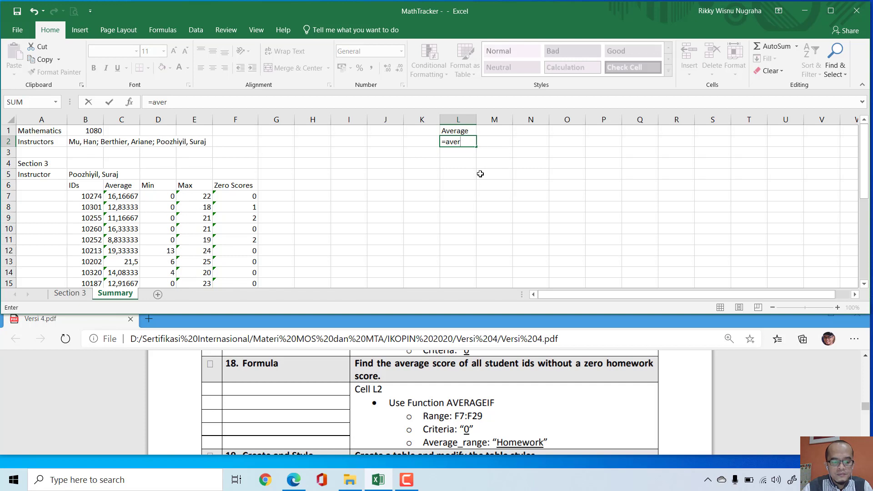
pyautogui.press('BackSpace')
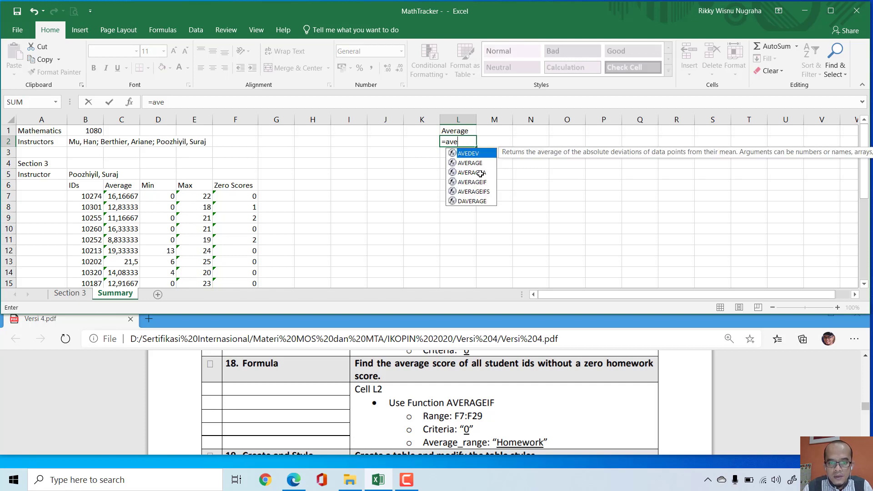
pyautogui.press('Down')
pyautogui.press('Down')
pyautogui.press('Down')
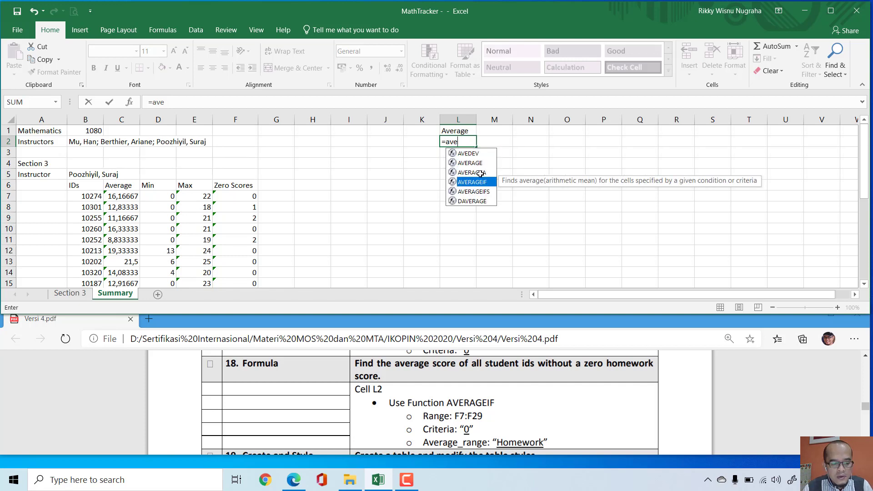
pyautogui.press('Tab')
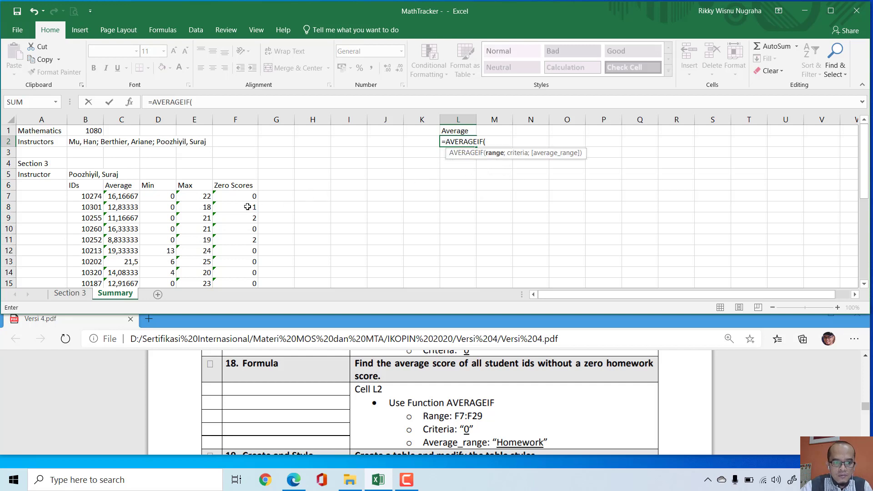
# Step: Complete the L2 formula as =AVERAGEIF(F7:F29;0;Homework), using the zero-score counts as range and the Homework named range for averaging
pyautogui.moveTo(245, 197); pyautogui.dragTo(243, 266)
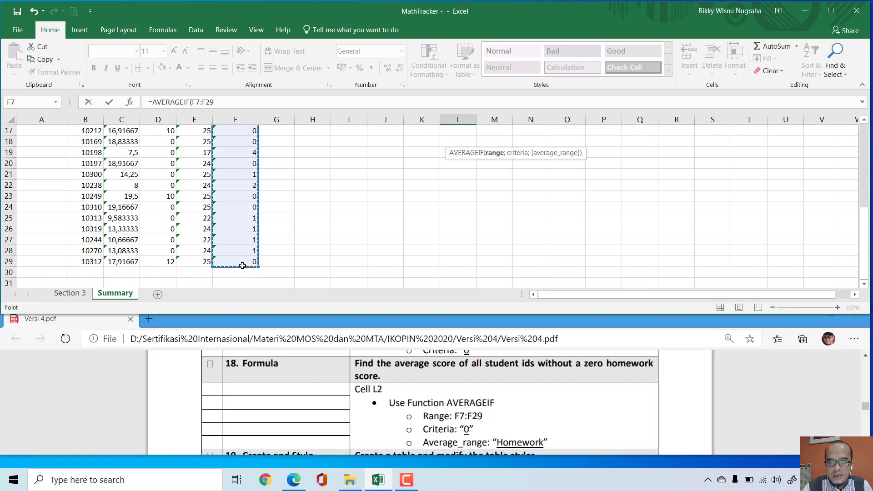
pyautogui.write(';0')
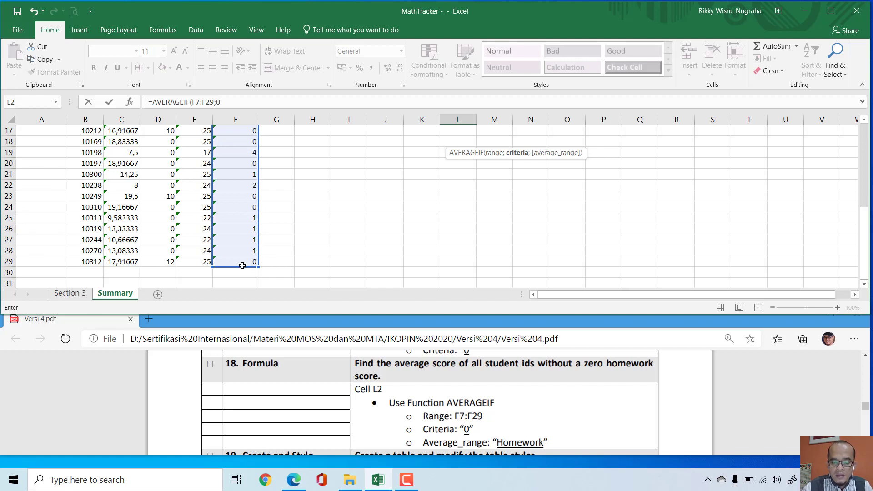
pyautogui.write(';')
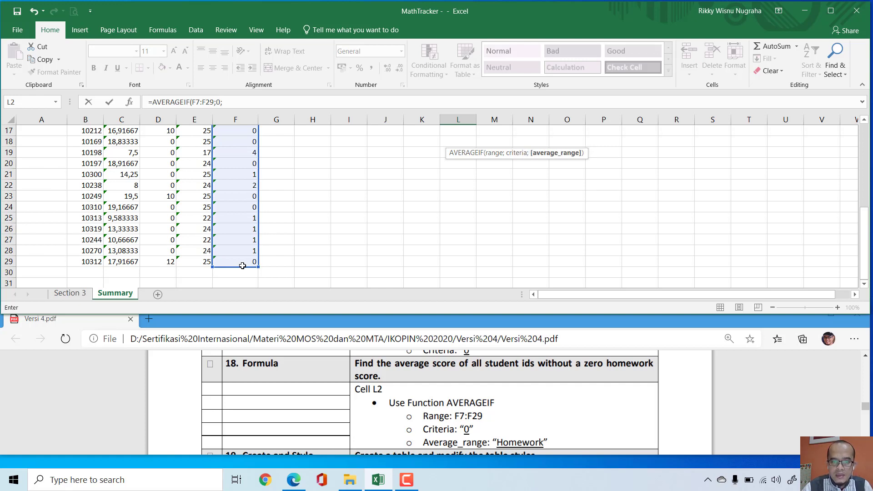
pyautogui.write('H')
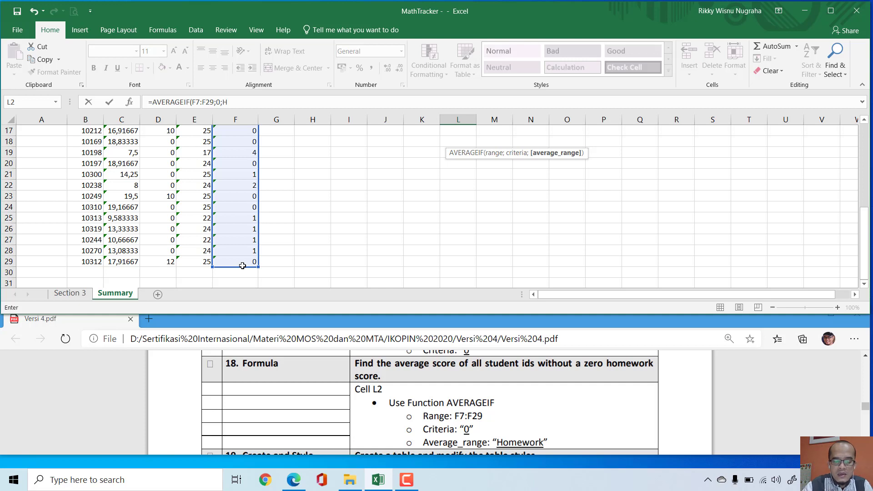
pyautogui.write('OM')
pyautogui.press('Tab')
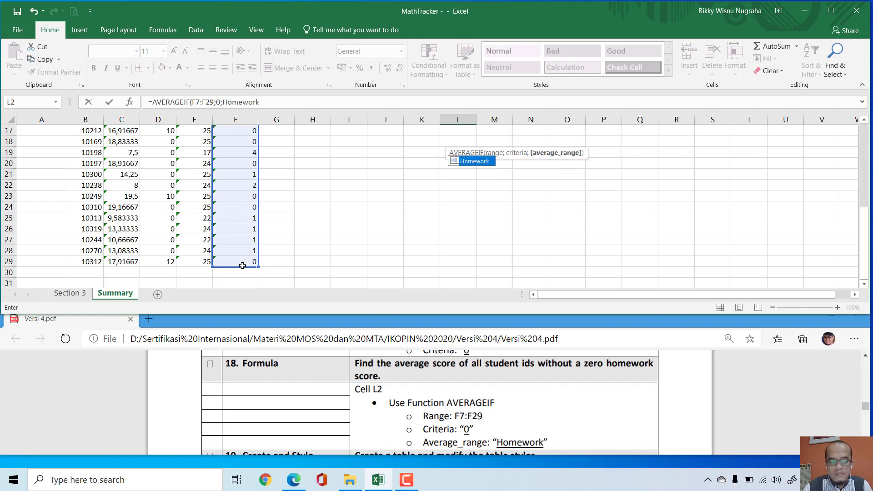
pyautogui.write(')')
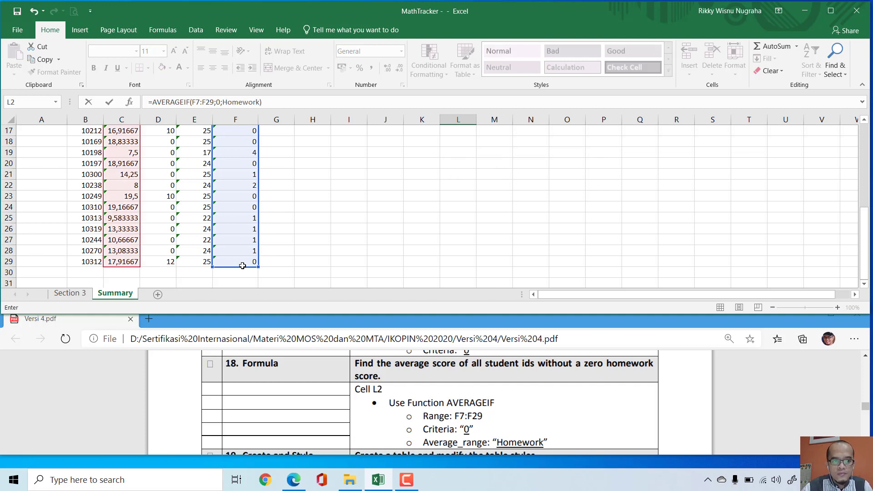
pyautogui.press('Return')
pyautogui.scroll(1, 497, 250)
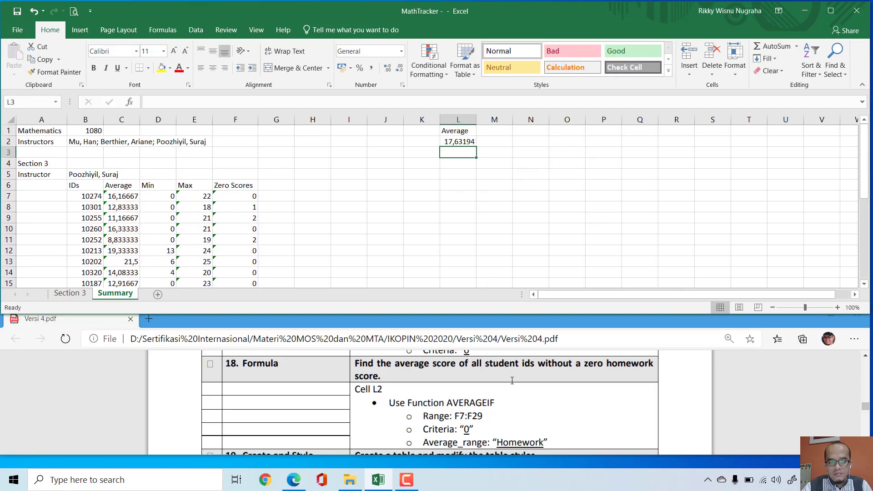
# Step: Mark the box beside Formula task 18 in Versi 4.pdf and read the instructions for Create and Style task 19
pyautogui.click(211, 364)
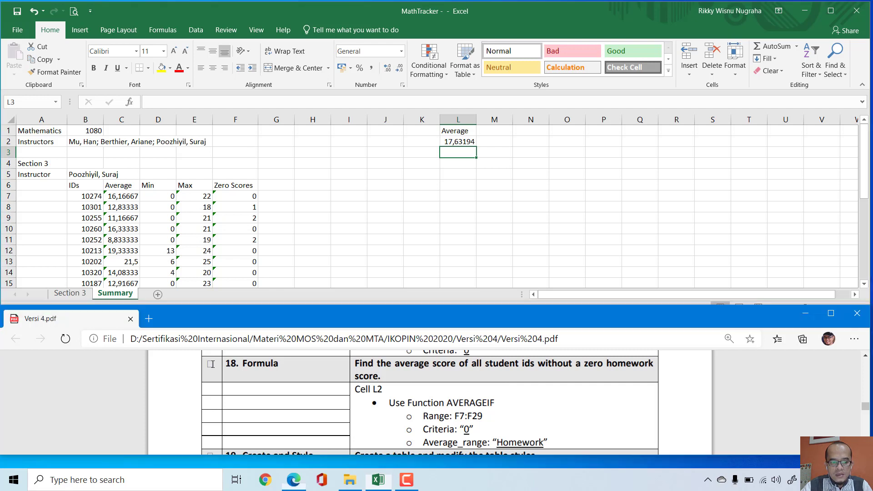
pyautogui.scroll(-1, 618, 438)
pyautogui.scroll(-1, 618, 438)
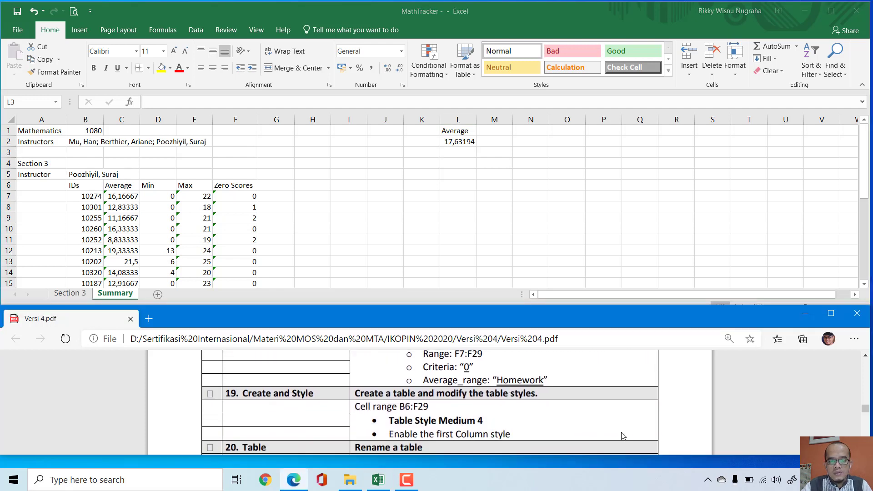
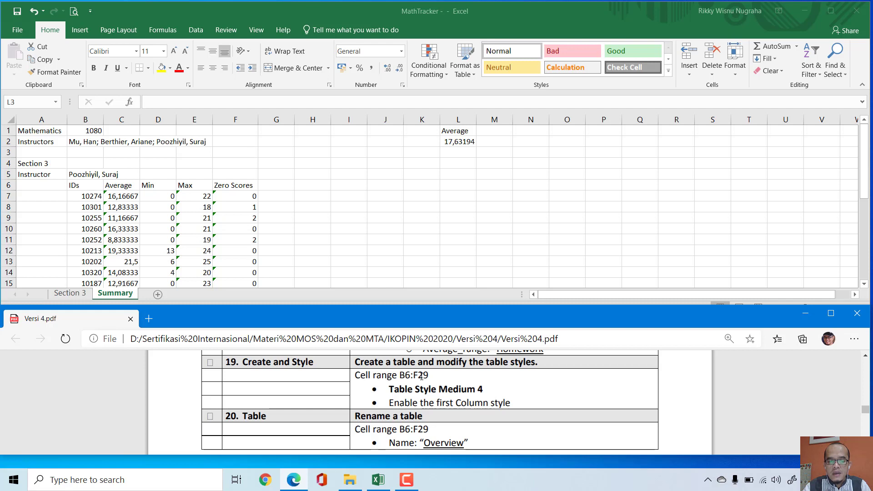
# Step: Create a table with headers from cell range B6:F29 on the Summary sheet
pyautogui.click(435, 232)
pyautogui.click(425, 219)
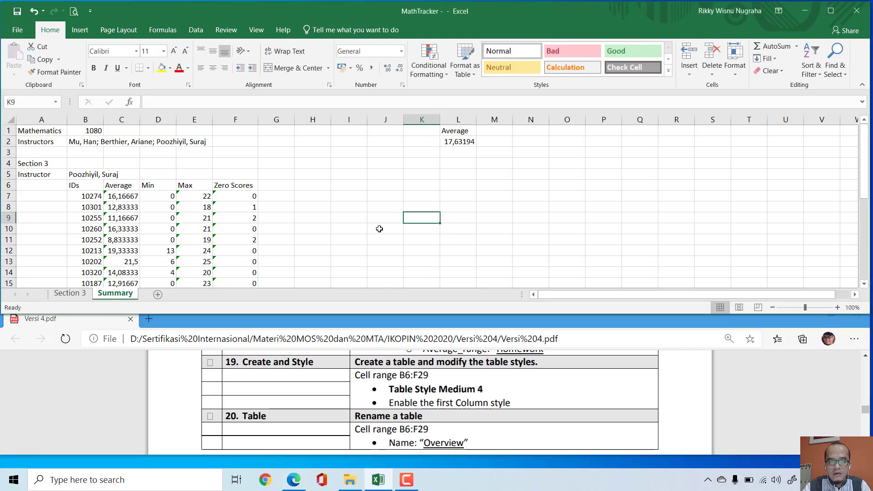
pyautogui.click(29, 101)
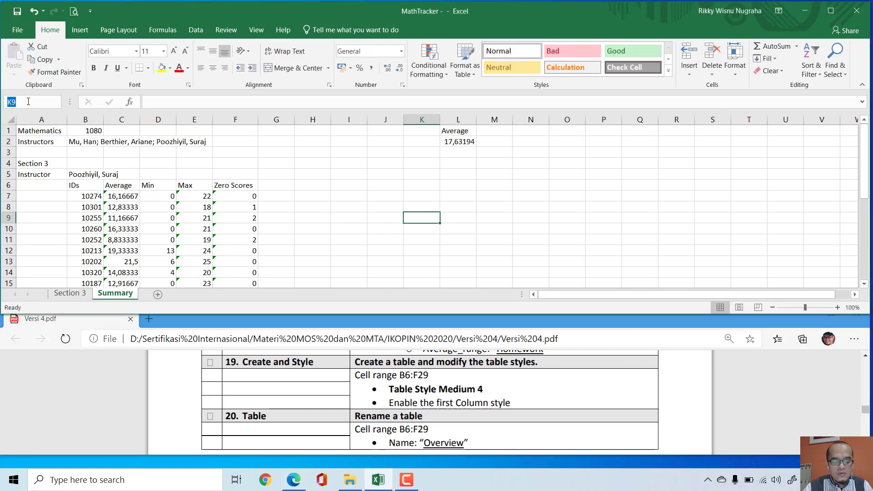
pyautogui.write('B6')
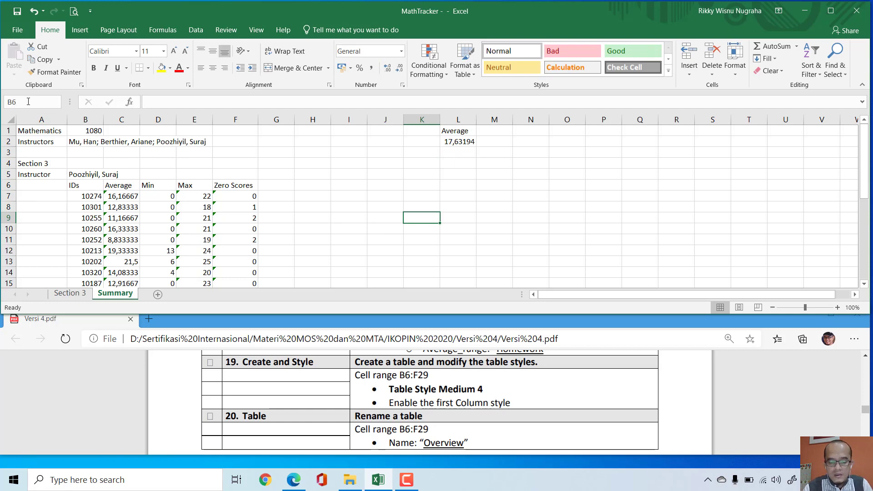
pyautogui.write(':F29')
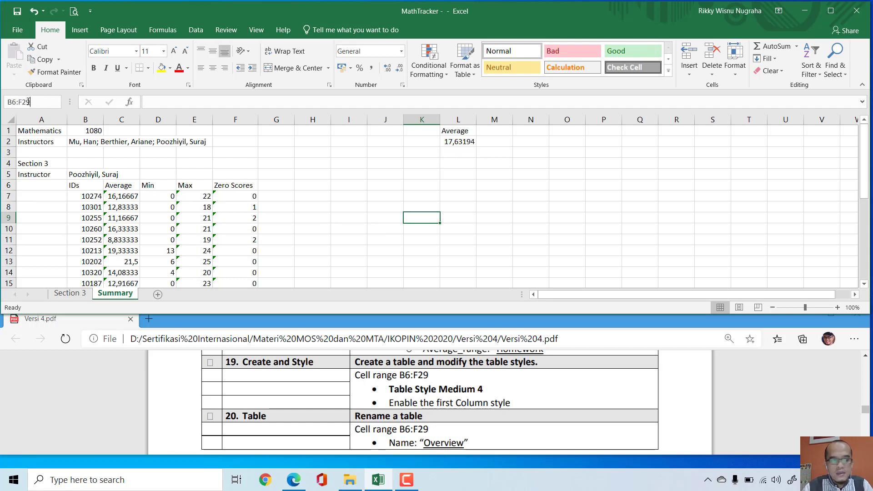
pyautogui.press('Return')
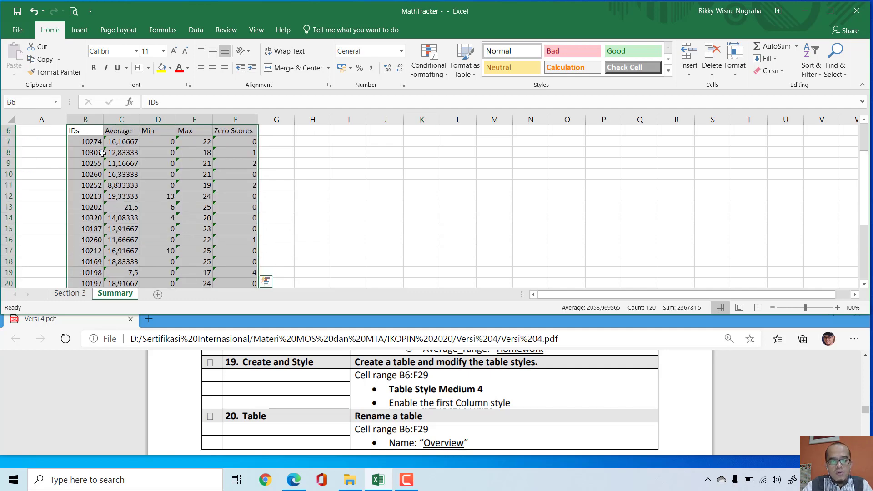
pyautogui.click(80, 34)
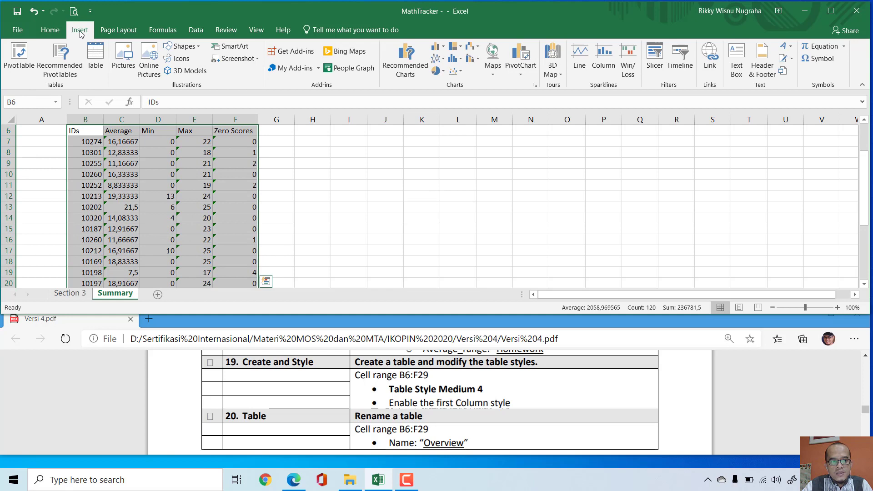
pyautogui.click(96, 57)
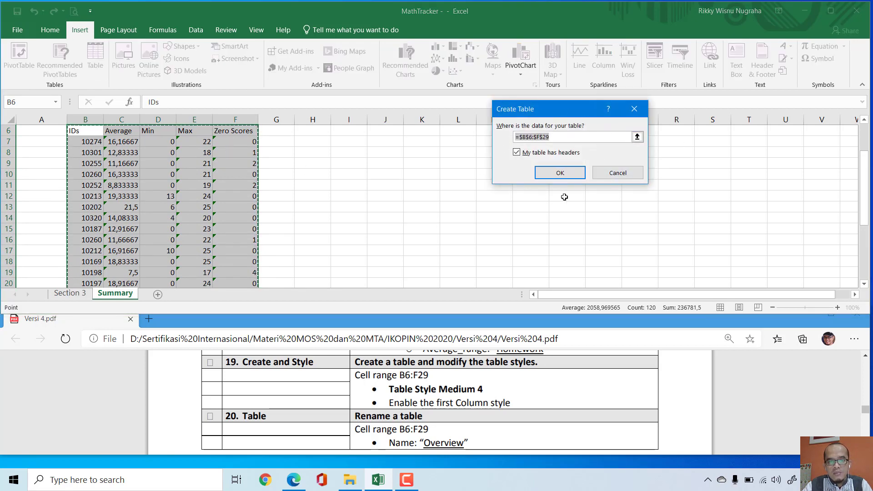
pyautogui.click(560, 173)
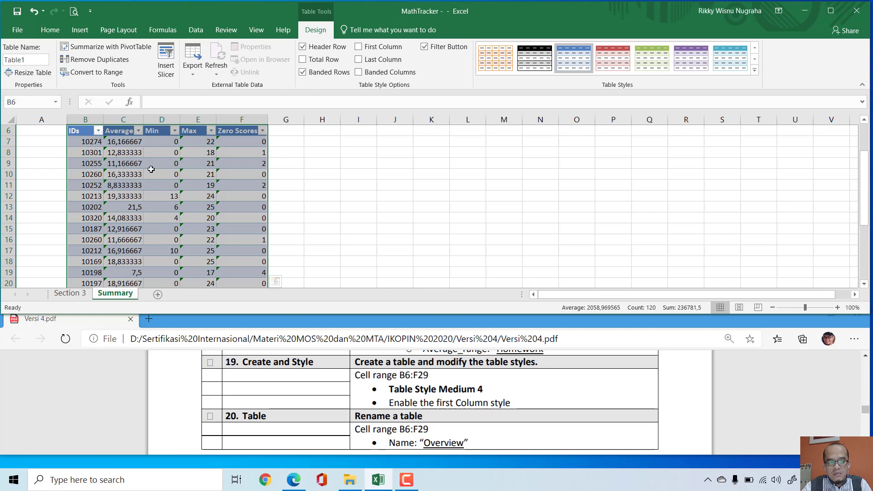
# Step: Apply Table Style Medium 4 to the new table and enable its First Column style
pyautogui.click(756, 69)
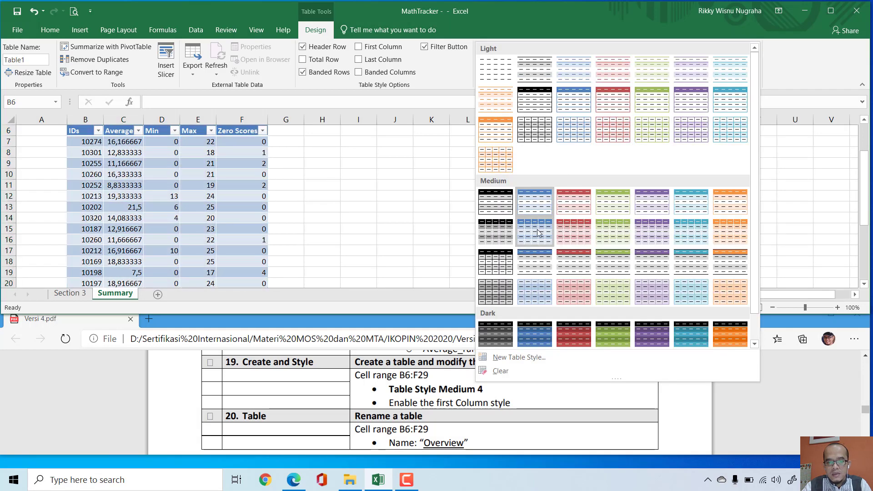
pyautogui.click(622, 210)
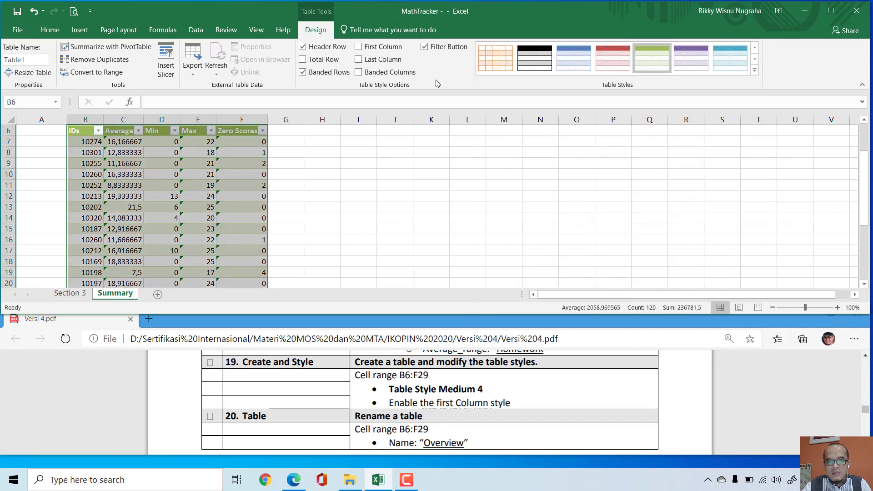
pyautogui.click(359, 47)
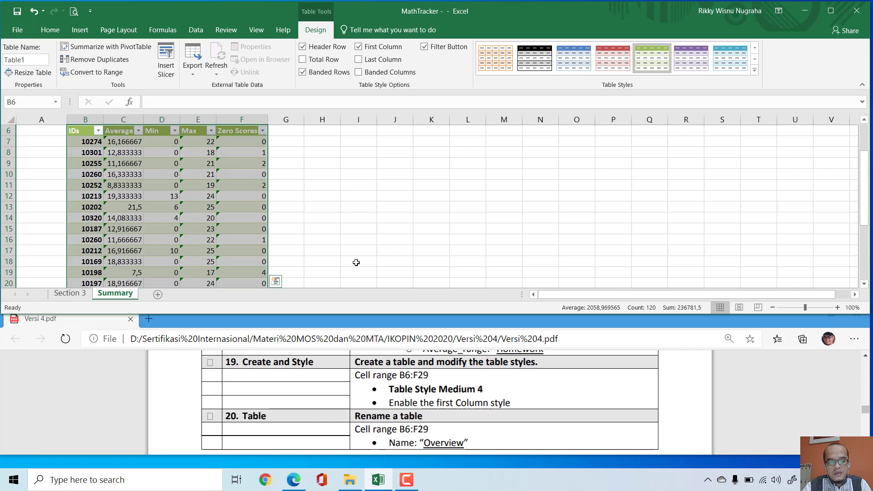
# Step: Mark the box beside Create and Style task 19 in Versi 4.pdf and bring up Table task 20
pyautogui.click(212, 360)
pyautogui.scroll(-1, 454, 397)
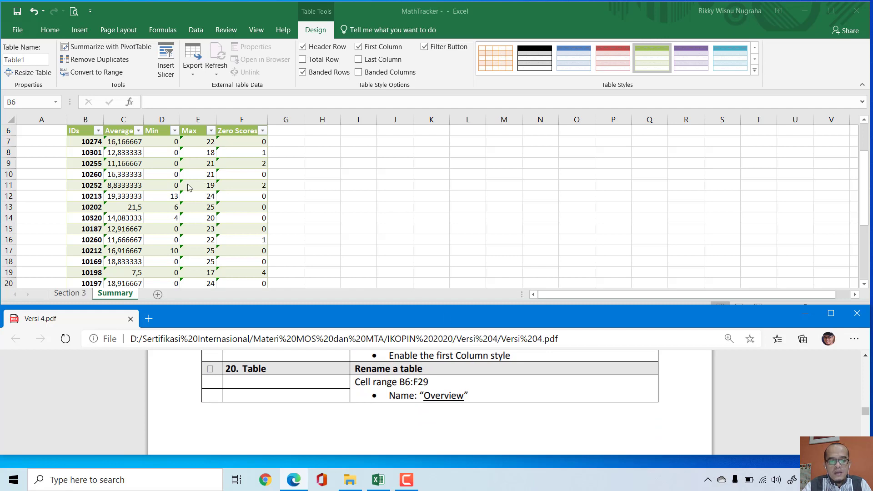
# Step: Return to the MathTracker workbook and rename the B6:F29 table as Overview
pyautogui.hotkey('alt', 'Tab')
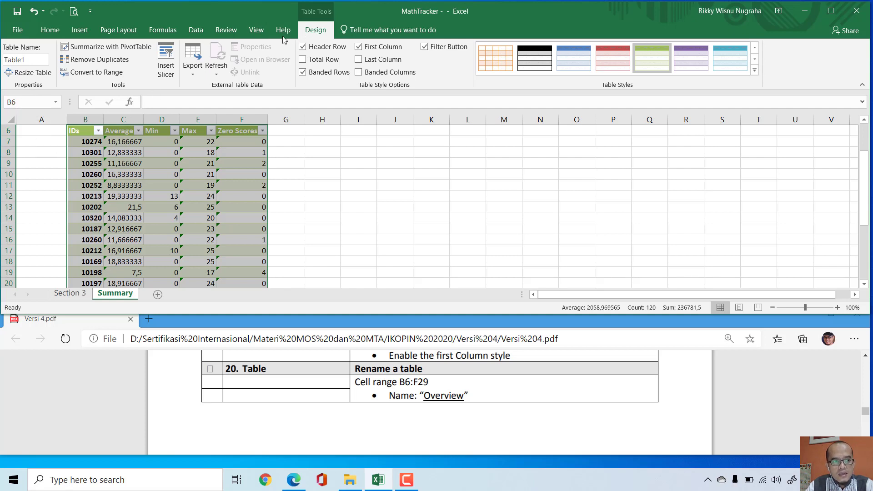
pyautogui.moveTo(30, 60); pyautogui.dragTo(57, 57)
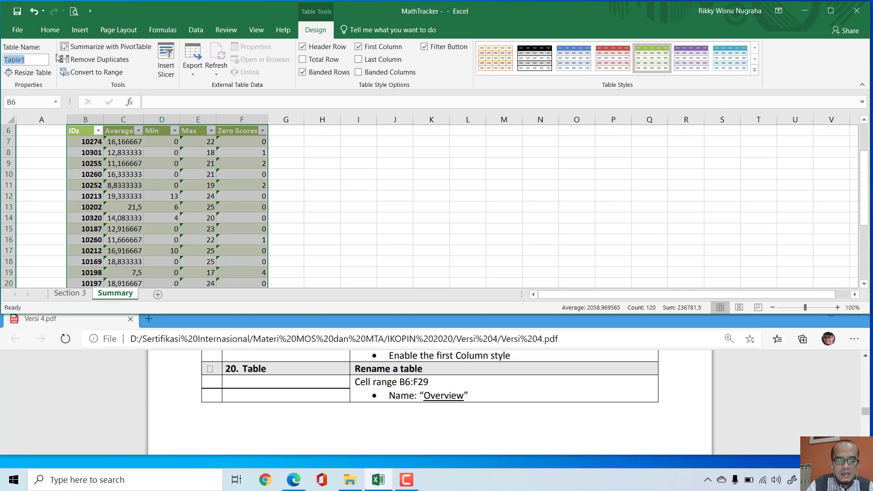
pyautogui.write('oVER')
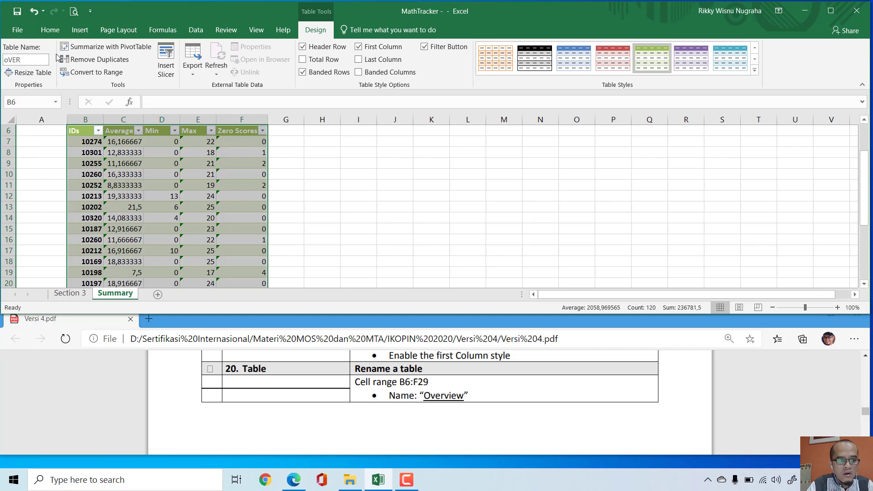
pyautogui.press('BackSpace')
pyautogui.press('BackSpace')
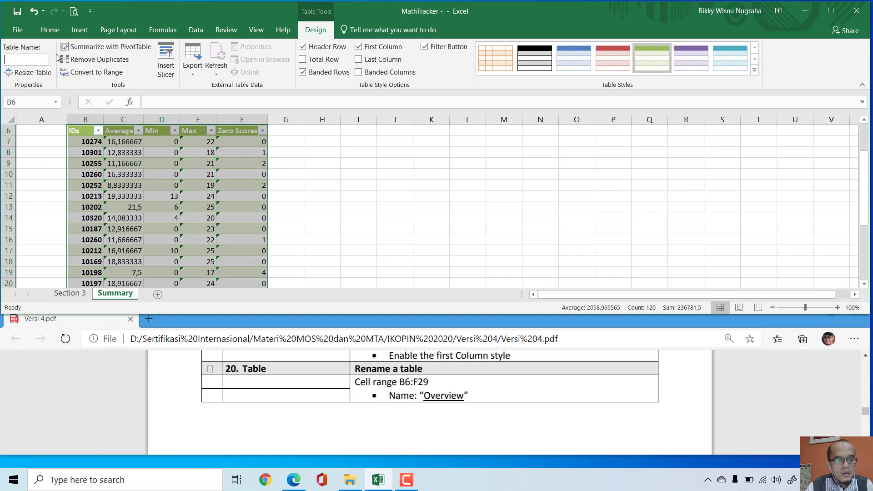
pyautogui.write('Over')
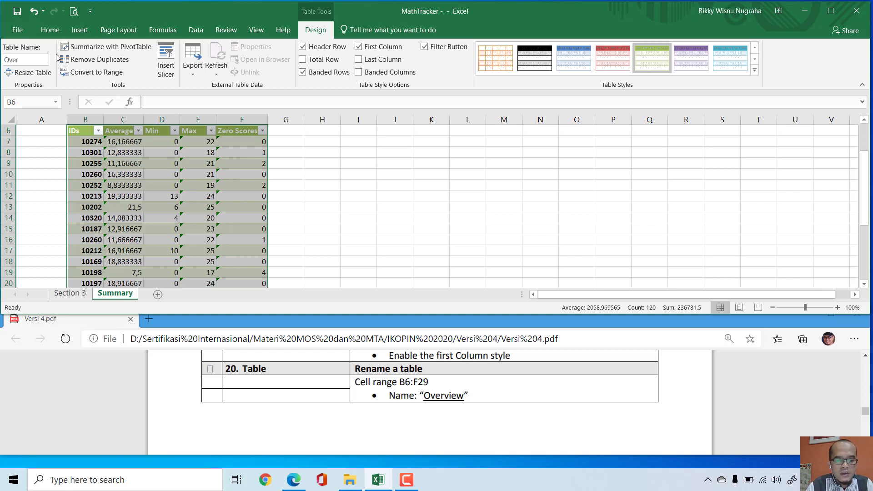
pyautogui.write('vie')
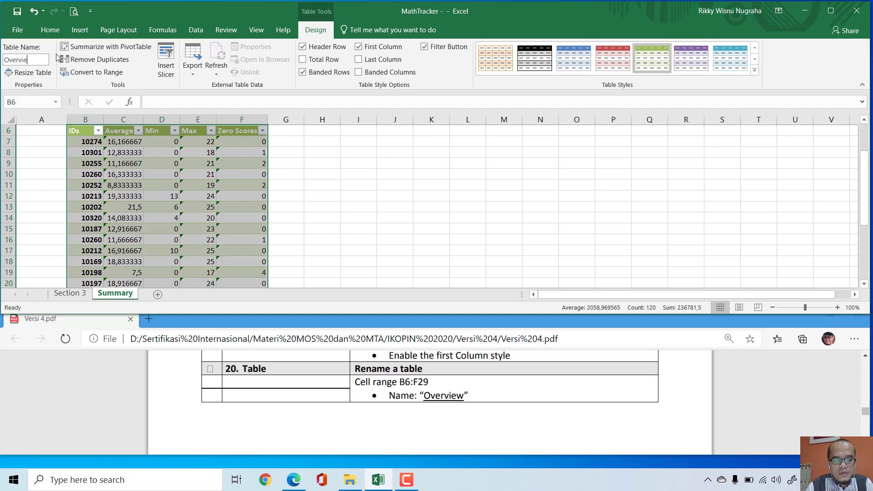
pyautogui.write('w')
pyautogui.press('Return')
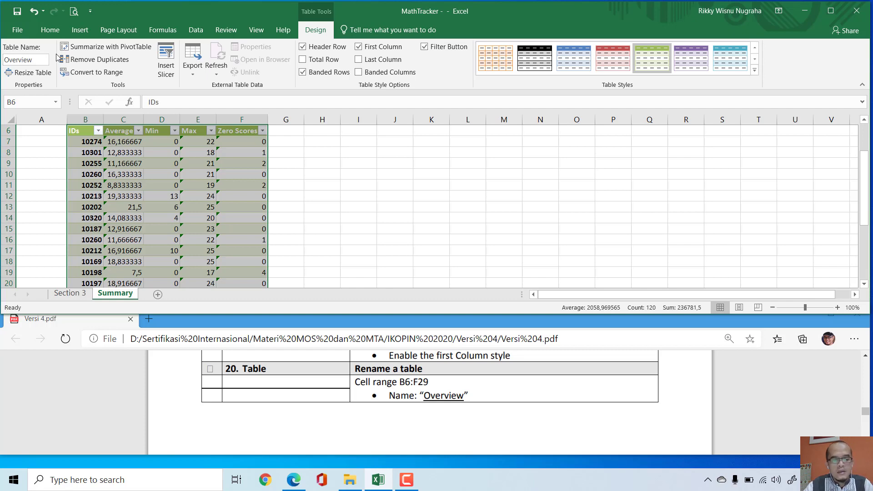
# Step: Mark the box beside Table task 20 in Versi 4.pdf and read the instructions for Sort and Filter task 21
pyautogui.click(210, 369)
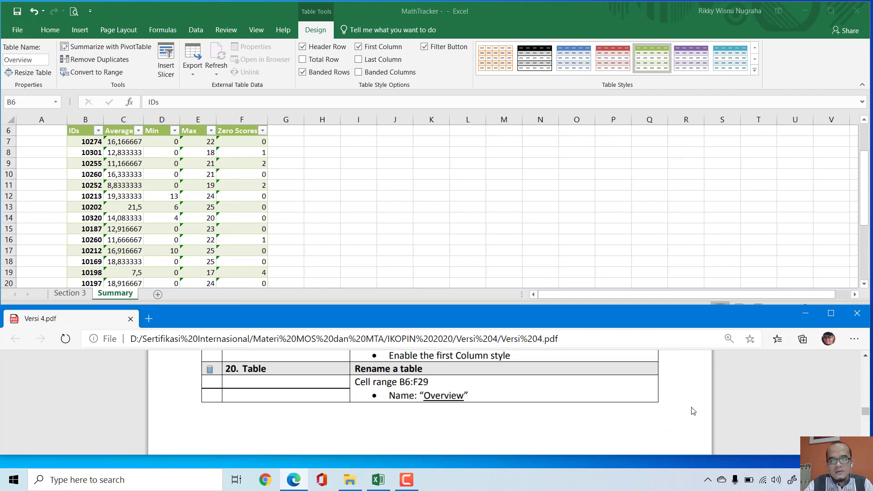
pyautogui.scroll(-3, 688, 396)
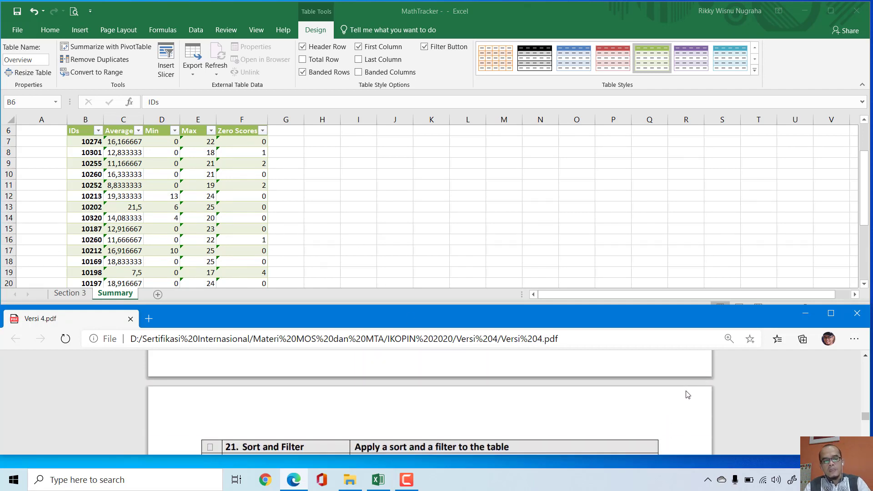
pyautogui.scroll(-2, 687, 395)
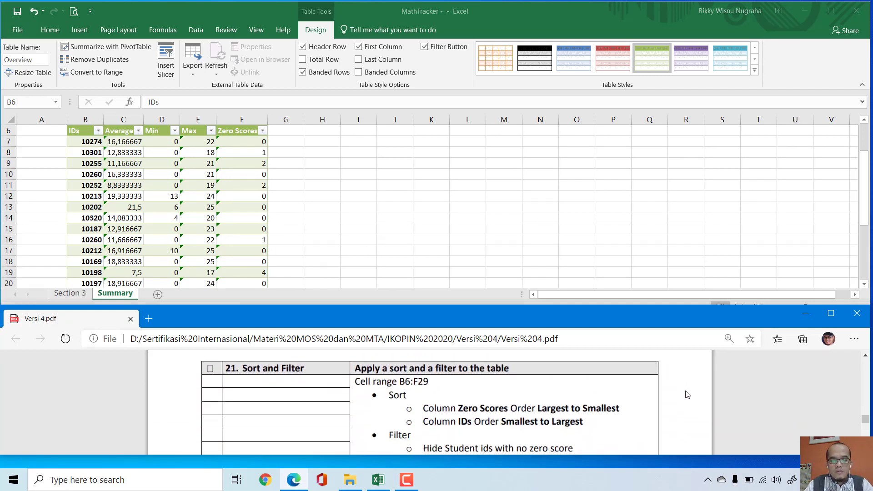
pyautogui.scroll(-1, 688, 395)
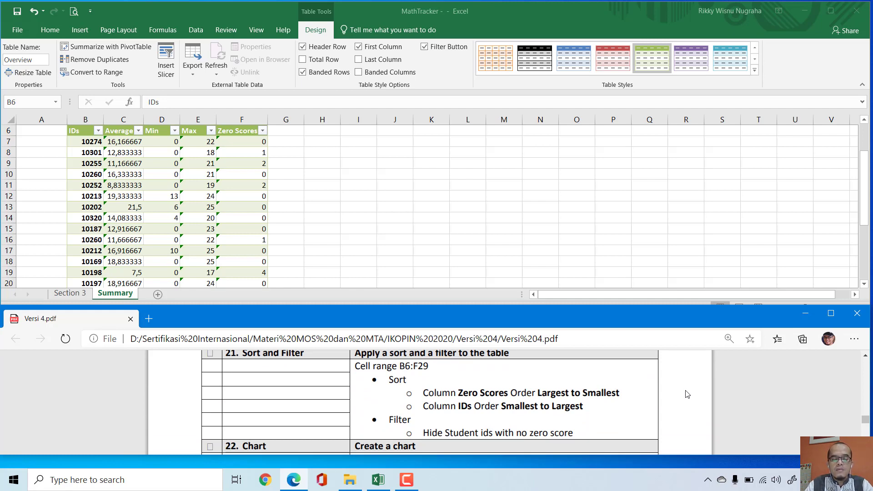
pyautogui.scroll(1, 228, 371)
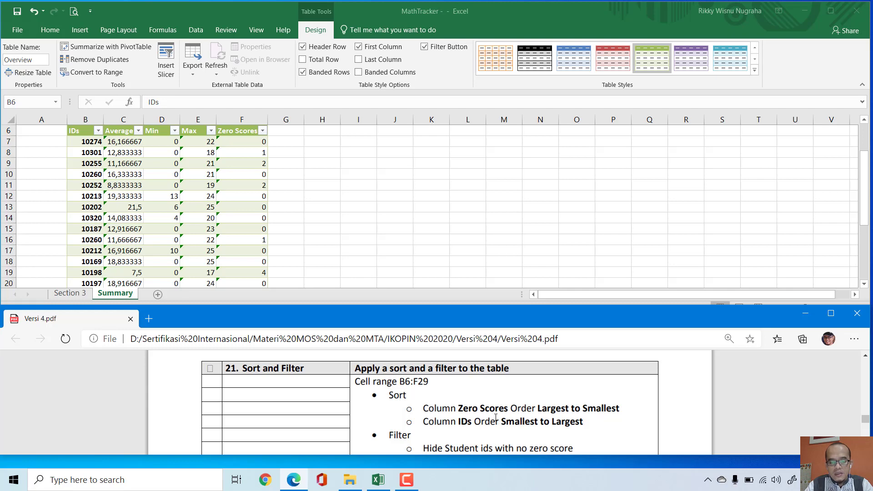
# Step: Select Summary range B6:F29 in the MathTracker workbook and open a custom sort for it
pyautogui.click(385, 175)
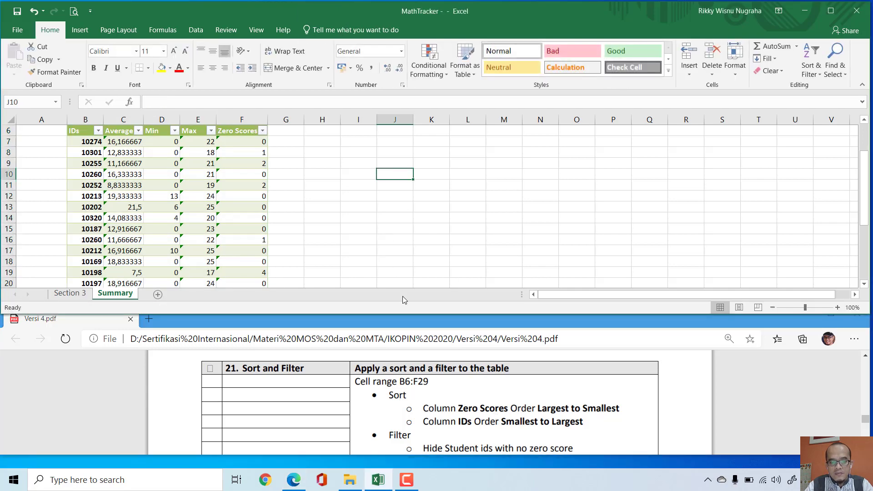
pyautogui.click(35, 102)
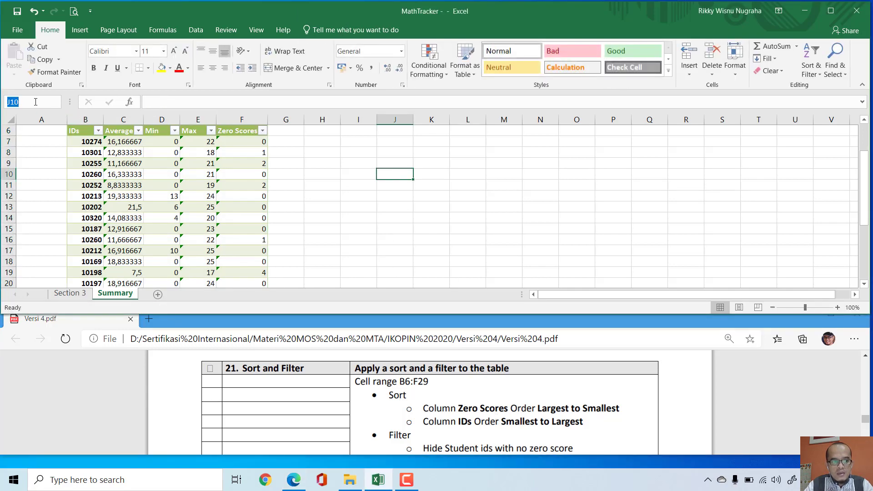
pyautogui.write('b')
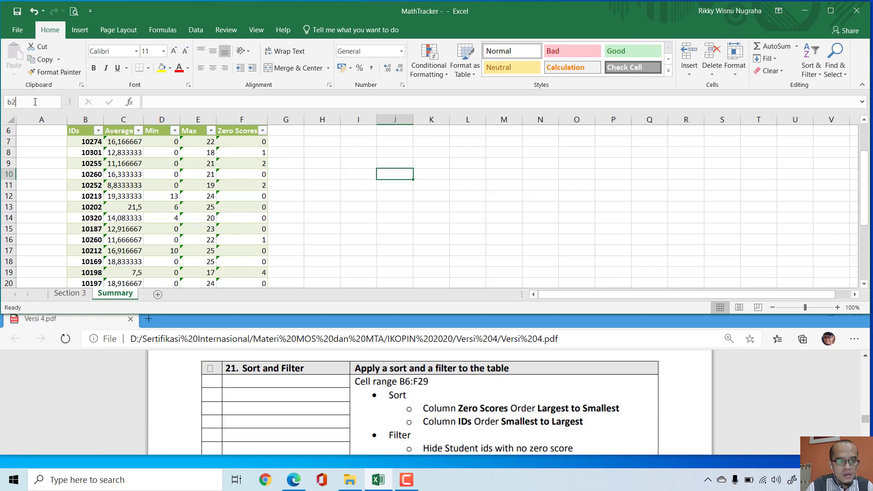
pyautogui.write('6:')
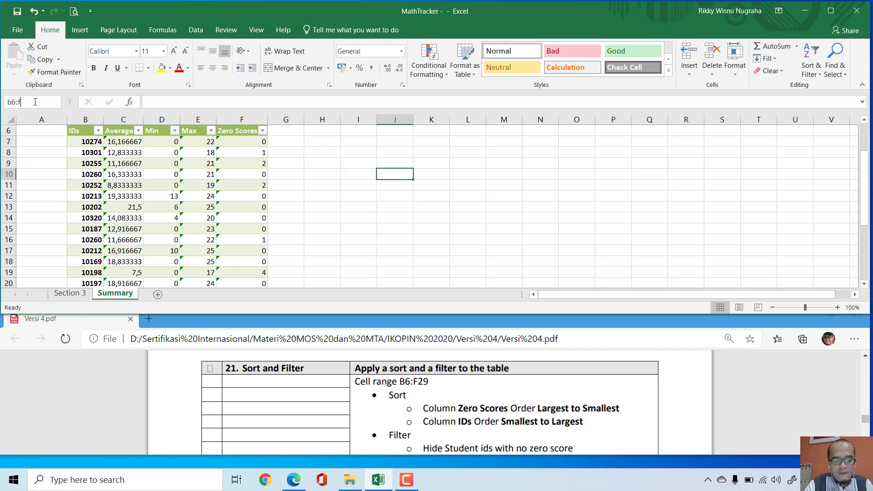
pyautogui.write('f29')
pyautogui.press('Return')
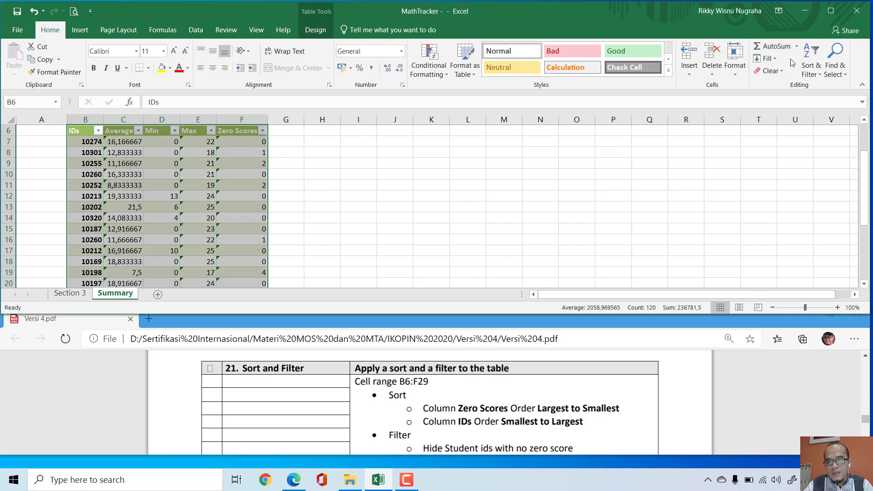
pyautogui.click(820, 74)
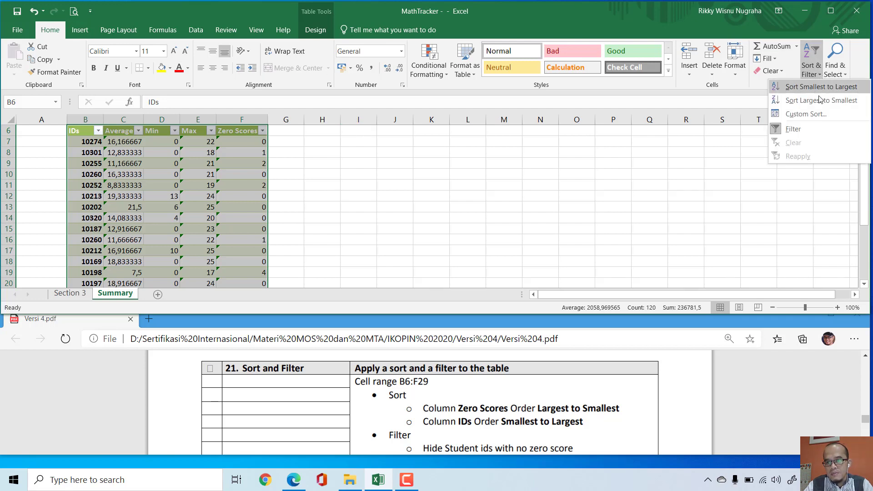
pyautogui.click(822, 114)
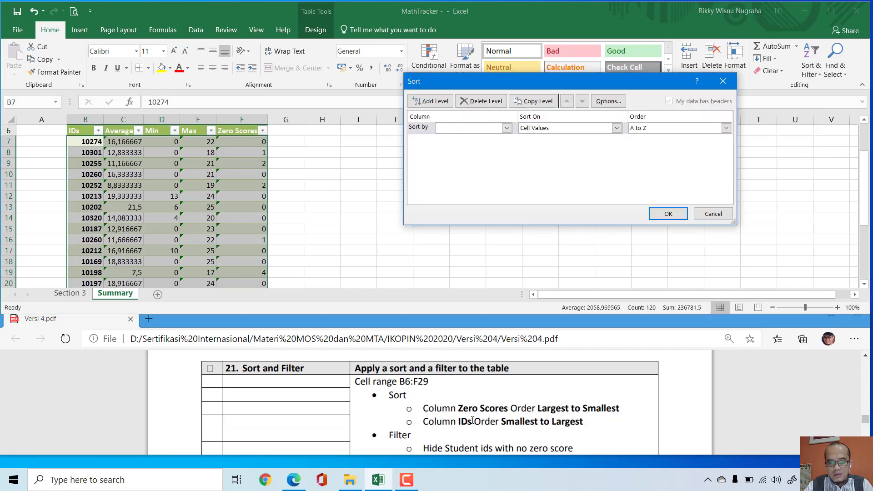
# Step: Set the first sort level to the Zero Scores column in Largest to Smallest order
pyautogui.moveTo(424, 409); pyautogui.dragTo(621, 406)
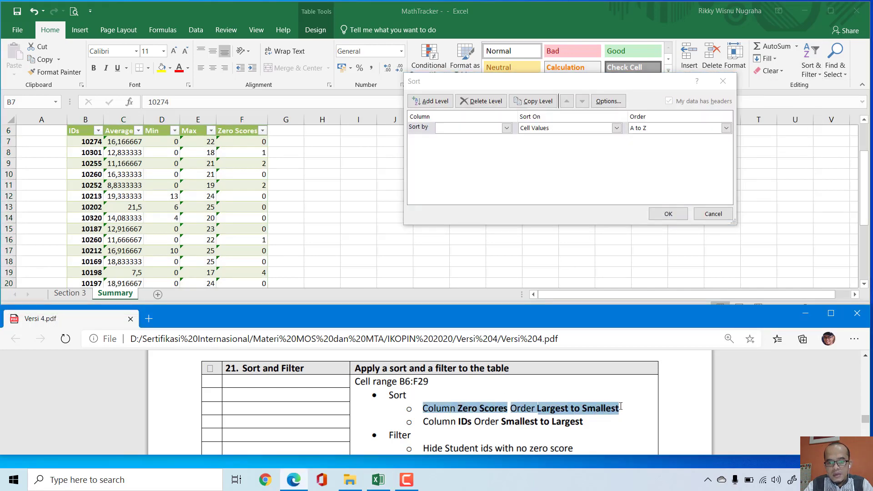
pyautogui.click(483, 156)
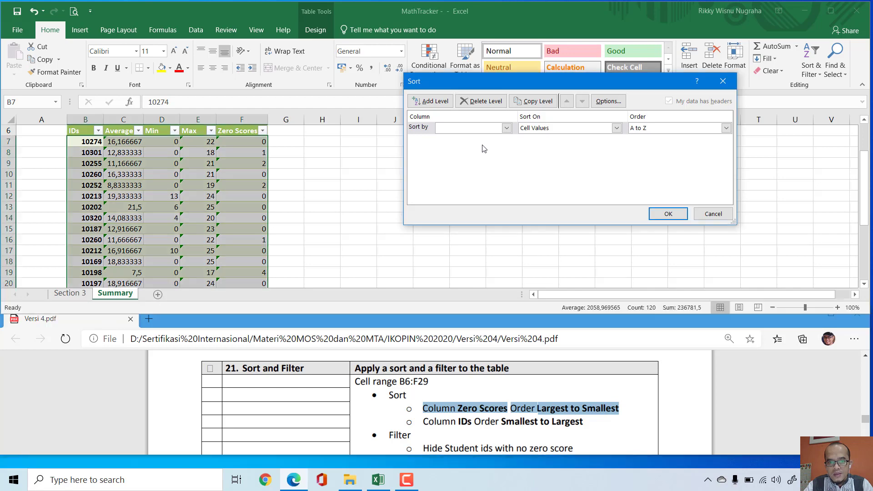
pyautogui.click(506, 128)
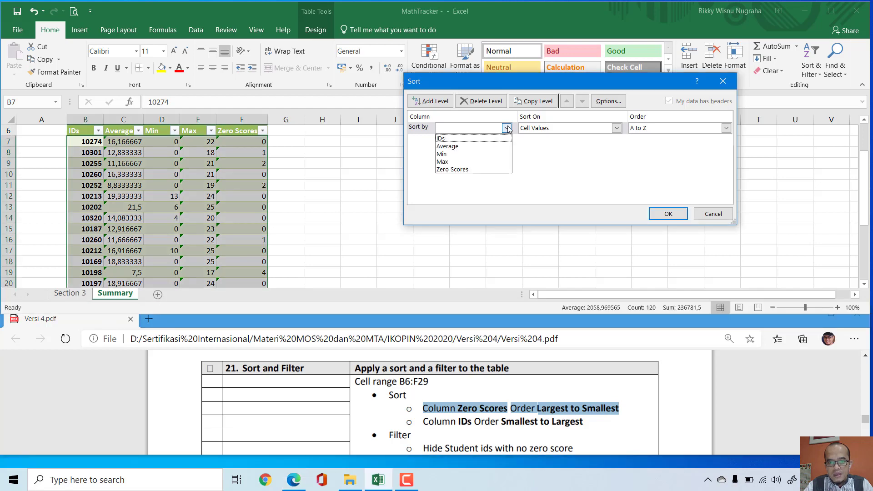
pyautogui.click(468, 170)
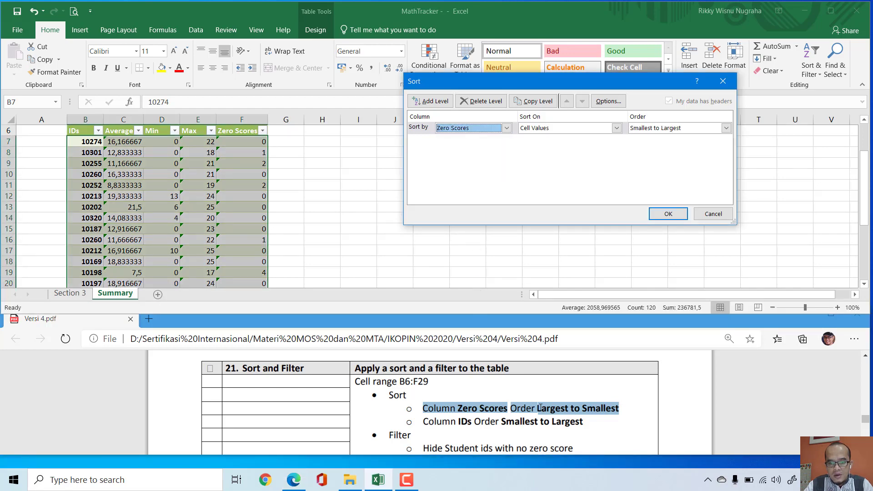
pyautogui.moveTo(540, 407); pyautogui.dragTo(620, 408)
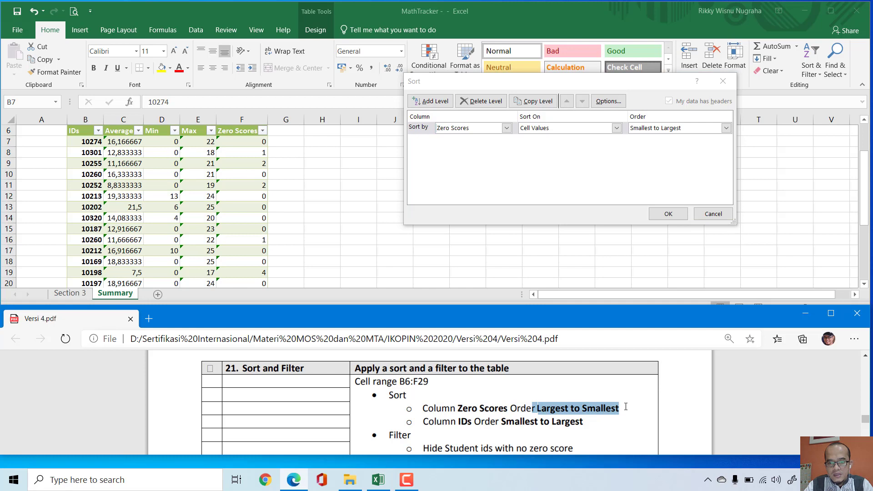
pyautogui.click(726, 130)
pyautogui.click(689, 147)
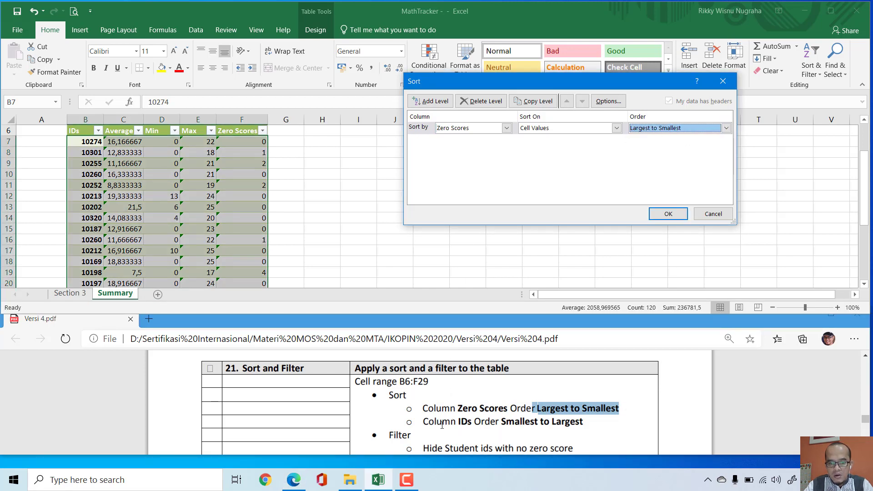
# Step: Add a second sort level on the IDs column, Smallest to Largest, and apply the sort to the table
pyautogui.click(436, 102)
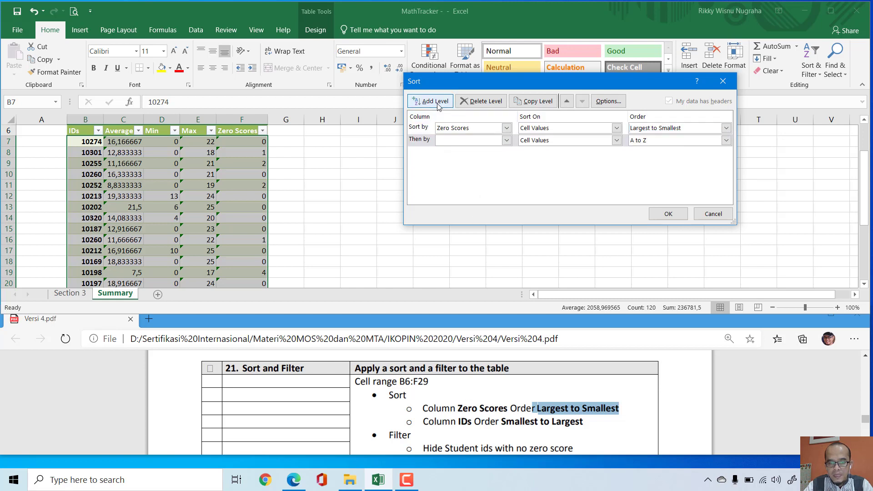
pyautogui.click(506, 140)
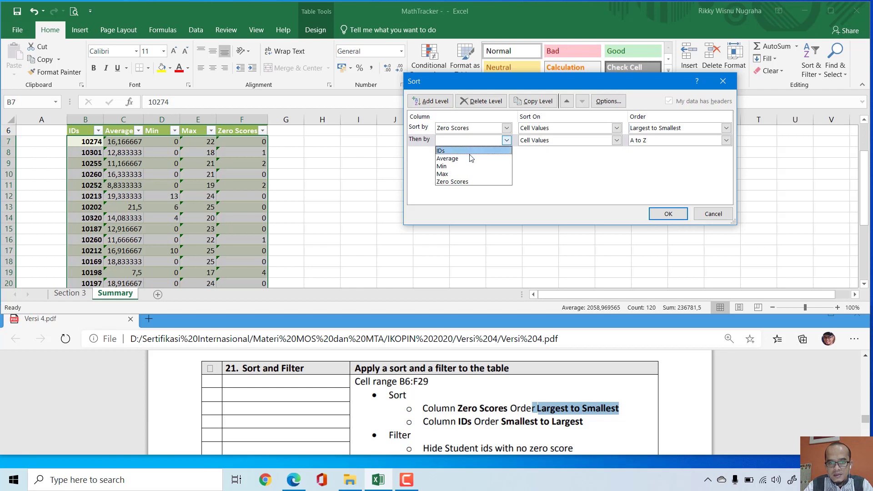
pyautogui.click(473, 151)
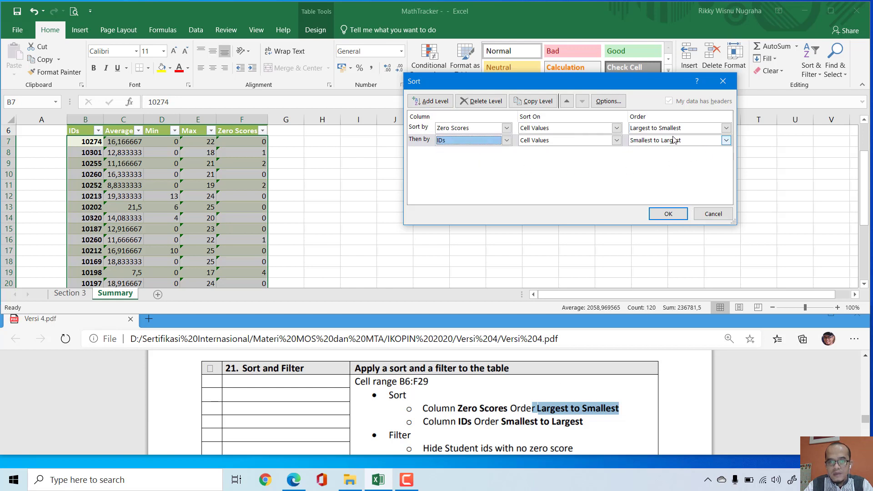
pyautogui.click(436, 102)
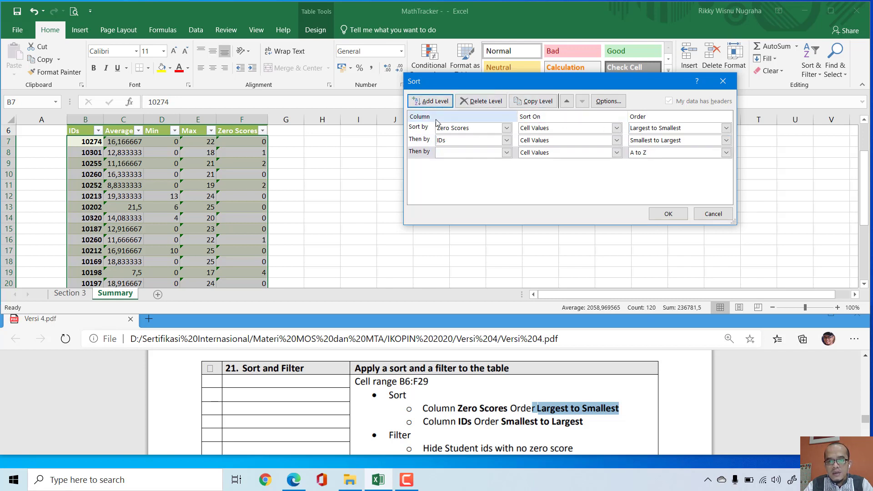
pyautogui.click(481, 101)
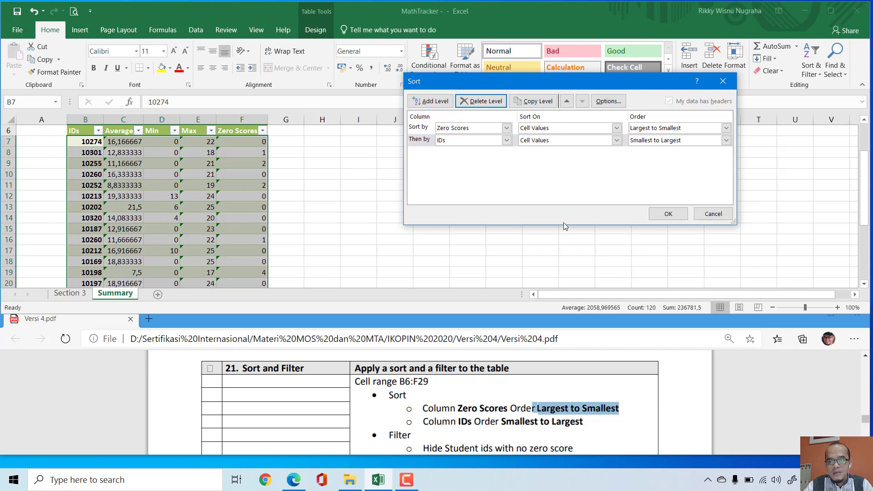
pyautogui.click(668, 214)
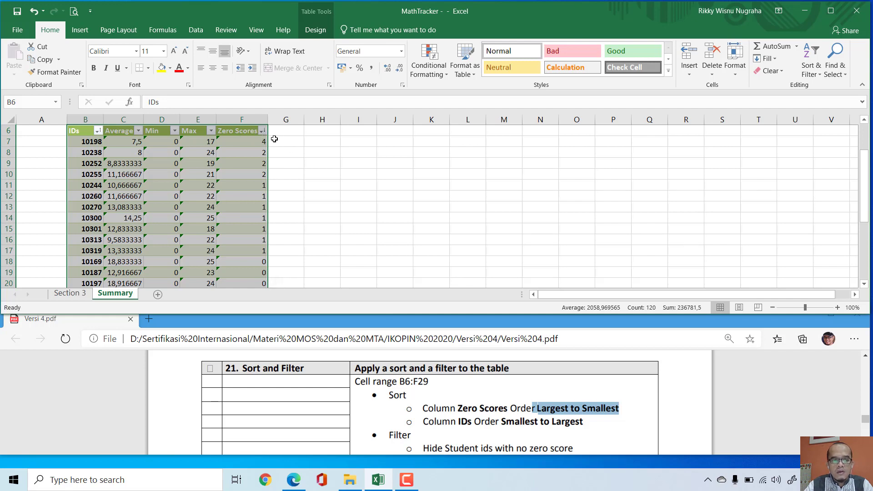
# Step: Filter the Zero Scores column to hide the rows with the value 0
pyautogui.click(262, 131)
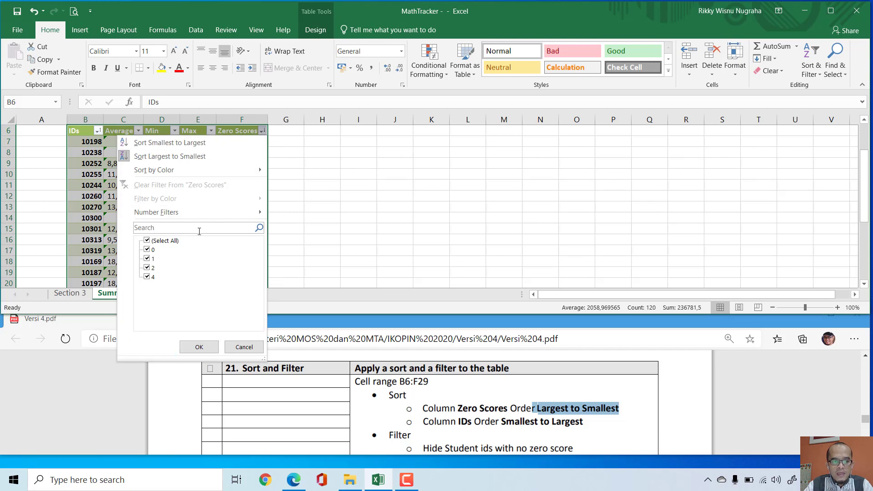
pyautogui.click(147, 249)
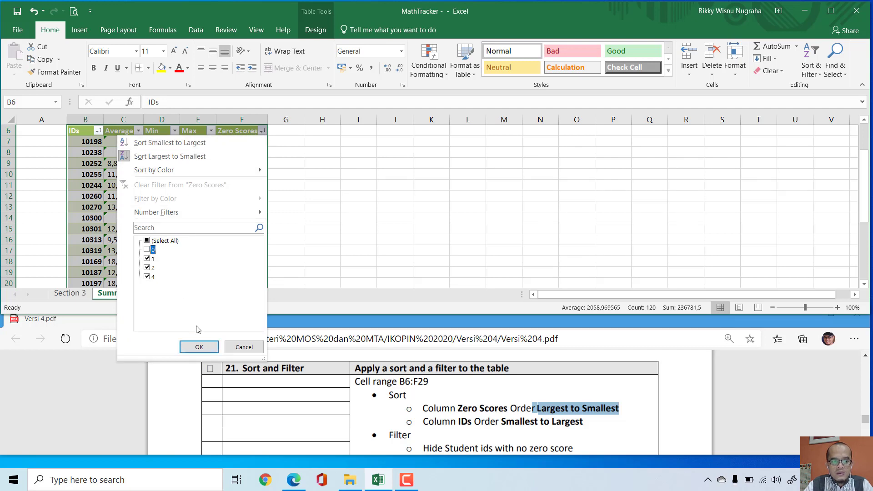
pyautogui.click(199, 348)
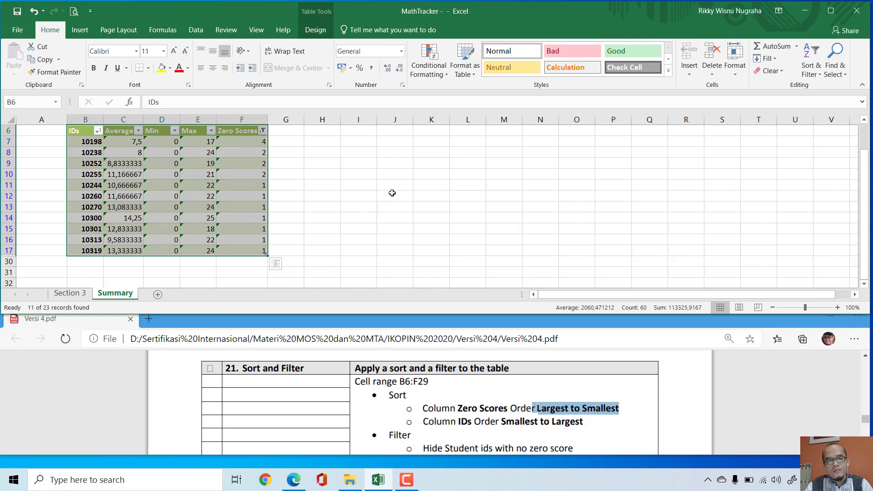
# Step: Mark the box beside Sort and Filter task 21 in Versi 4.pdf and bring up Chart task 22
pyautogui.click(210, 369)
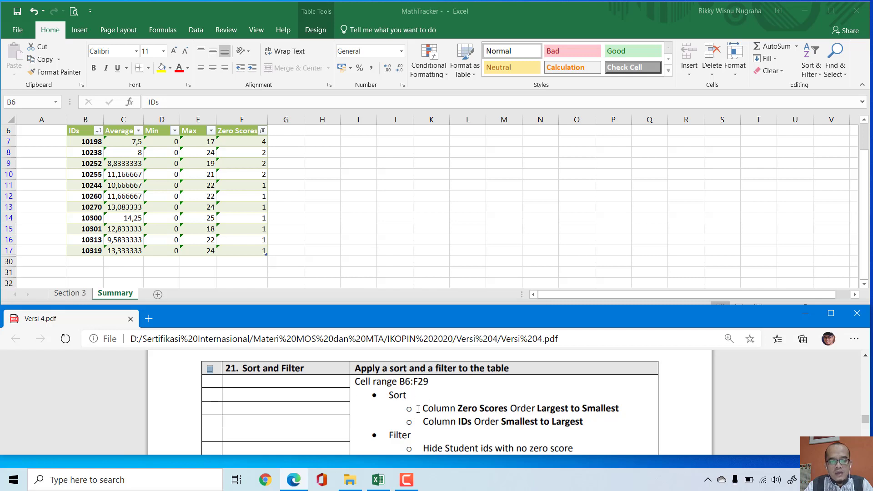
pyautogui.moveTo(418, 409); pyautogui.dragTo(640, 408)
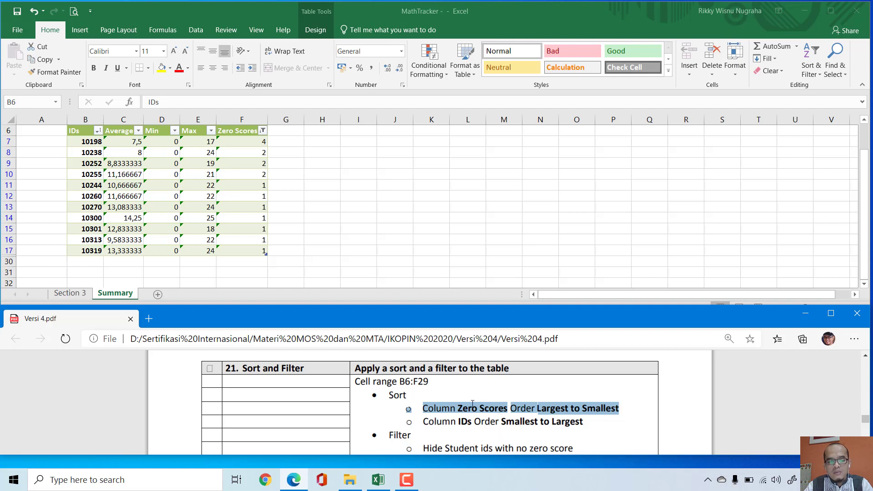
pyautogui.scroll(-3, 502, 404)
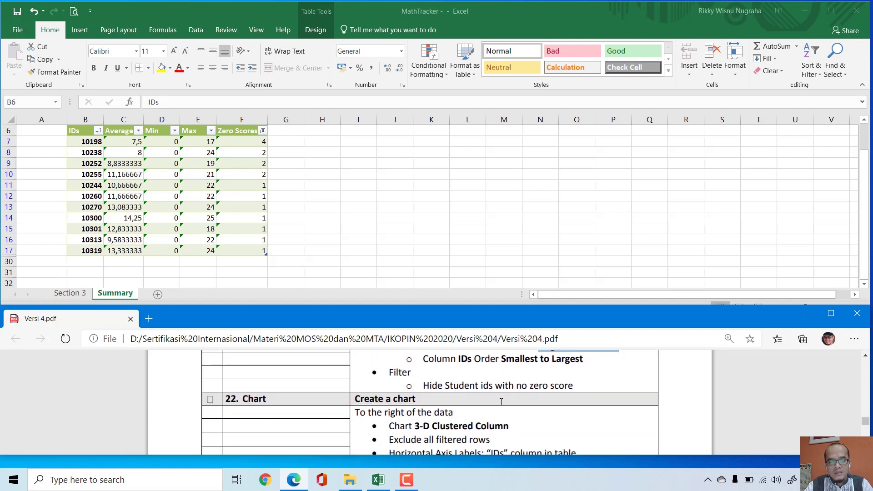
pyautogui.click(374, 189)
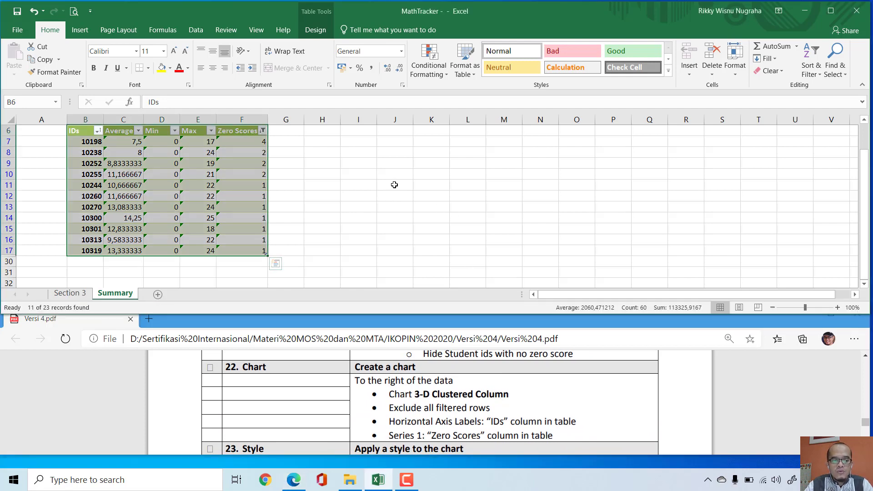
pyautogui.scroll(-1, 410, 373)
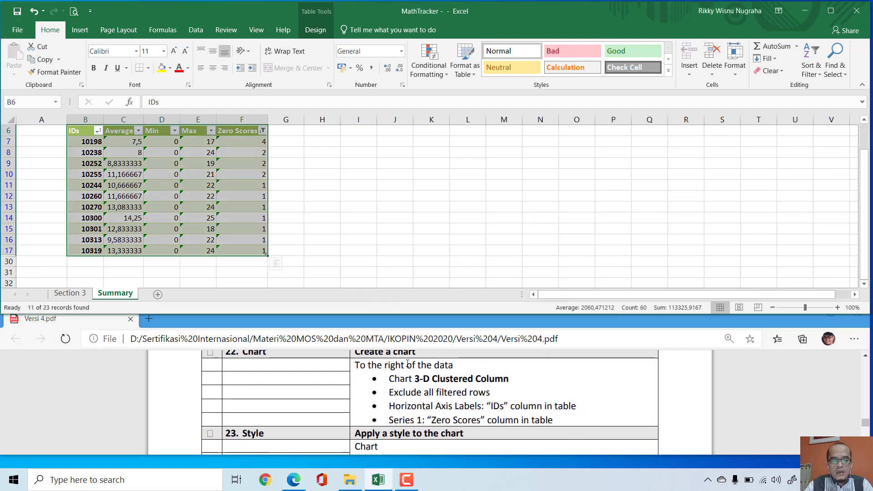
pyautogui.scroll(1, 411, 377)
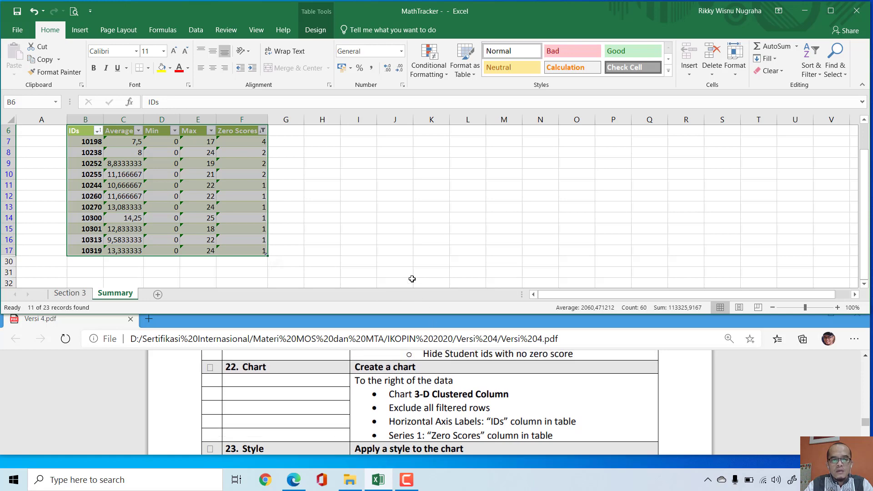
# Step: Check the placement and filtered-row requirements of Chart task 22 and select cell I6 on the Summary sheet
pyautogui.click(403, 190)
pyautogui.scroll(2, 404, 192)
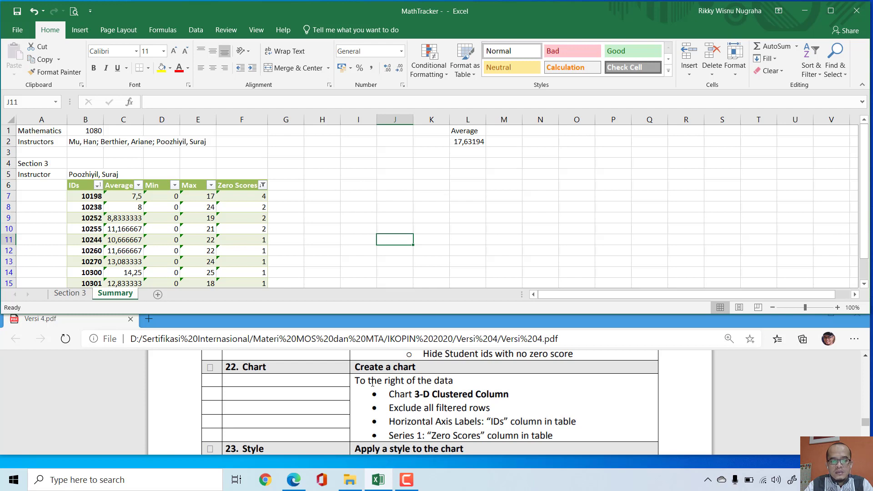
pyautogui.moveTo(360, 381); pyautogui.dragTo(462, 379)
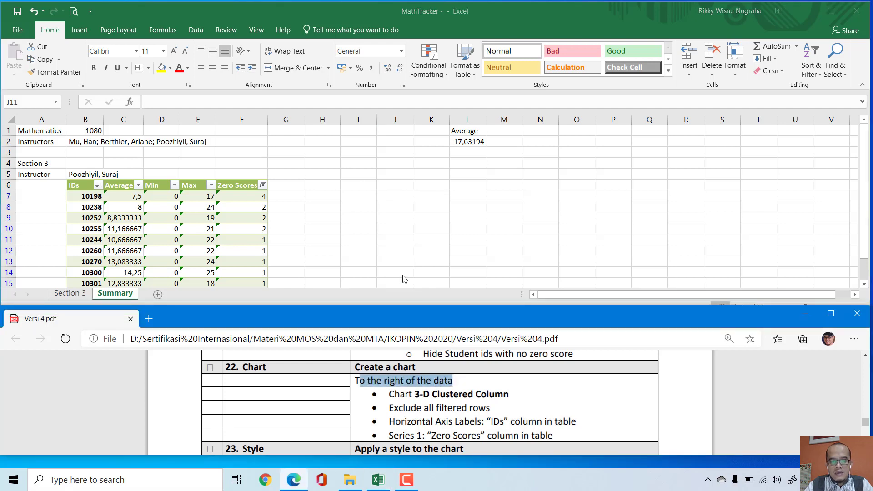
pyautogui.click(360, 185)
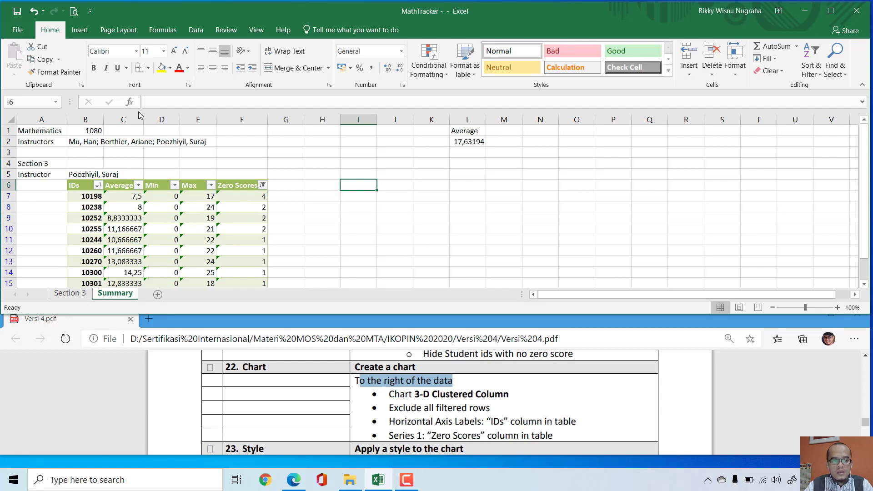
pyautogui.moveTo(395, 408); pyautogui.dragTo(488, 406)
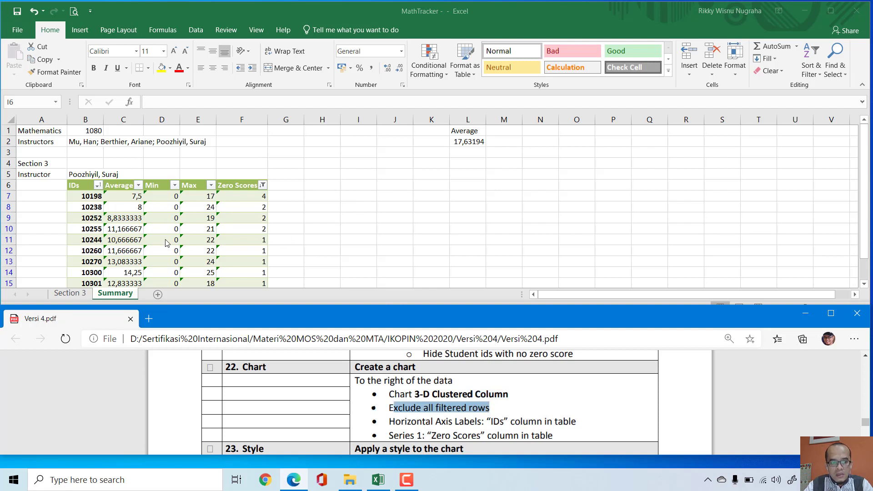
pyautogui.click(342, 186)
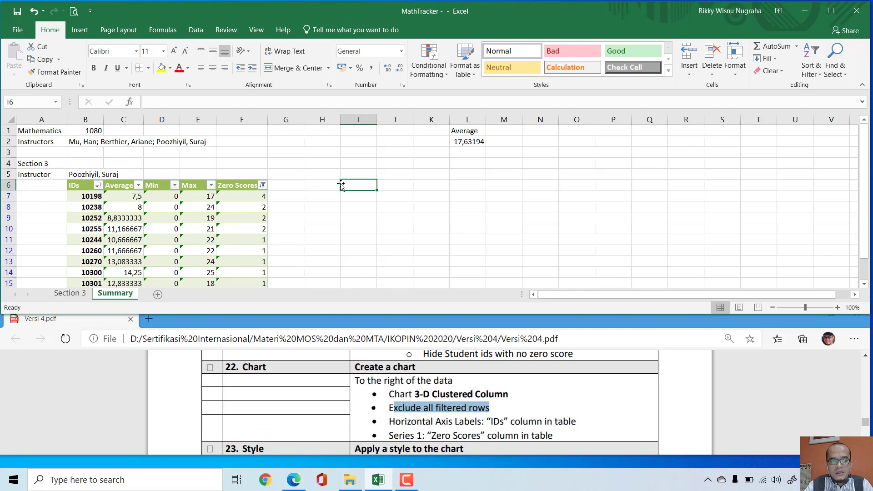
# Step: Insert an empty 3-D Clustered Column chart and place it beside the table with its corner at cell I6
pyautogui.click(81, 32)
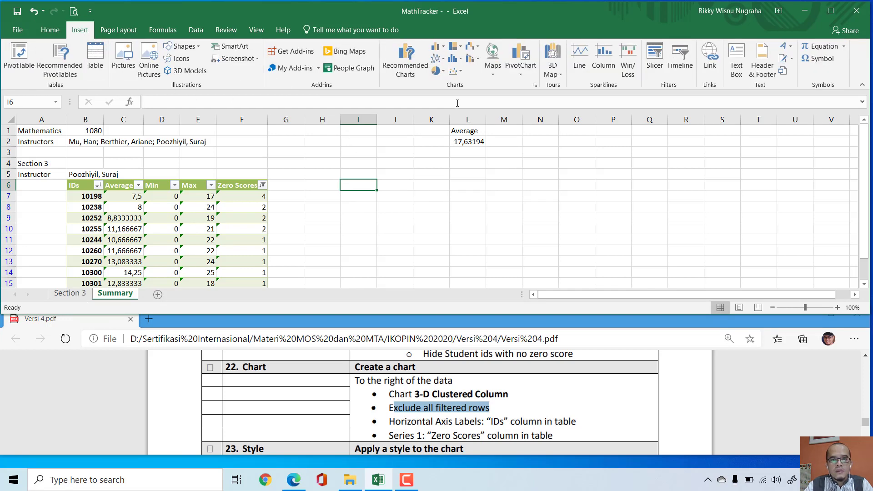
pyautogui.click(445, 49)
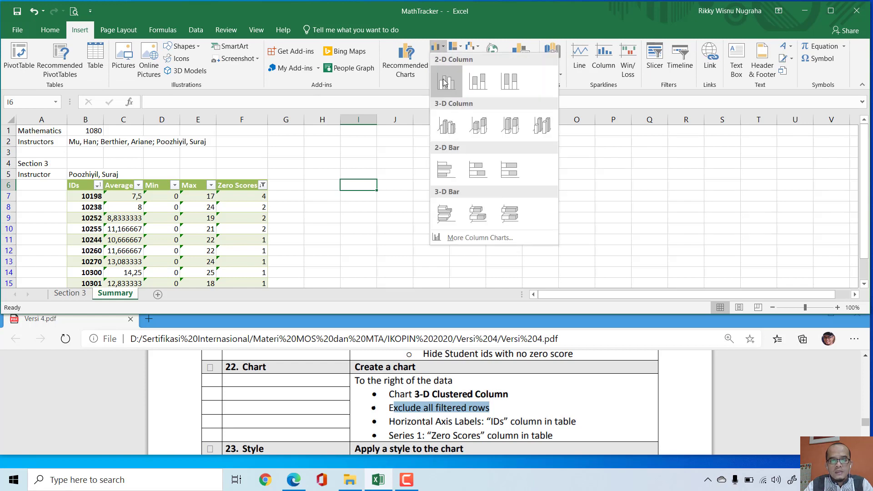
pyautogui.click(447, 128)
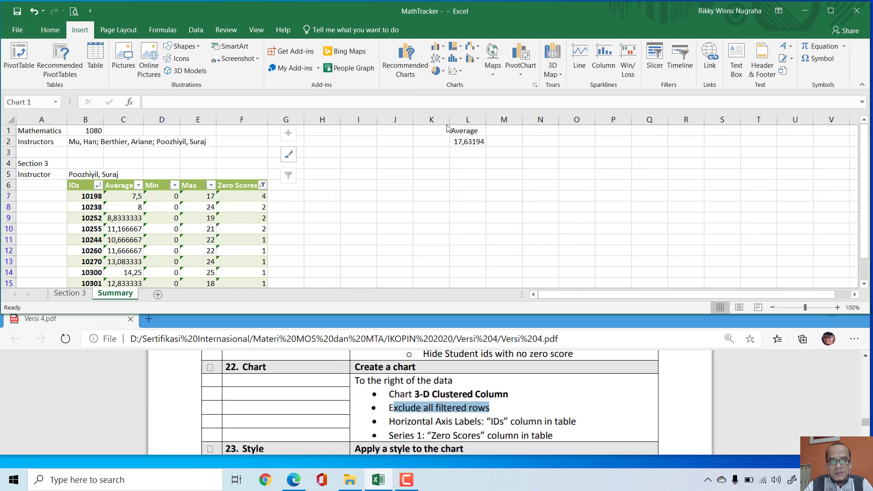
pyautogui.moveTo(455, 182); pyautogui.dragTo(493, 232)
# Step: Open the empty chart's data source settings and check task 22's requirements for the horizontal axis labels and Series 1
pyautogui.scroll(-1, 644, 221)
pyautogui.scroll(-1, 644, 220)
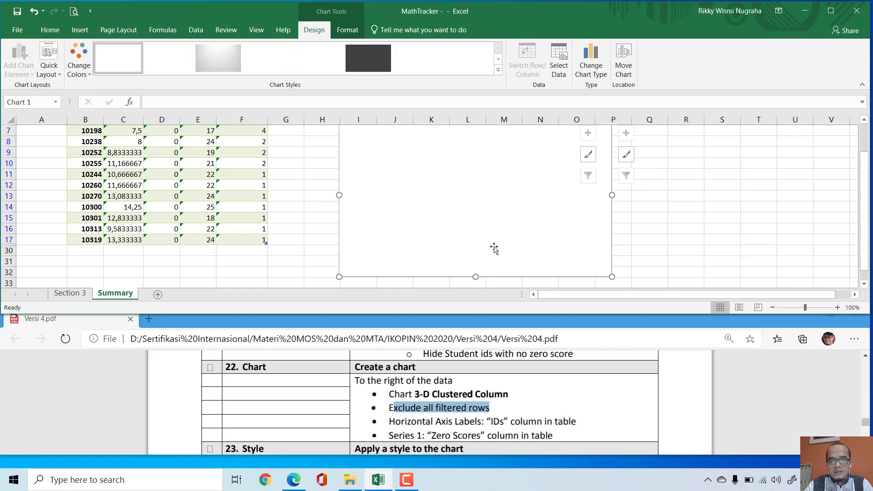
pyautogui.click(563, 71)
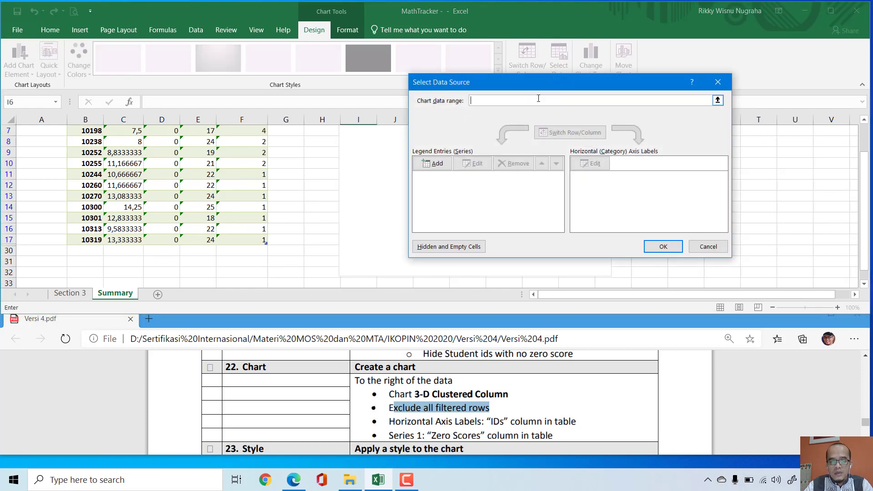
pyautogui.moveTo(538, 90); pyautogui.dragTo(584, 91)
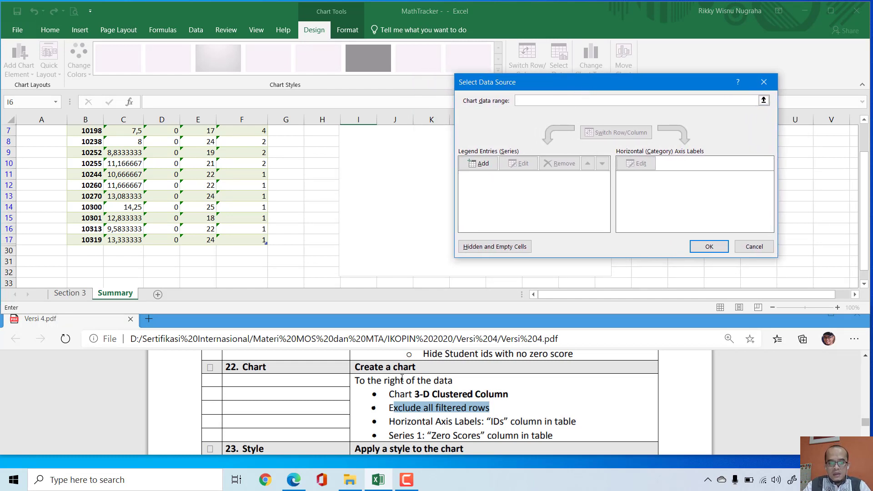
pyautogui.moveTo(389, 421); pyautogui.dragTo(477, 424)
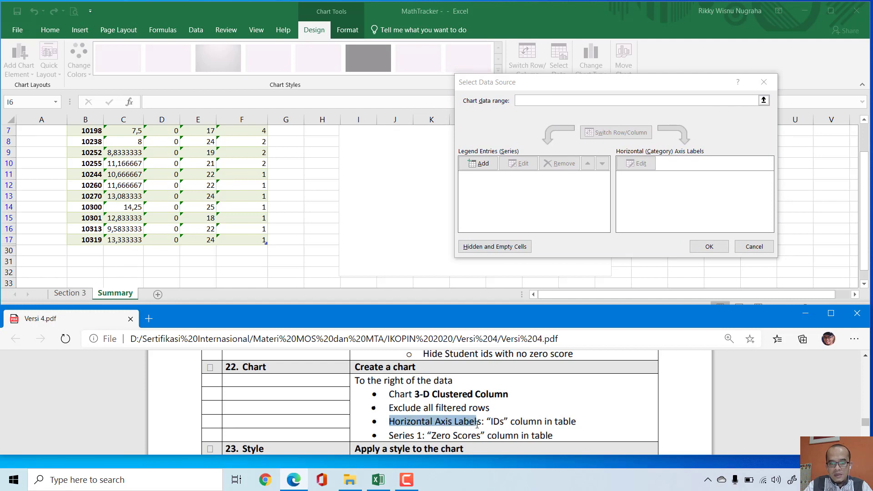
pyautogui.click(618, 155)
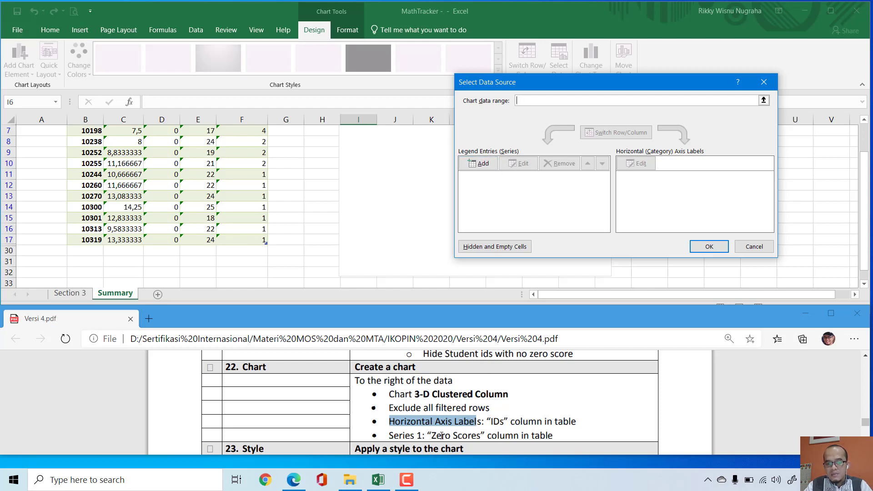
pyautogui.moveTo(390, 437); pyautogui.dragTo(419, 436)
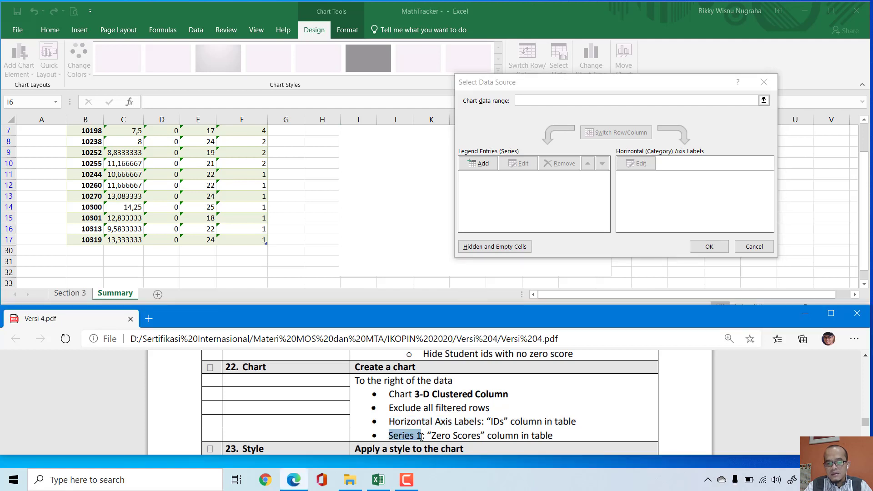
# Step: Add a data series to the chart with its name from cell F6 and its values from F7:F17 on the Summary sheet
pyautogui.click(481, 169)
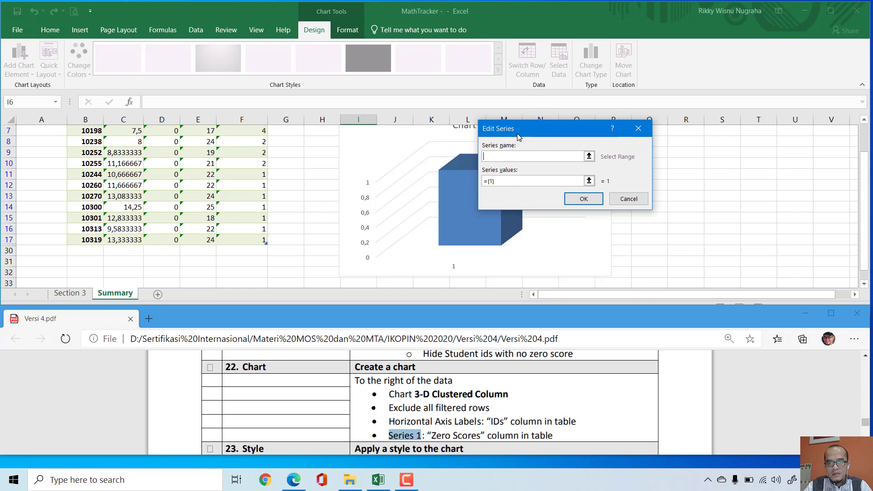
pyautogui.moveTo(518, 137)
pyautogui.mouseDown()
pyautogui.moveTo(527, 136)
pyautogui.moveTo(514, 125)
pyautogui.mouseUp()
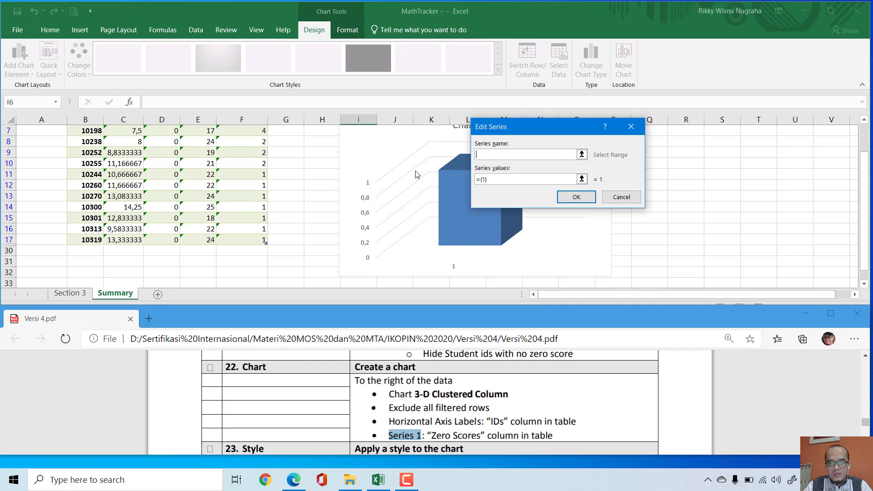
pyautogui.scroll(2, 259, 200)
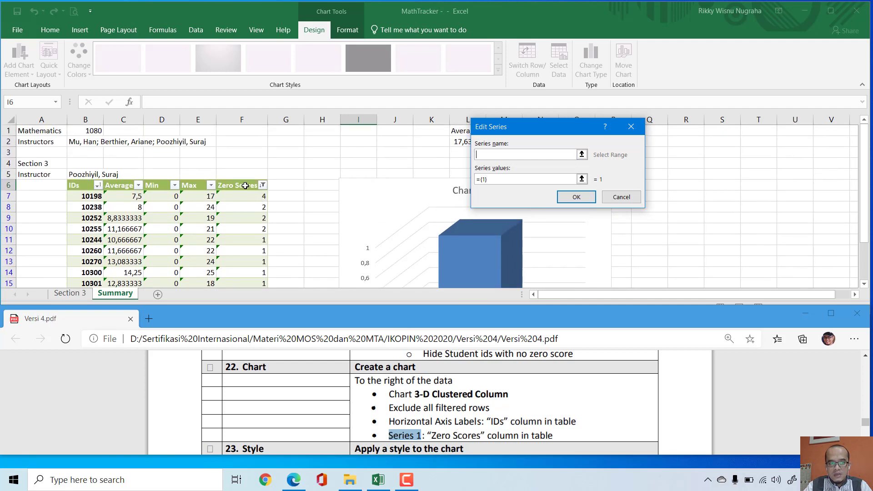
pyautogui.click(245, 186)
pyautogui.click(510, 180)
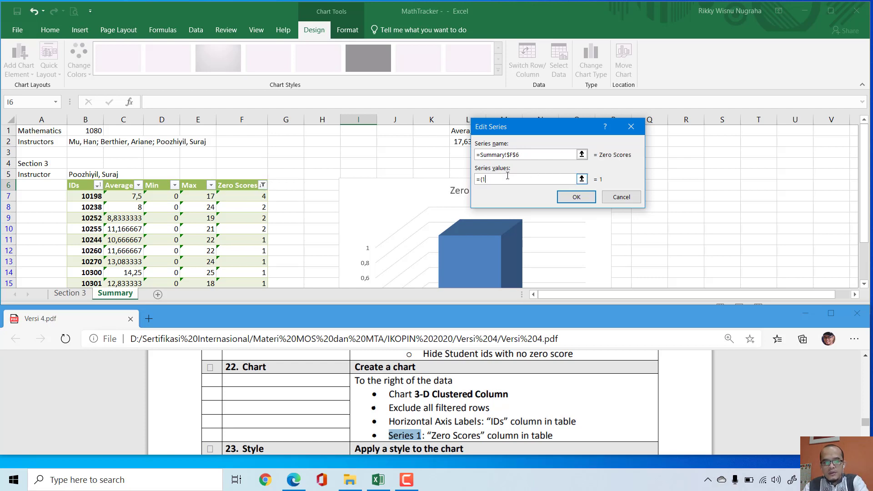
pyautogui.moveTo(250, 197); pyautogui.dragTo(257, 270)
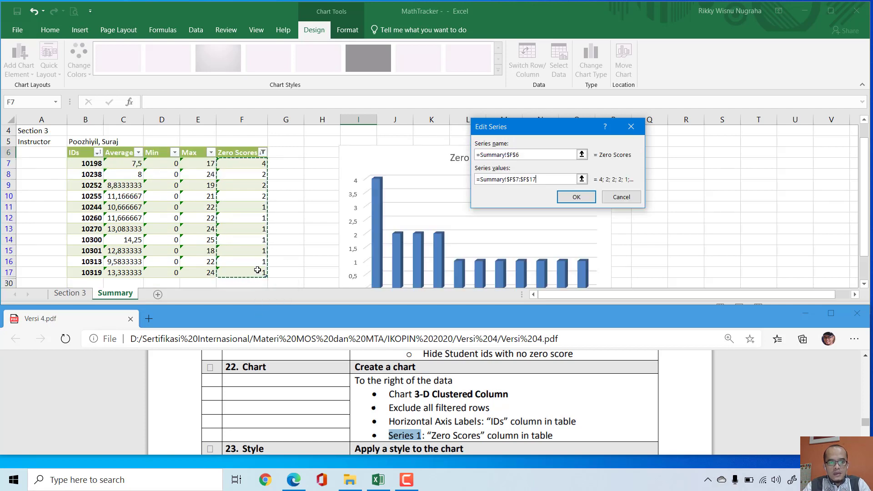
pyautogui.click(576, 196)
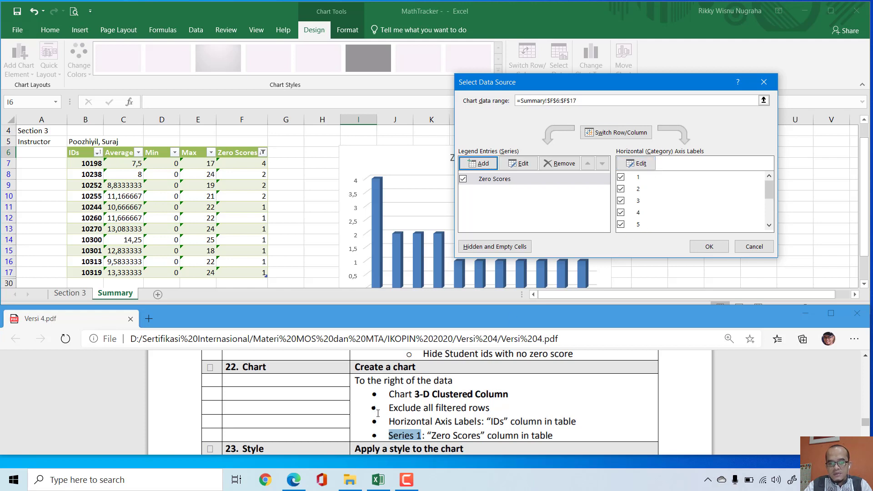
# Step: Set the chart's horizontal axis labels to the IDs in B7:B17 and apply the data source
pyautogui.moveTo(392, 424); pyautogui.dragTo(560, 421)
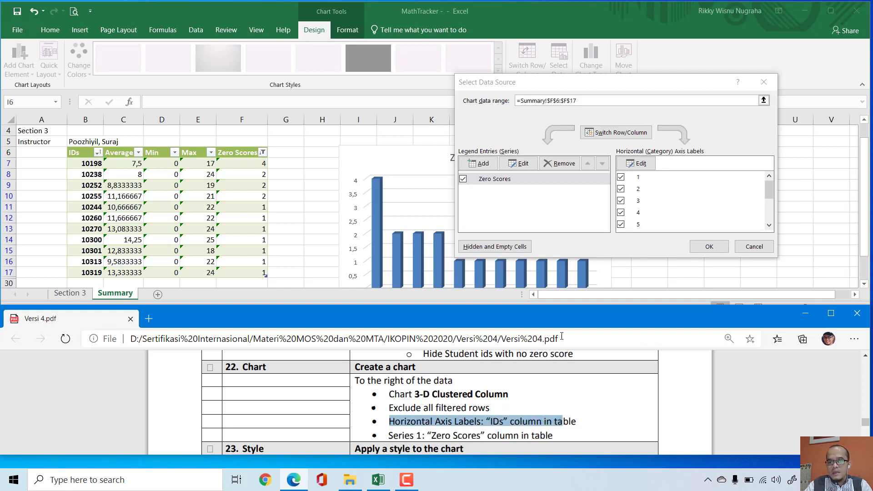
pyautogui.click(650, 163)
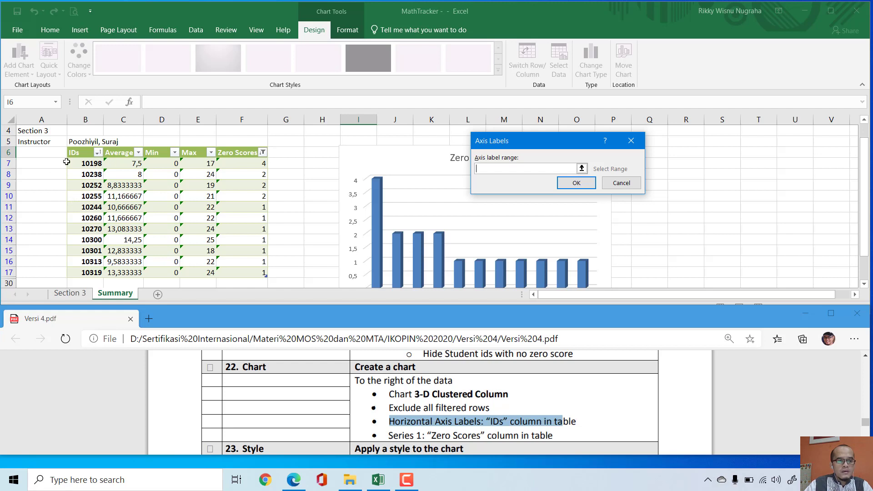
pyautogui.click(91, 161)
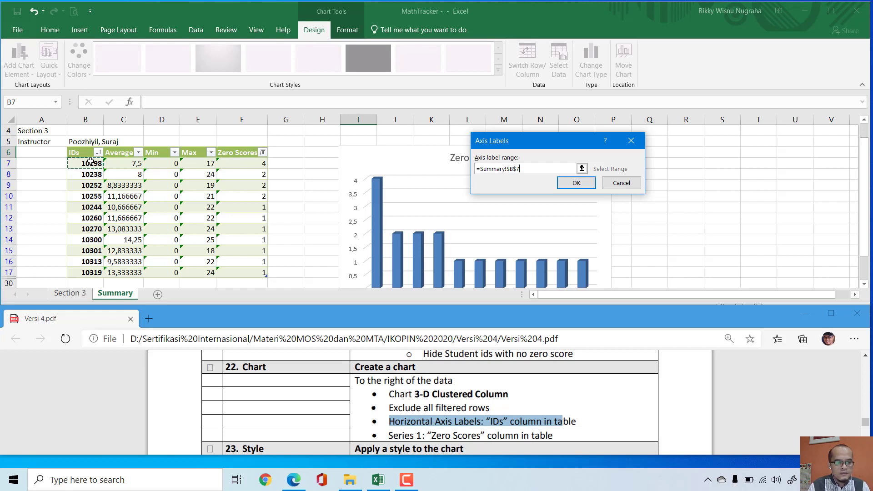
pyautogui.moveTo(90, 162); pyautogui.dragTo(91, 271)
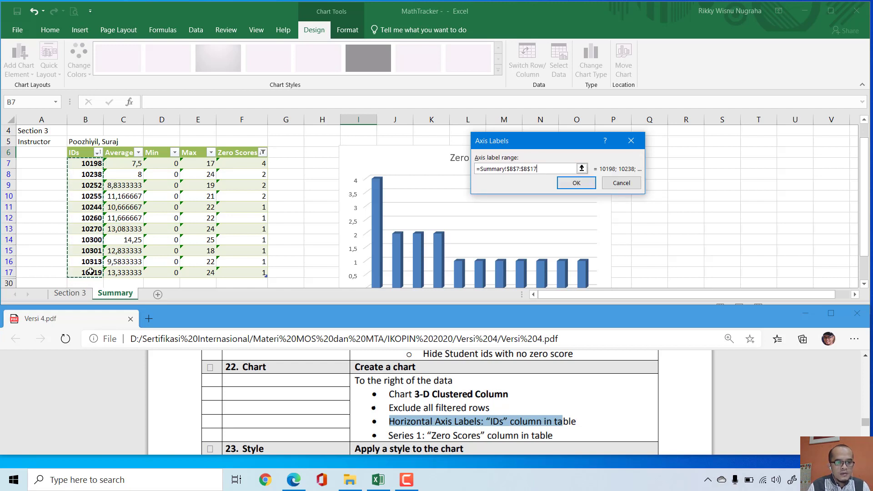
pyautogui.click(581, 184)
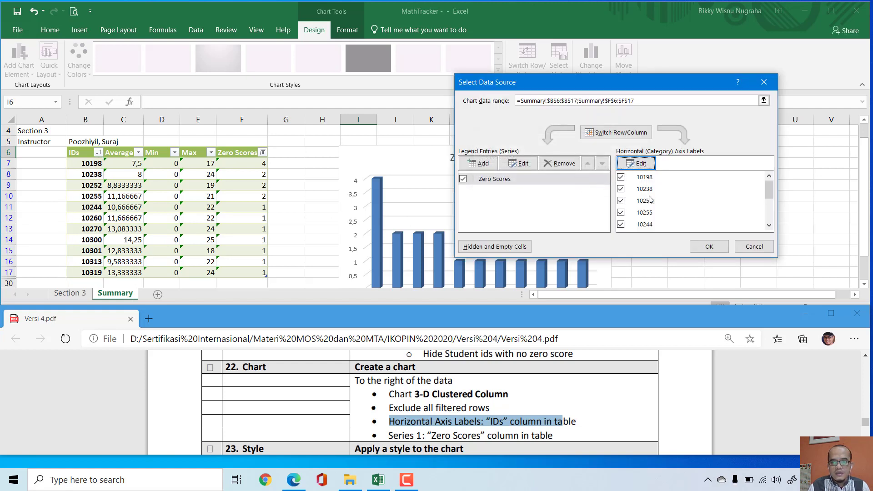
pyautogui.click(708, 247)
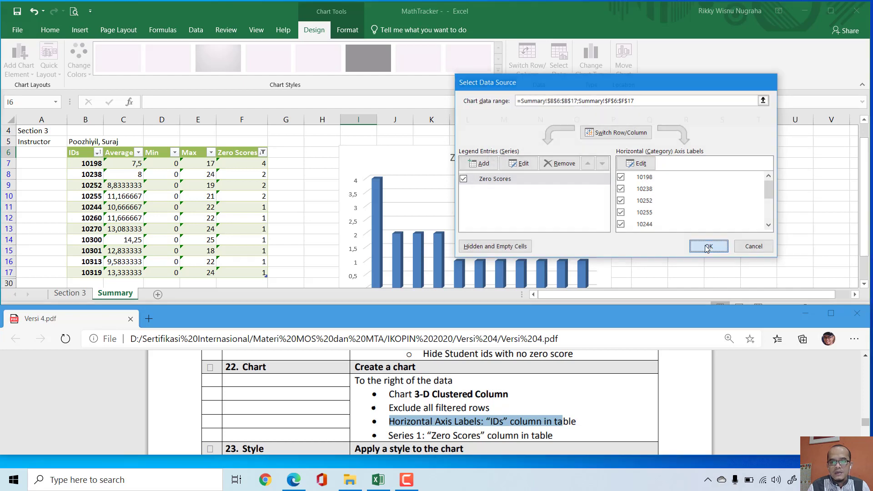
# Step: Check the chart's axis labels and mark the box beside Chart task 22 in Versi 4.pdf
pyautogui.click(866, 232)
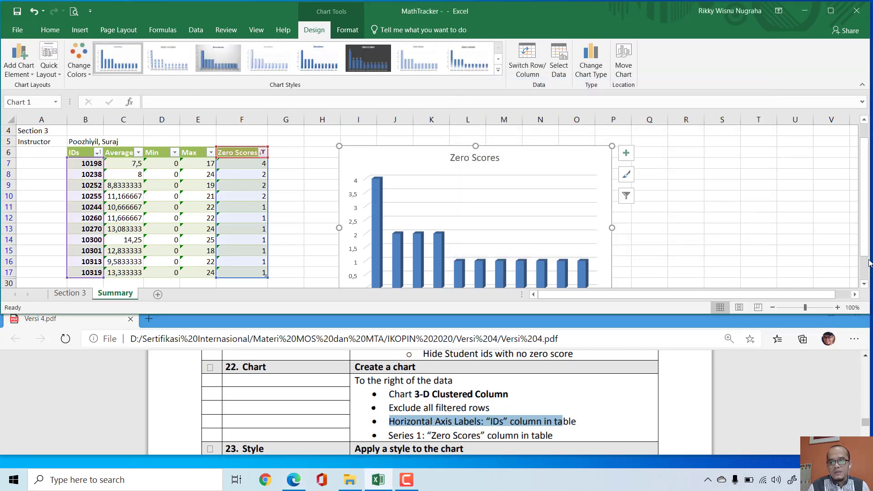
pyautogui.moveTo(867, 255); pyautogui.dragTo(866, 278)
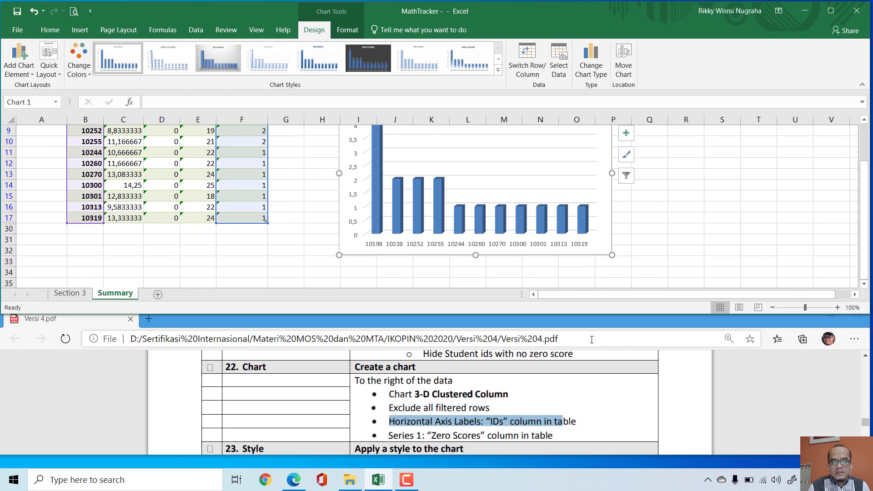
pyautogui.click(210, 367)
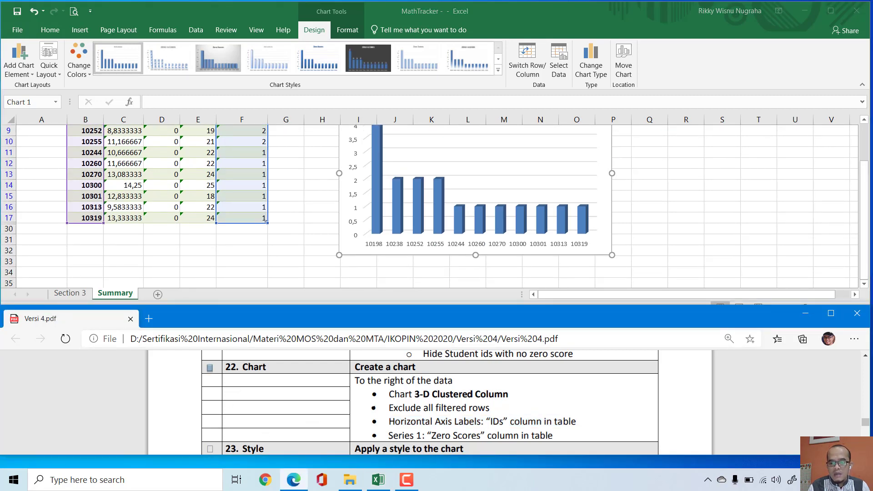
# Step: Apply chart Style 7 as required by task 23 and change the chart title to "All Zero Scores"
pyautogui.scroll(-2, 430, 403)
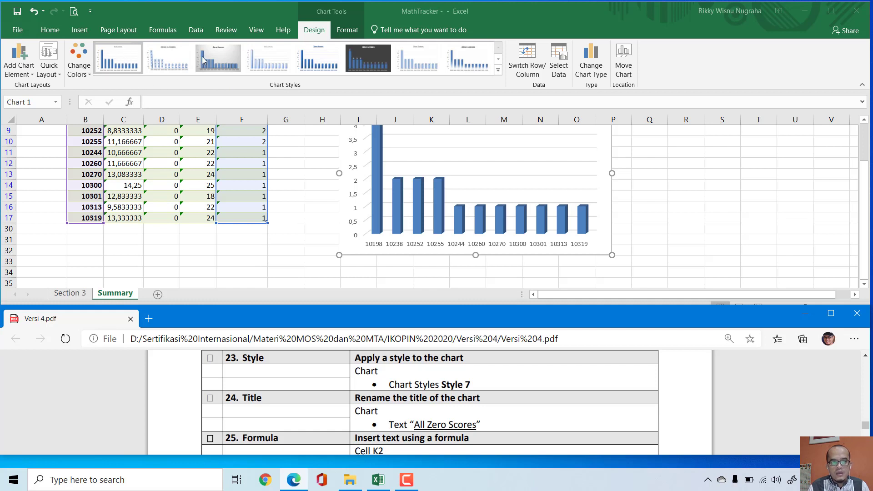
pyautogui.click(429, 57)
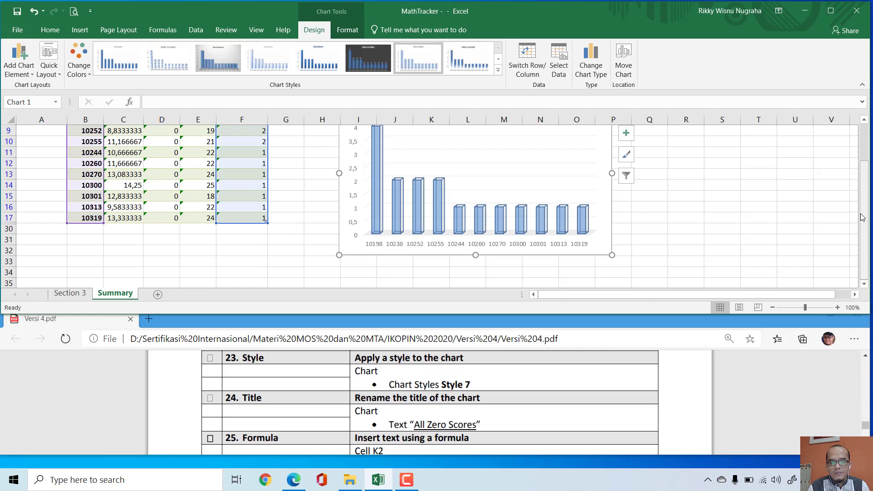
pyautogui.moveTo(863, 217); pyautogui.dragTo(863, 180)
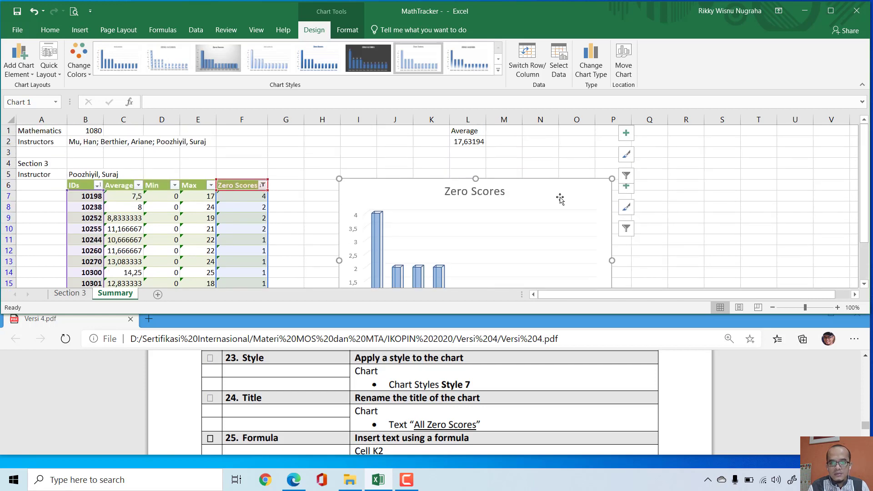
pyautogui.click(443, 191)
pyautogui.doubleClick(442, 191)
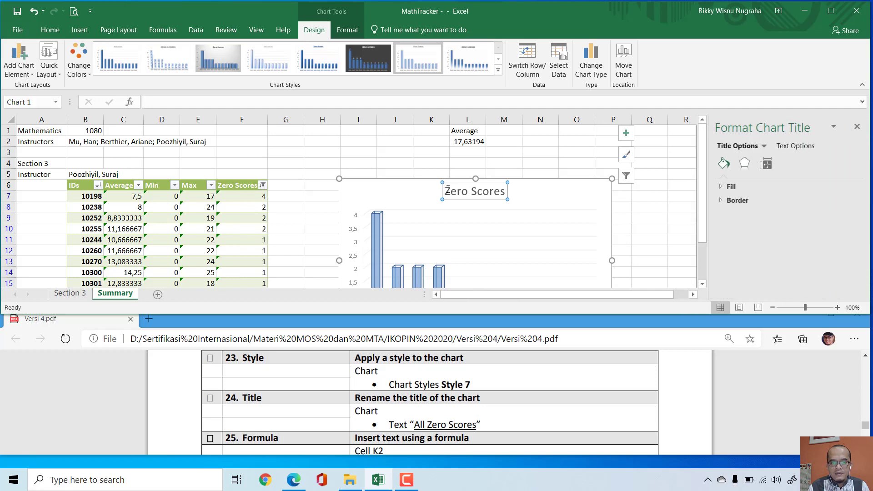
pyautogui.write('All')
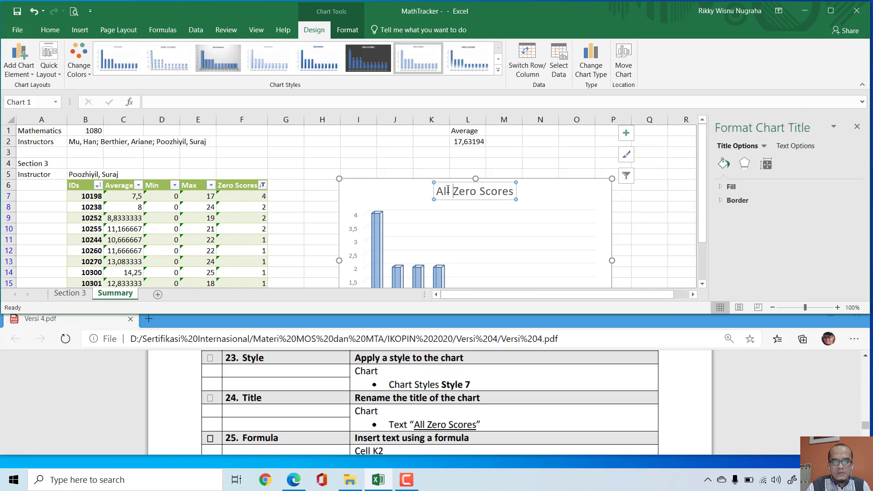
pyautogui.click(624, 207)
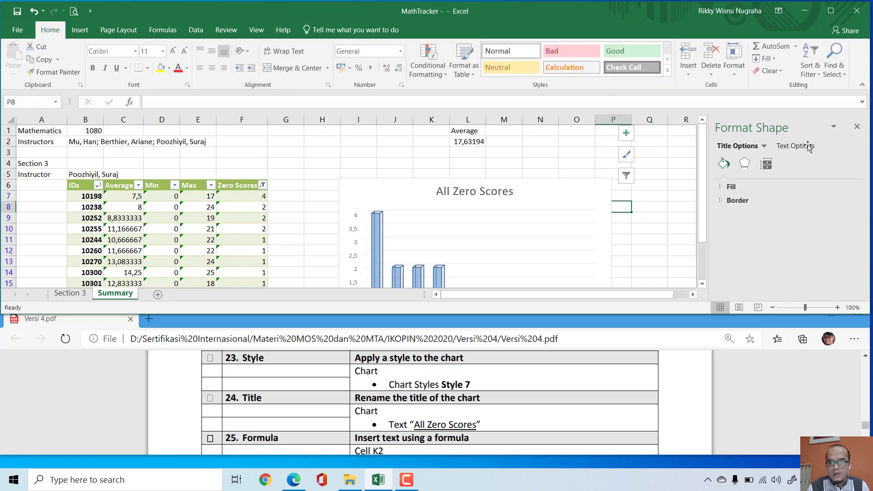
pyautogui.click(857, 126)
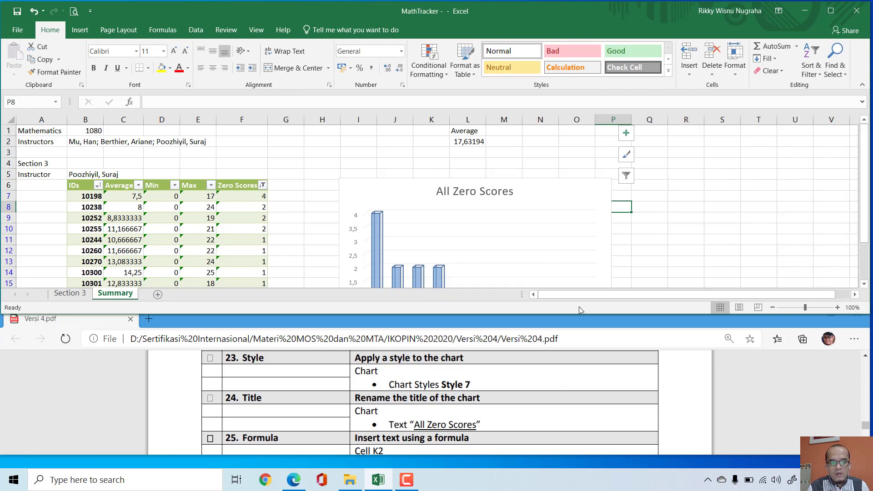
# Step: Bring up task 25 in Versi 4.pdf and begin a CONCATENATE formula in cell K2 of the Summary sheet
pyautogui.click(865, 450)
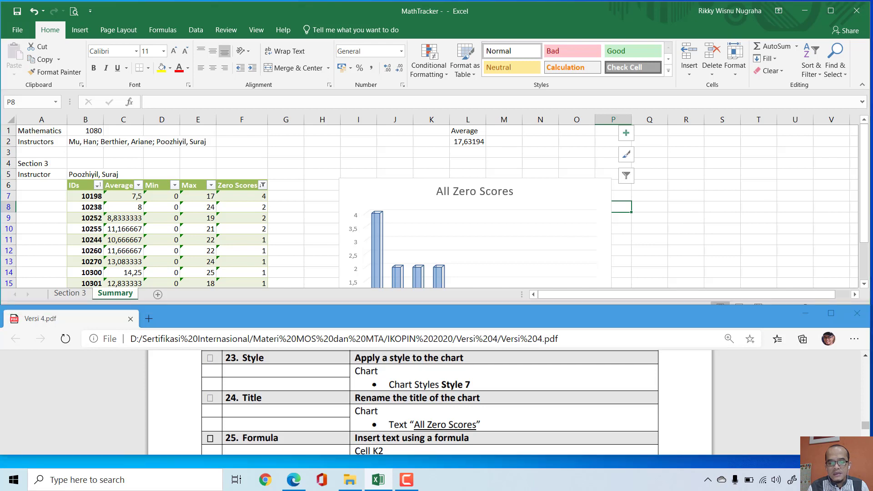
pyautogui.click(866, 450)
pyautogui.click(866, 449)
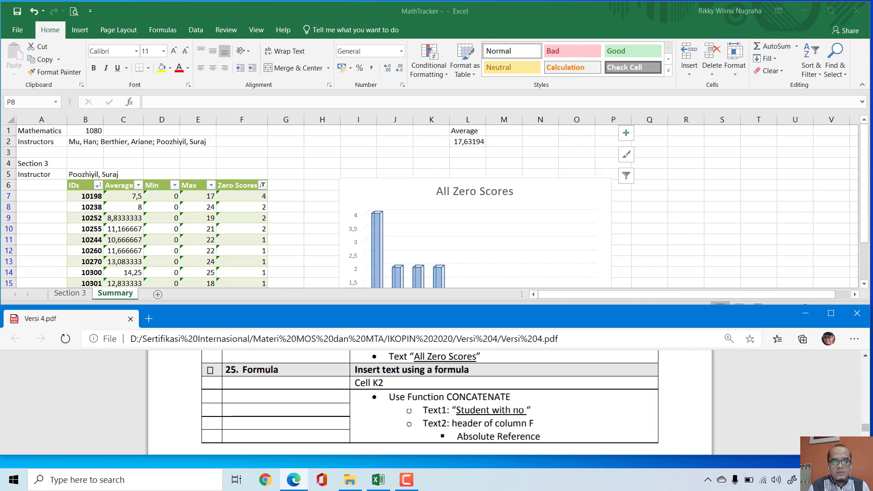
pyautogui.click(431, 136)
pyautogui.click(426, 142)
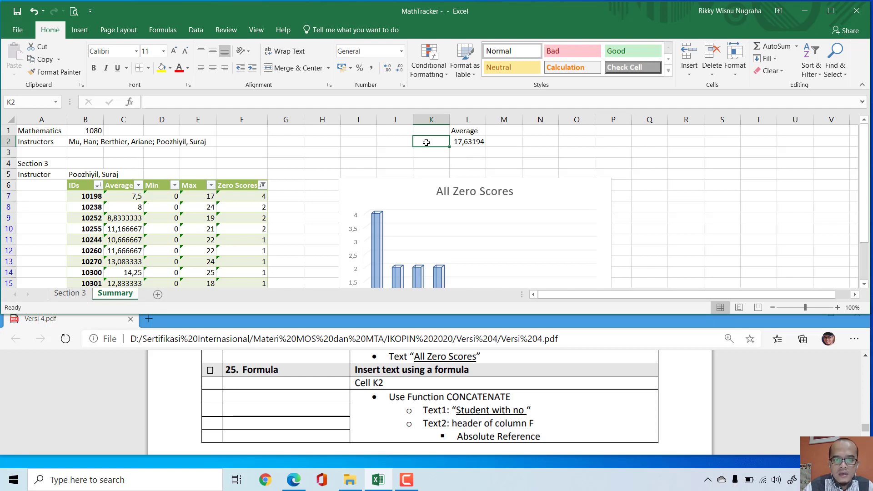
pyautogui.write('=con')
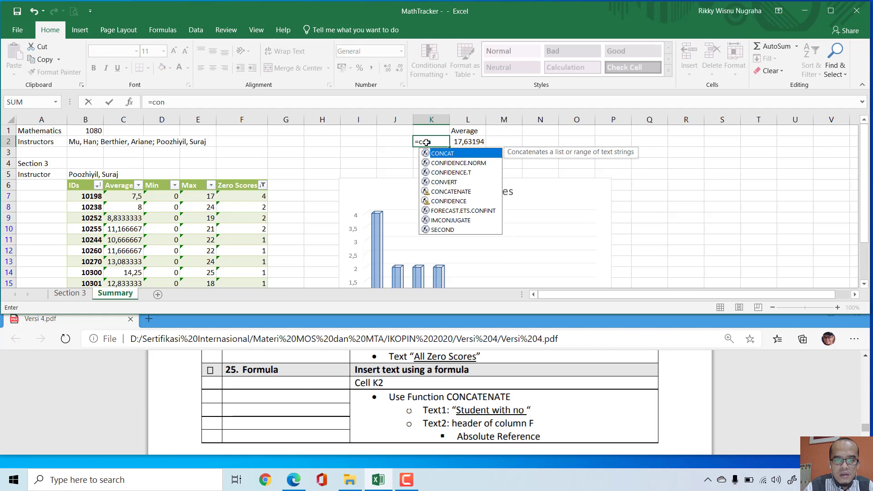
pyautogui.press('Down')
pyautogui.press('Down')
pyautogui.press('Down')
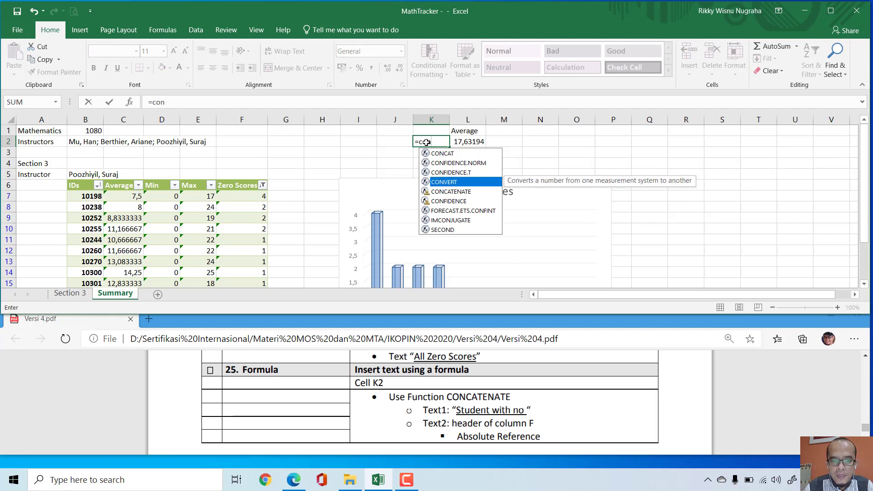
pyautogui.press('Down')
pyautogui.press('Tab')
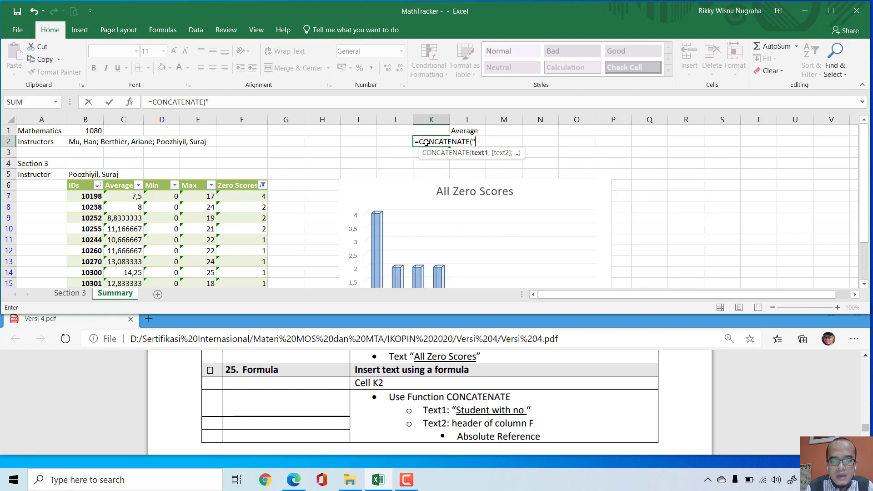
# Step: Complete the K2 formula with the text "Student with no " and the Zero Scores header cell of column F, separated by a semicolon
pyautogui.write('"Student')
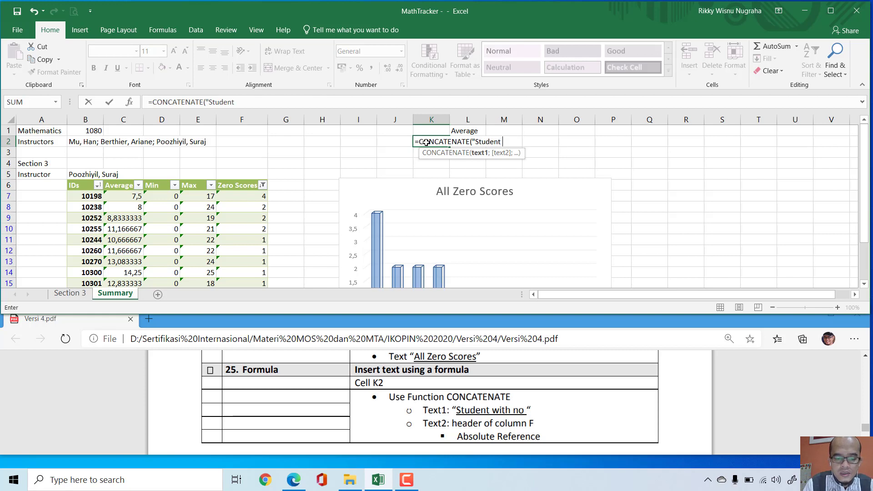
pyautogui.write(' with no')
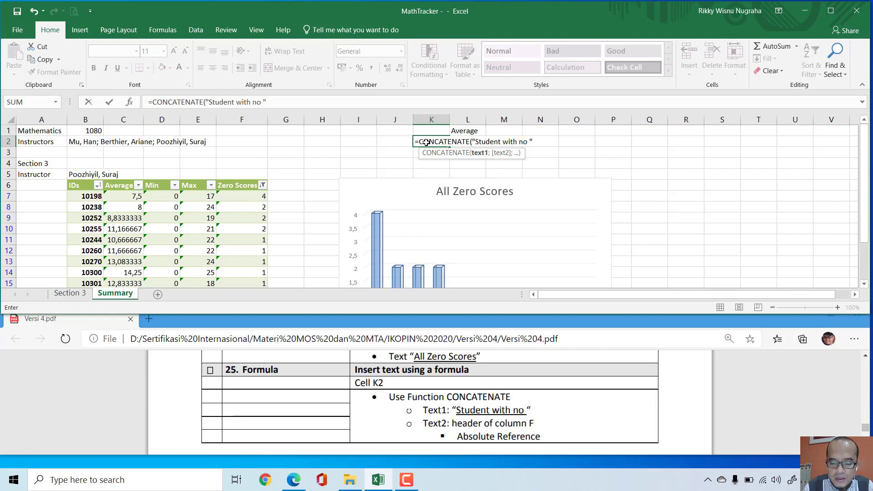
pyautogui.write(';')
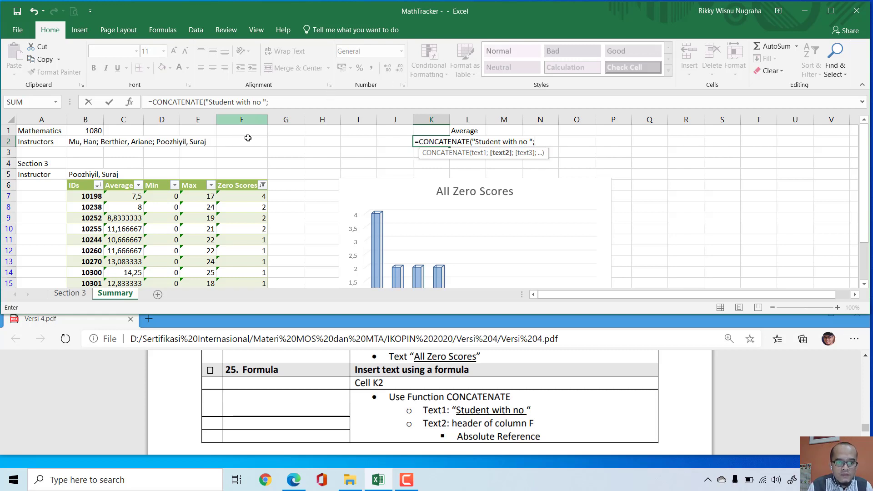
pyautogui.click(237, 185)
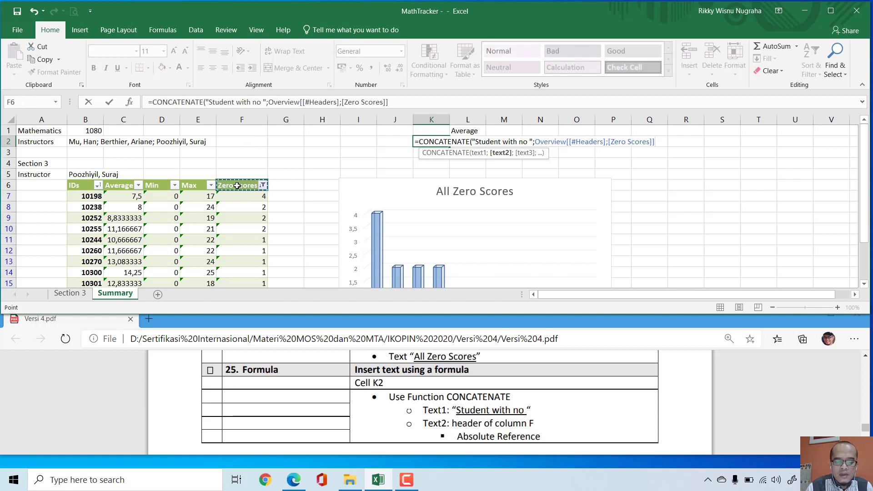
pyautogui.write(')')
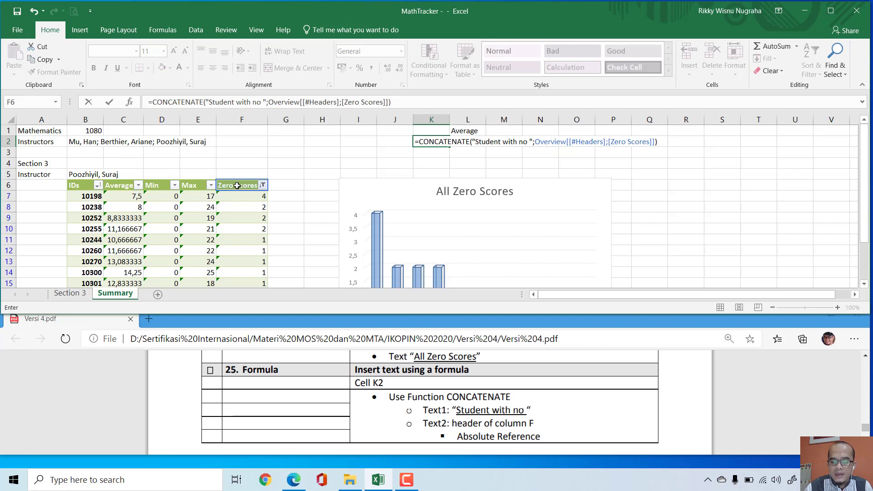
pyautogui.press('Return')
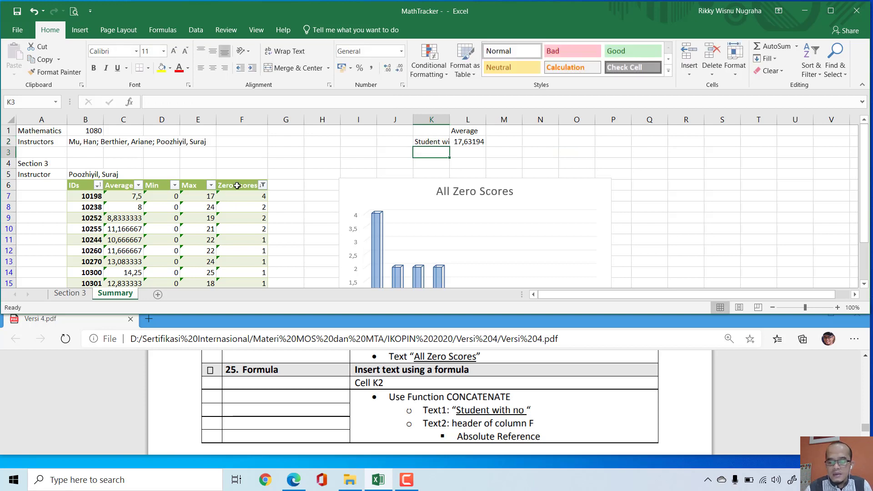
# Step: Fit column K's width to its content and mark the box beside Formula task 25 in Versi 4.pdf
pyautogui.doubleClick(446, 116)
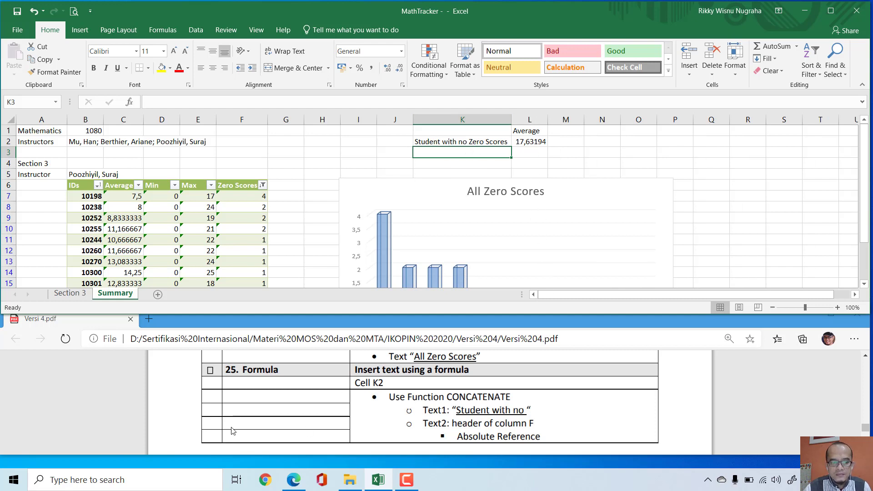
pyautogui.click(210, 370)
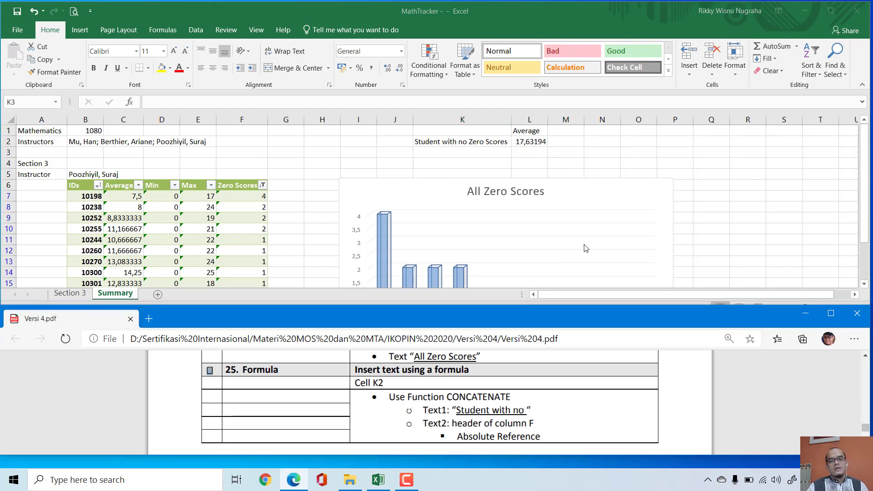
pyautogui.scroll(-2, 755, 215)
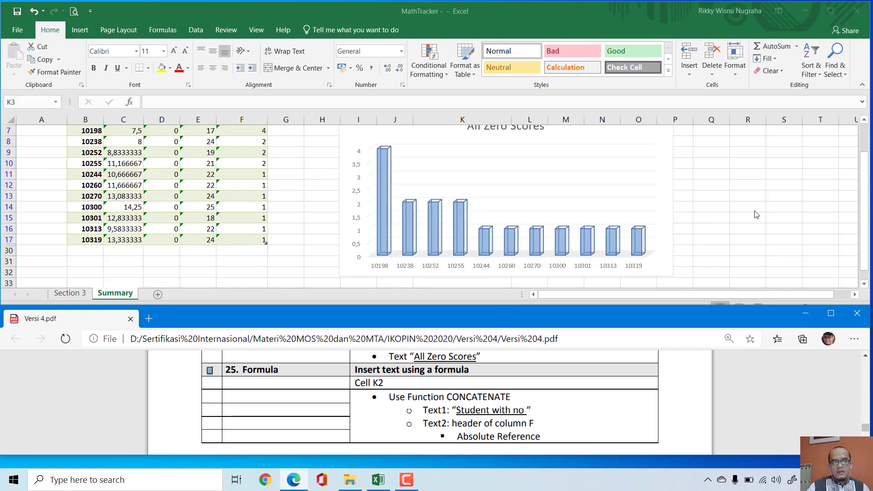
pyautogui.click(697, 390)
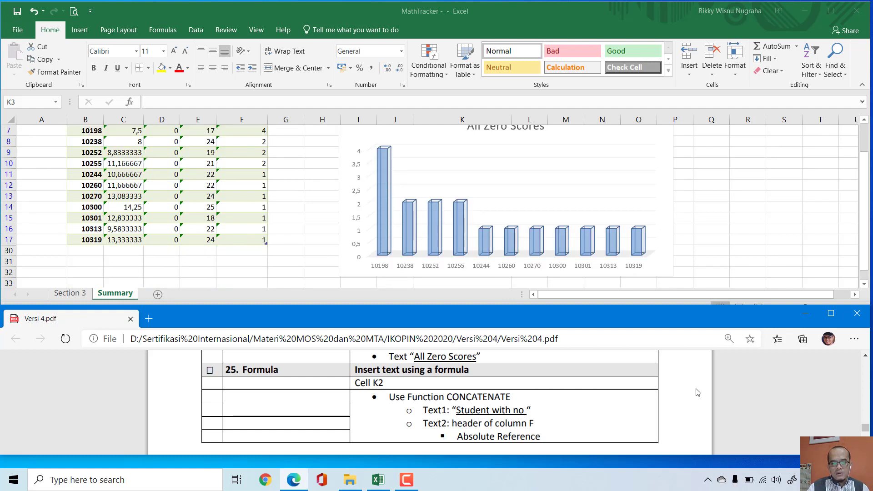
# Step: Bring up task 26 in Versi 4.pdf and add a new worksheet after the Summary sheet
pyautogui.scroll(-1, 698, 392)
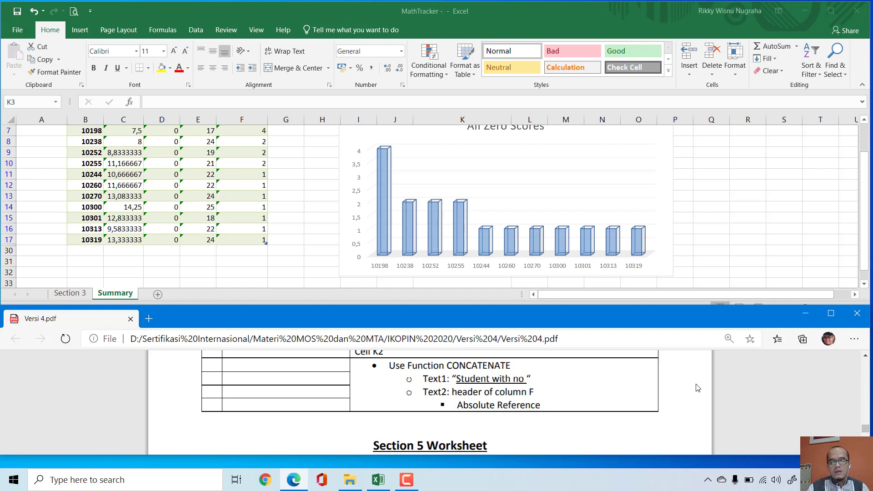
pyautogui.scroll(-2, 698, 388)
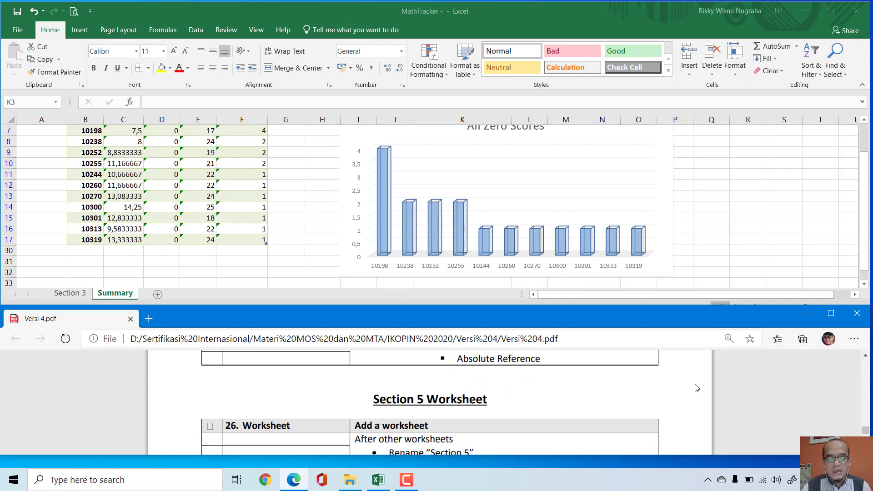
pyautogui.scroll(-1, 713, 426)
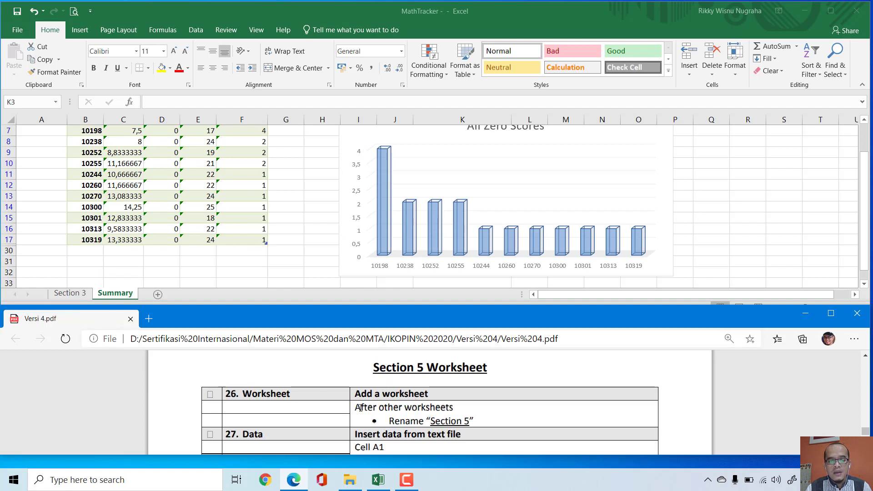
pyautogui.click(160, 296)
pyautogui.click(160, 296)
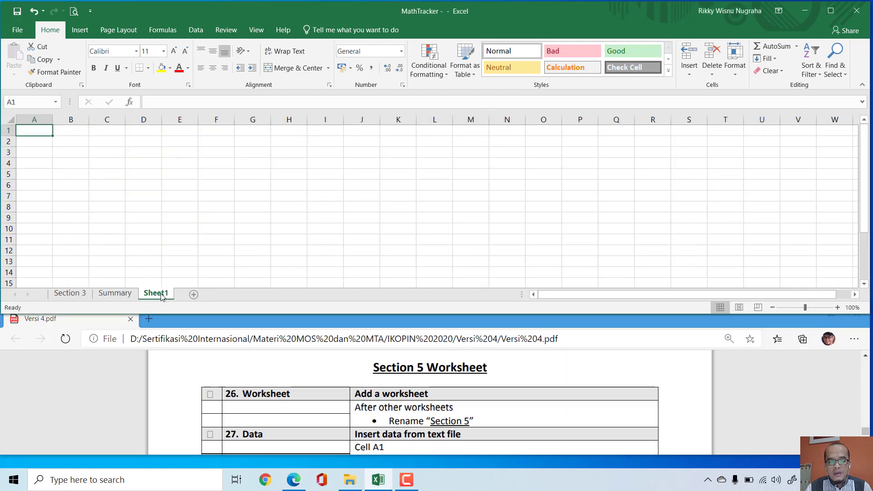
# Step: Rename the new worksheet "Section 5" and mark the box beside Worksheet task 26 in Versi 4.pdf
pyautogui.doubleClick(161, 295)
pyautogui.write('S')
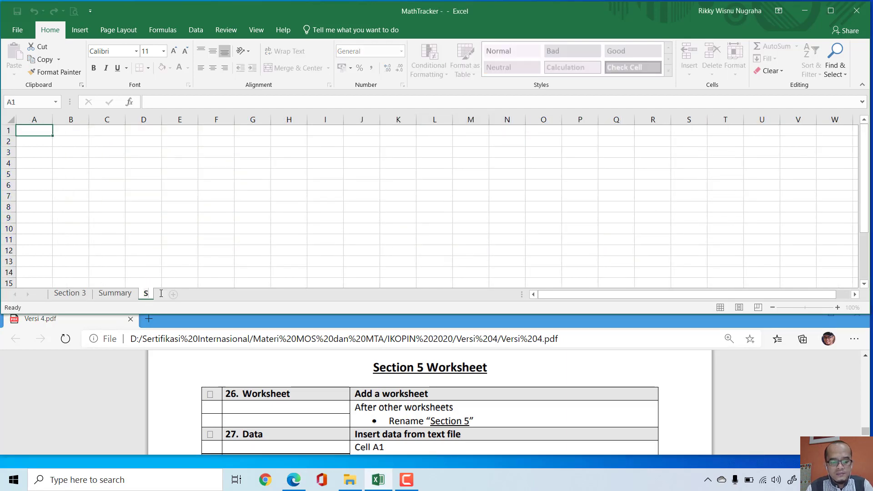
pyautogui.write('ection ')
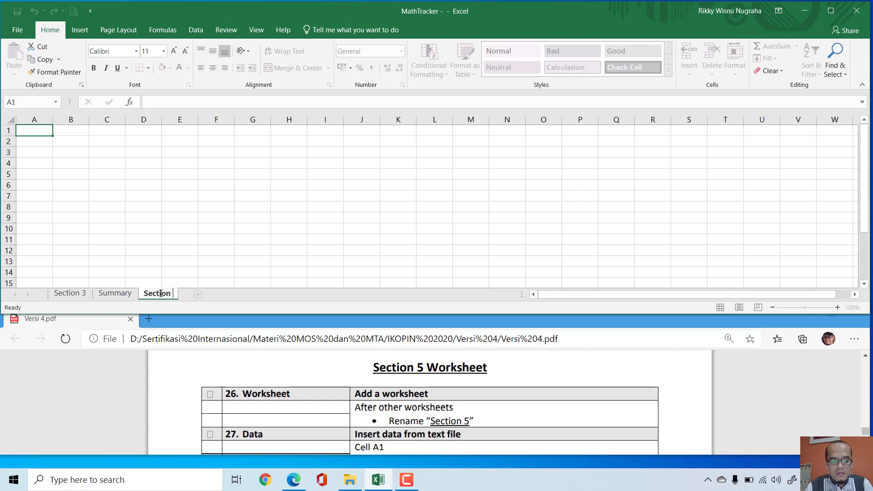
pyautogui.write('5')
pyautogui.press('Return')
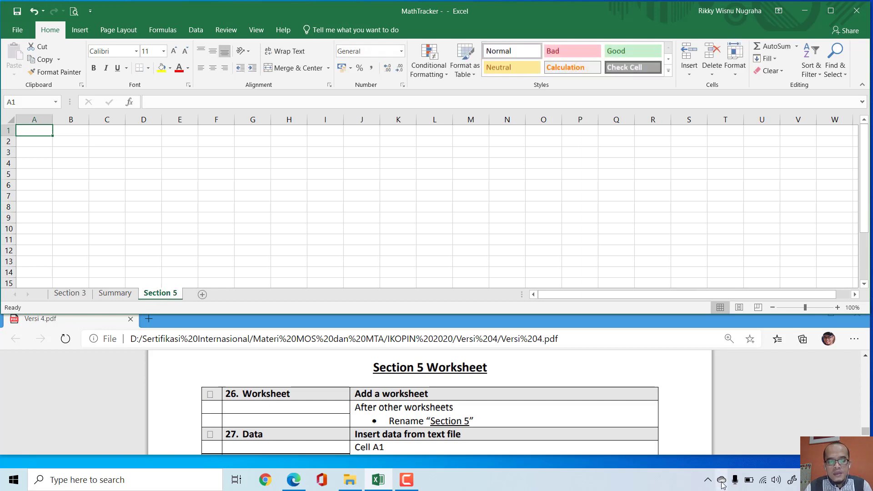
pyautogui.click(210, 396)
# Step: Start a text file import for task 27 at cell A1 of Section 5 and browse to D:\Sertifikasi Internasional
pyautogui.scroll(-2, 388, 418)
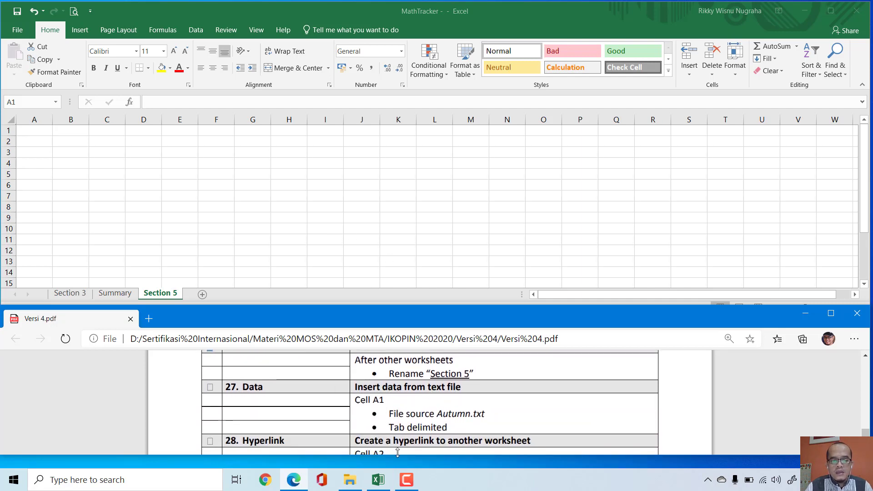
pyautogui.click(292, 156)
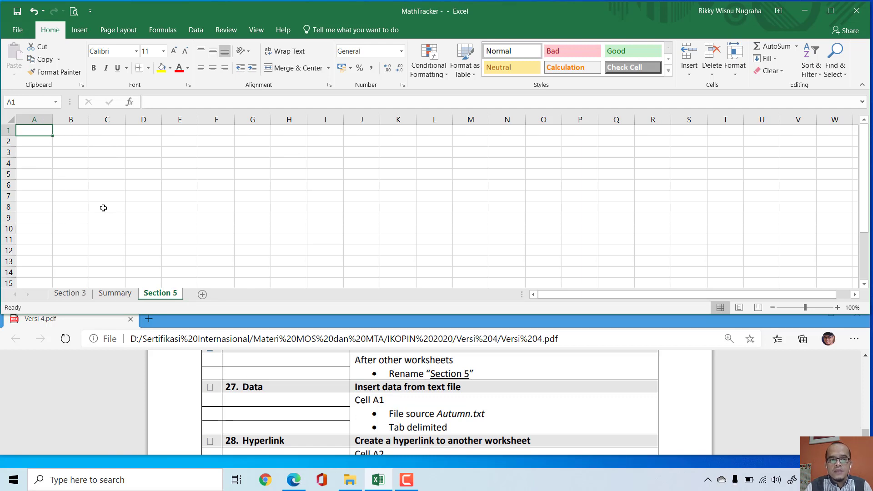
pyautogui.click(195, 31)
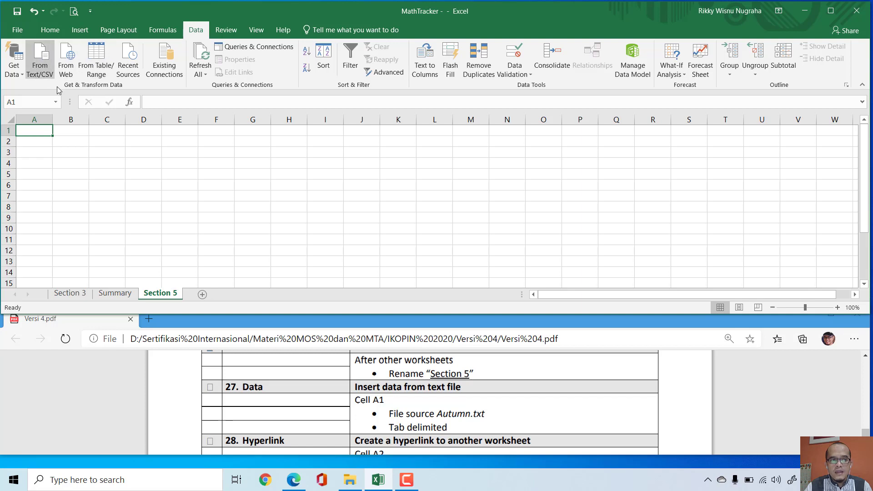
pyautogui.click(44, 64)
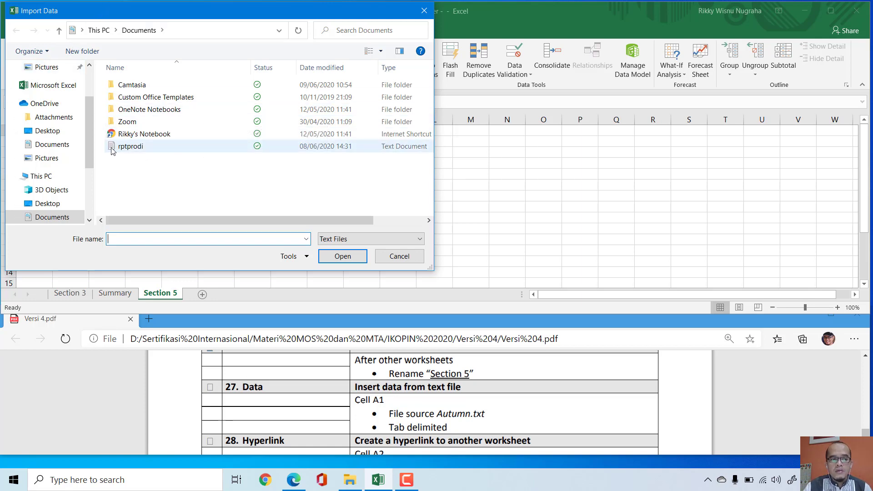
pyautogui.scroll(-3, 54, 191)
pyautogui.click(53, 195)
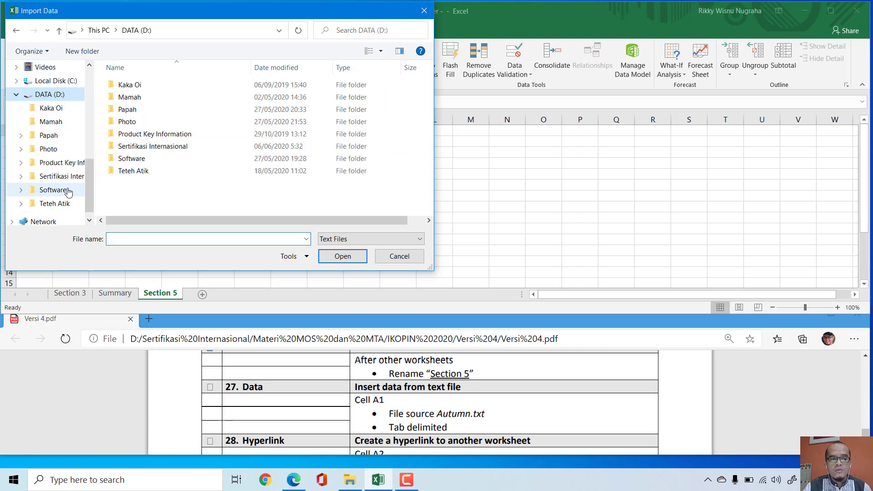
pyautogui.doubleClick(138, 113)
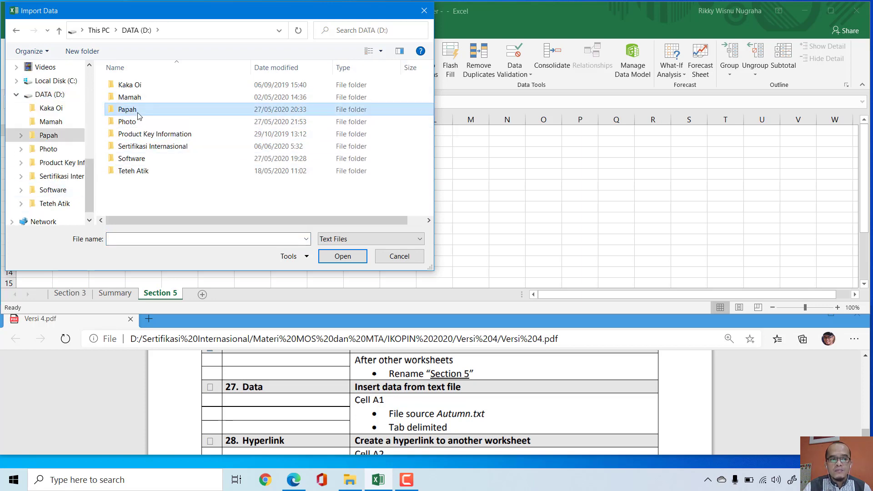
pyautogui.click(136, 30)
pyautogui.doubleClick(144, 148)
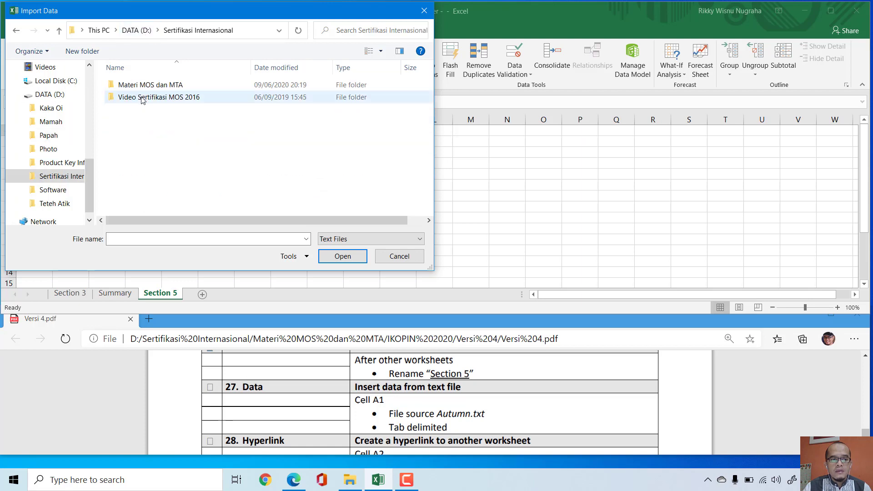
# Step: Open the Autumn text file from Materi MOS dan MTA\IKOPIN 2020\Versi 4 for import
pyautogui.doubleClick(143, 85)
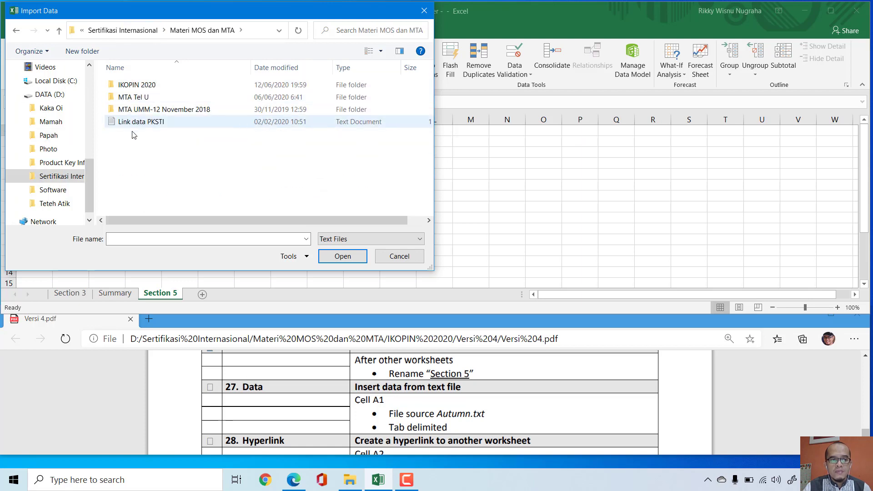
pyautogui.doubleClick(142, 85)
pyautogui.click(130, 97)
pyautogui.doubleClick(131, 97)
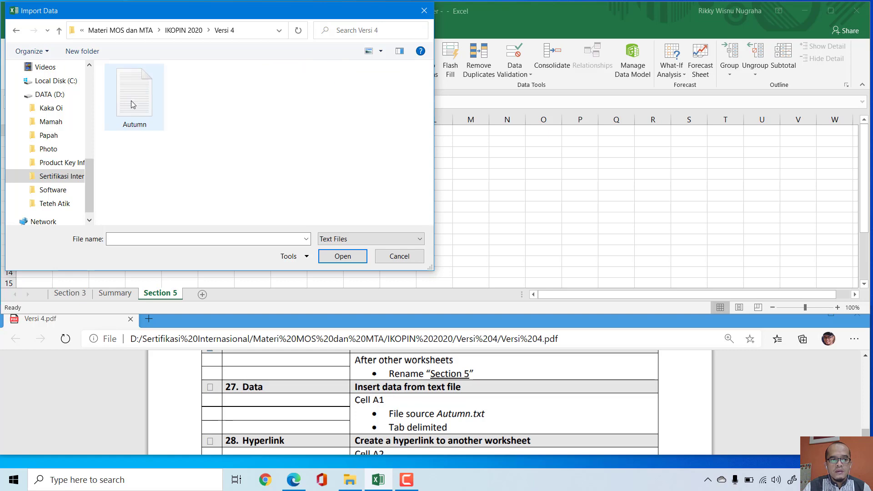
pyautogui.click(131, 97)
pyautogui.click(343, 257)
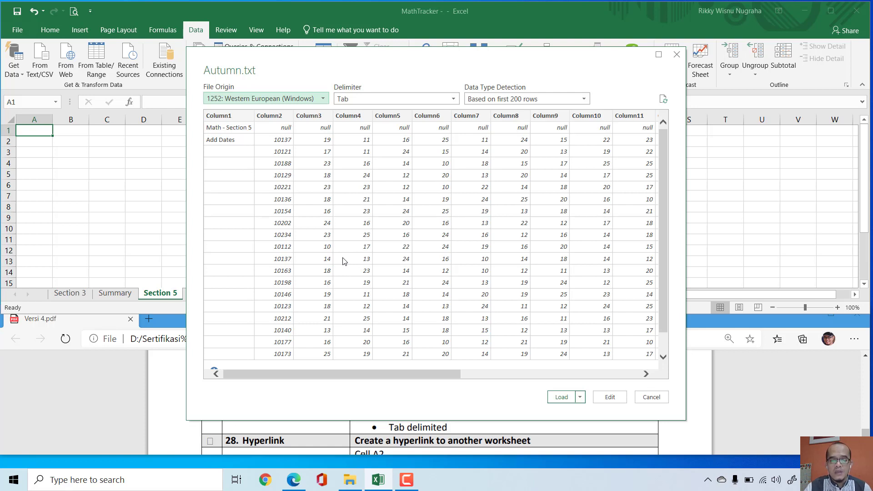
# Step: Load the tab-delimited Autumn.txt data as a table into the existing Section 5 worksheet at cell A1
pyautogui.click(579, 398)
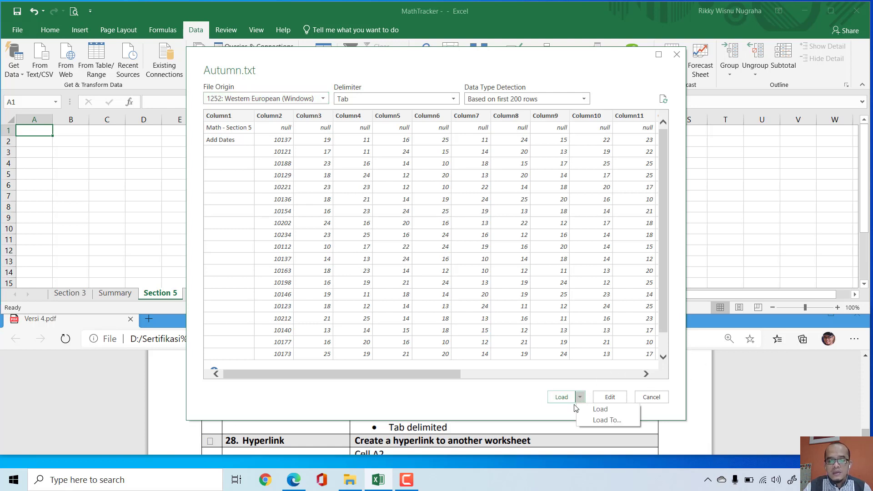
pyautogui.click(603, 420)
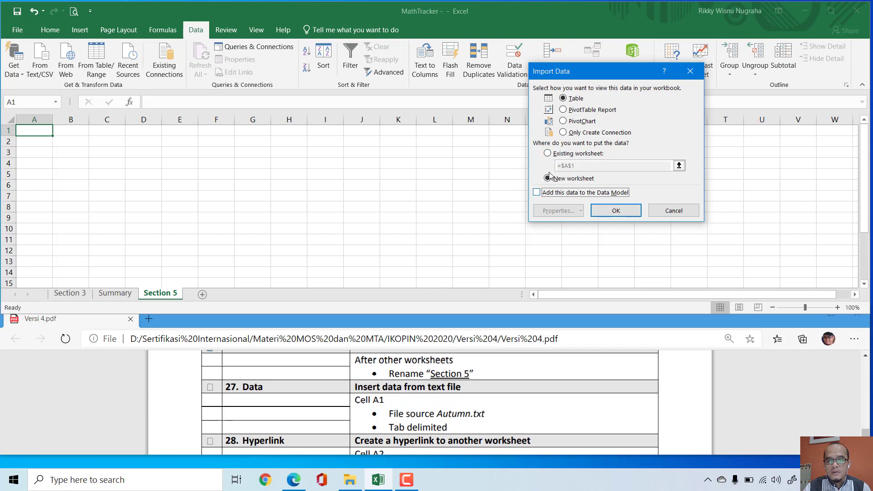
pyautogui.click(548, 154)
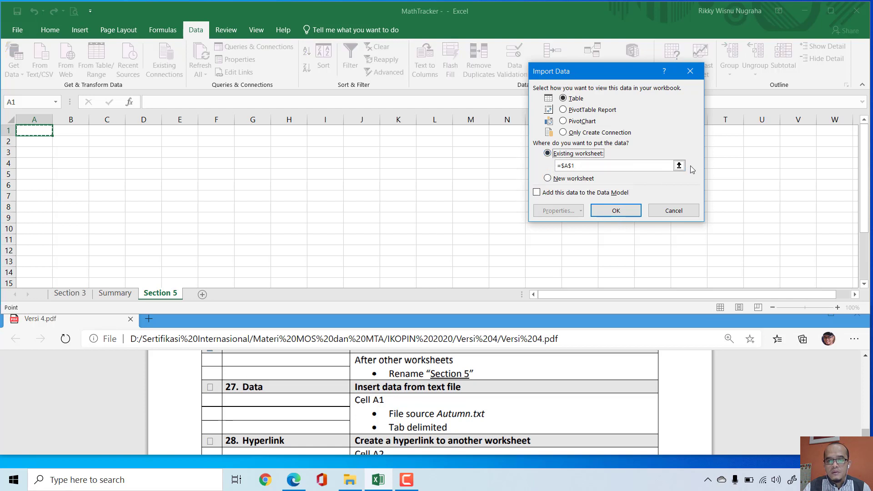
pyautogui.click(539, 194)
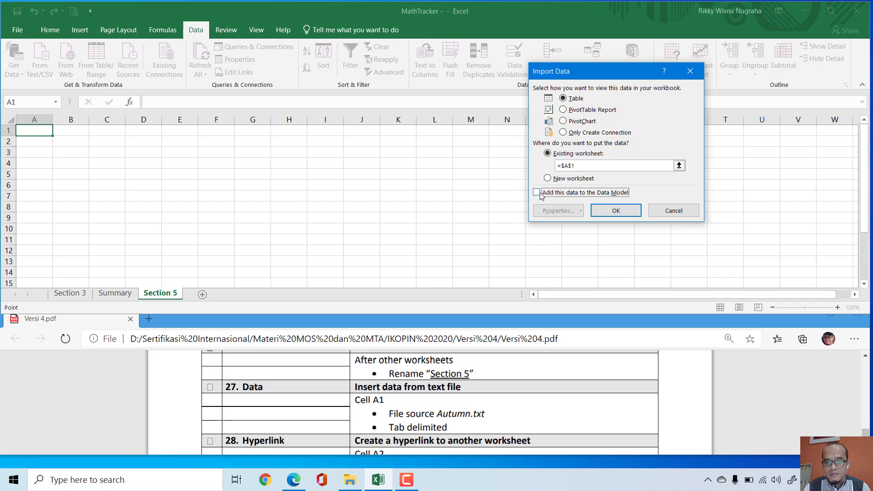
pyautogui.click(555, 195)
pyautogui.click(616, 210)
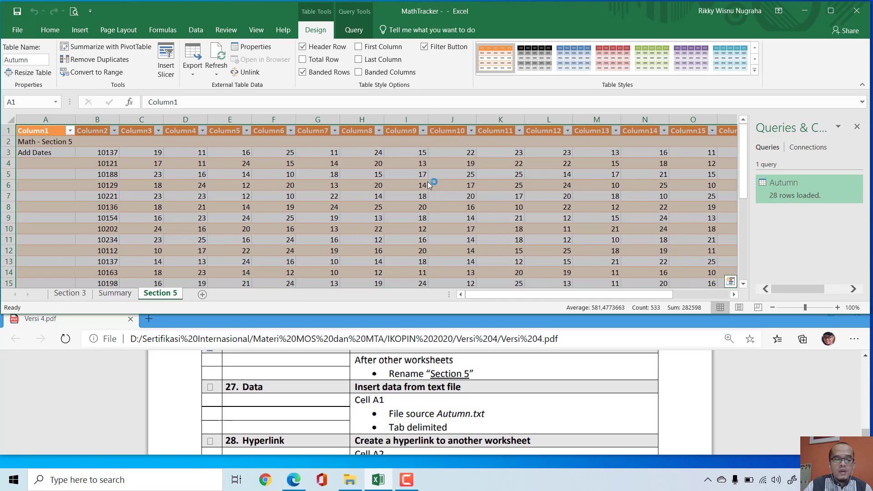
# Step: For task 28, insert a hyperlink in cell A2 of Section 5 pointing to cell A3 on the Section 3 worksheet
pyautogui.click(548, 432)
pyautogui.scroll(-3, 548, 430)
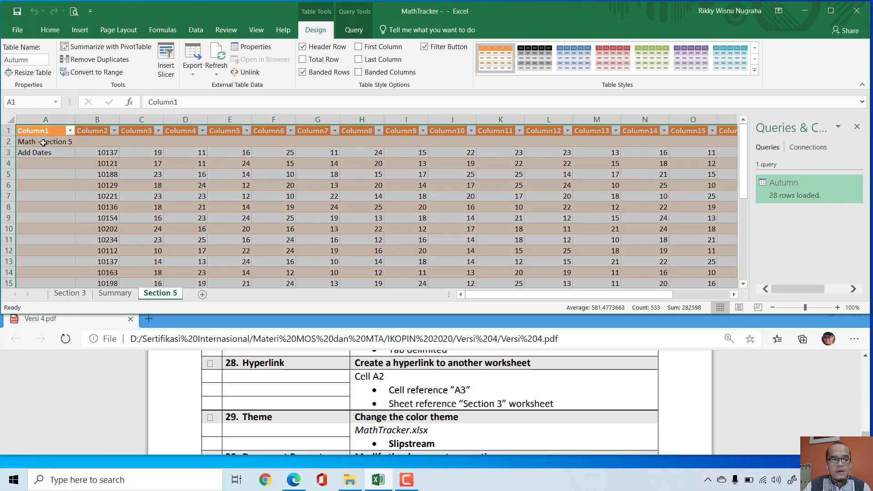
pyautogui.click(41, 143)
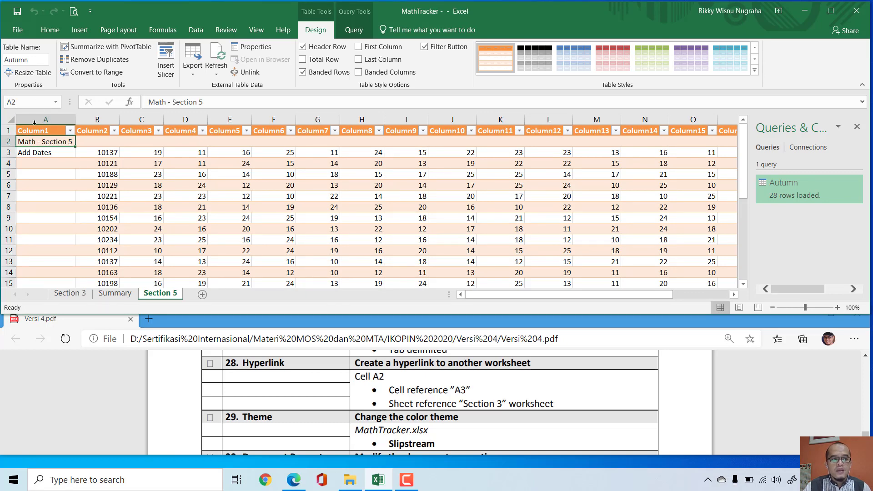
pyautogui.click(80, 30)
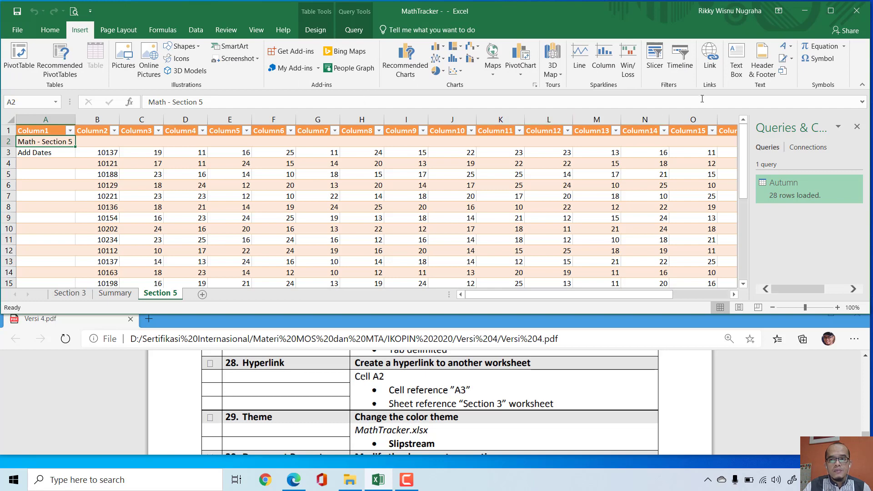
pyautogui.click(709, 59)
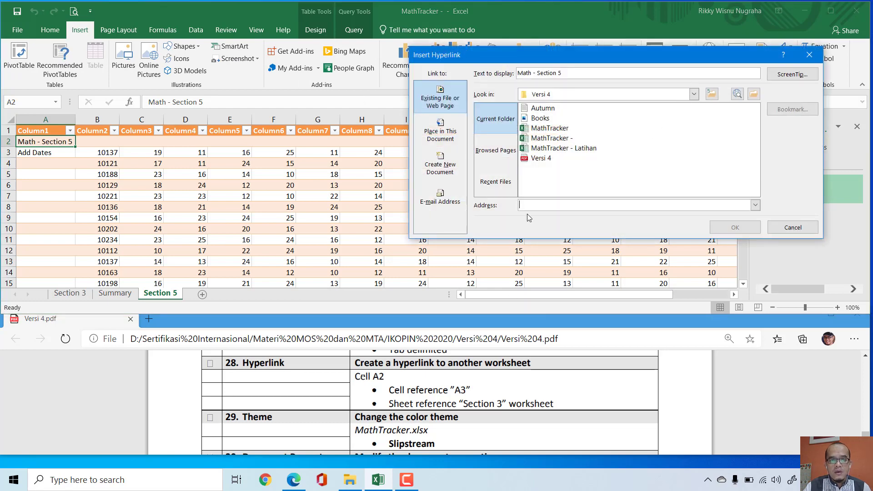
pyautogui.click(449, 134)
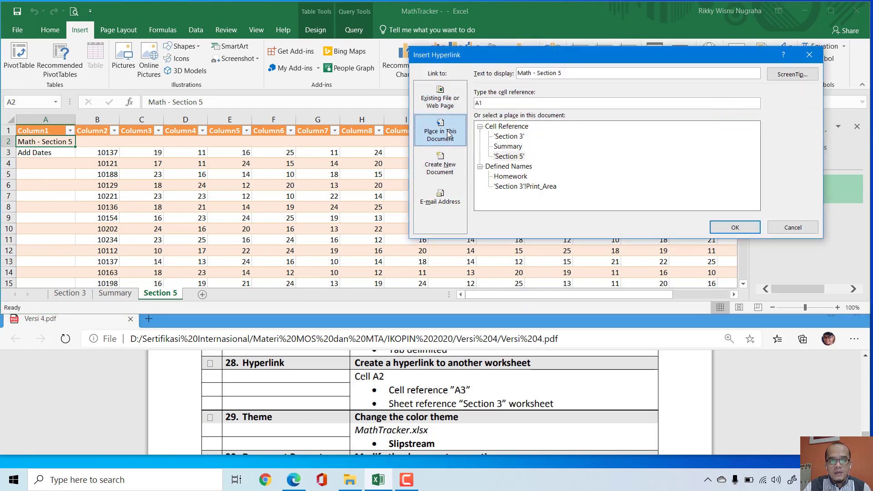
pyautogui.click(486, 102)
pyautogui.press('BackSpace')
pyautogui.write('3')
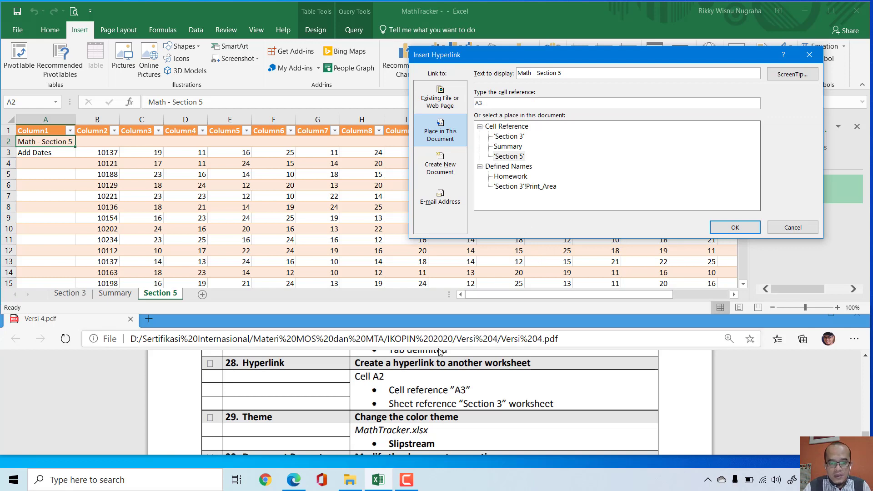
pyautogui.moveTo(455, 389); pyautogui.dragTo(540, 404)
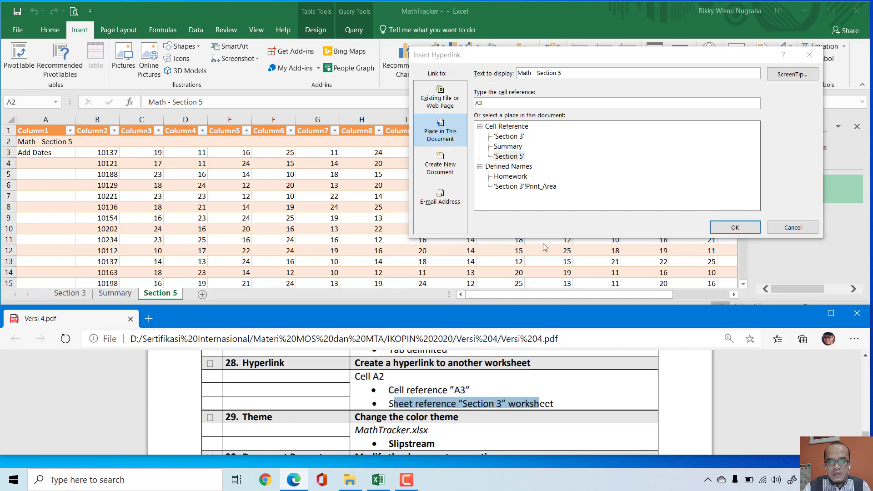
pyautogui.click(505, 136)
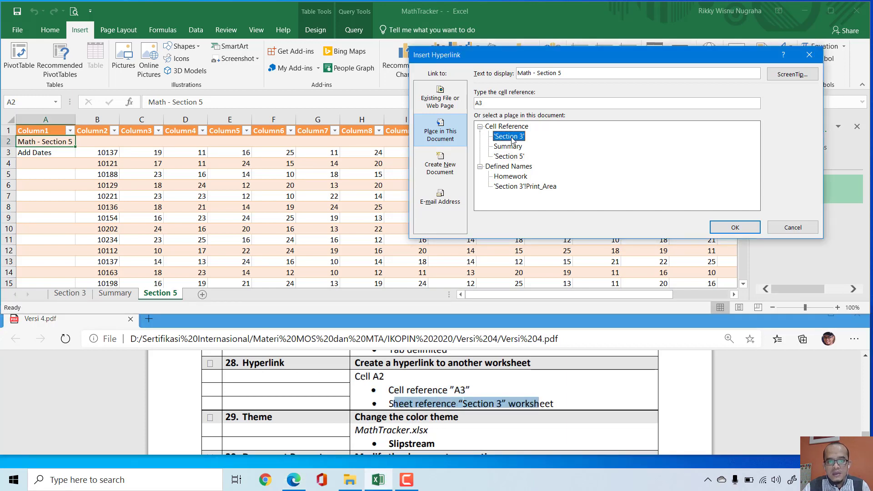
pyautogui.click(734, 226)
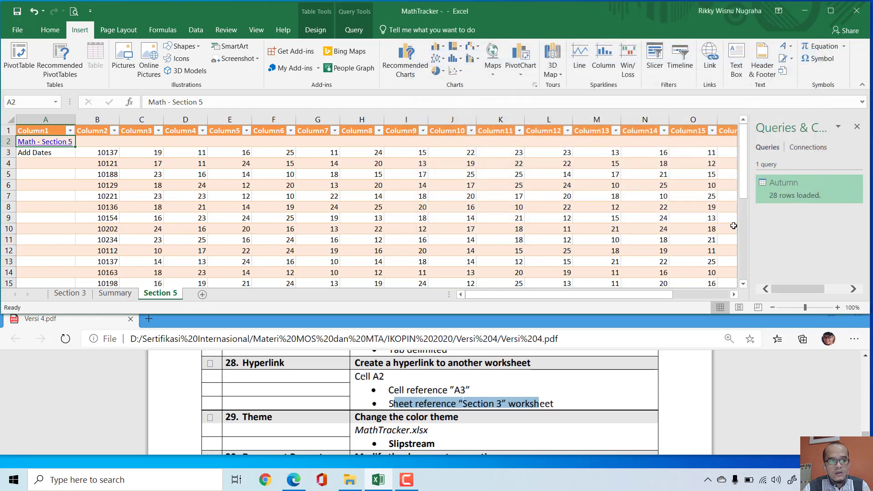
# Step: For task 29, change the workbook's color theme to Slipstream
pyautogui.click(682, 412)
pyautogui.scroll(-1, 683, 412)
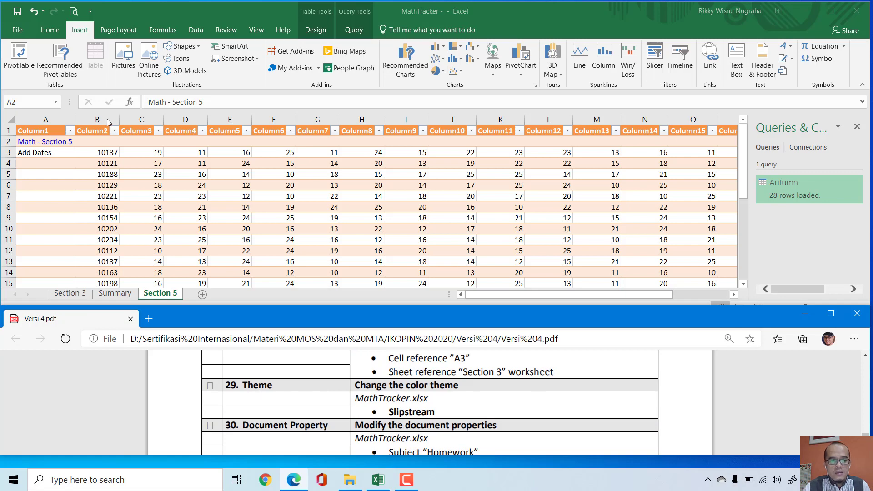
pyautogui.scroll(-1, 327, 398)
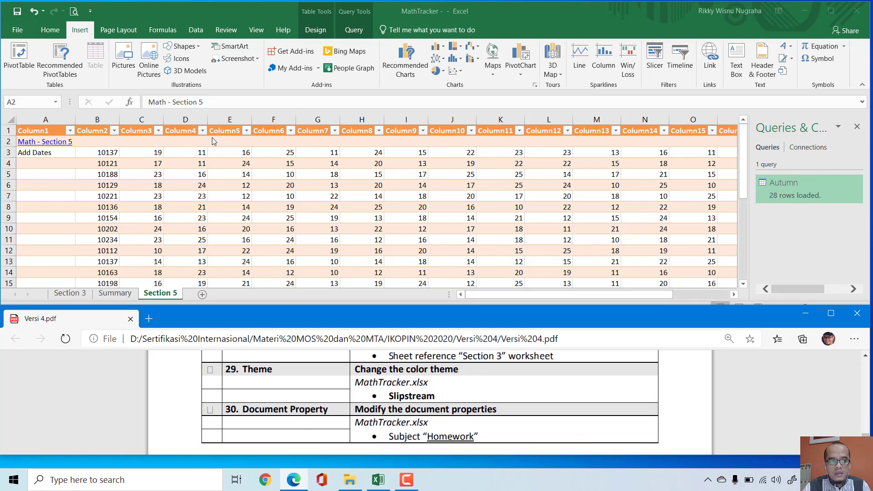
pyautogui.click(120, 31)
pyautogui.click(121, 31)
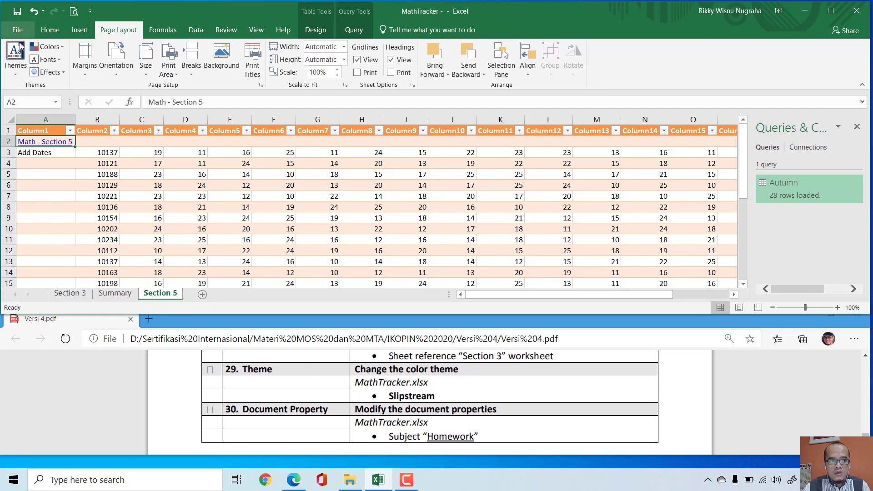
pyautogui.click(63, 49)
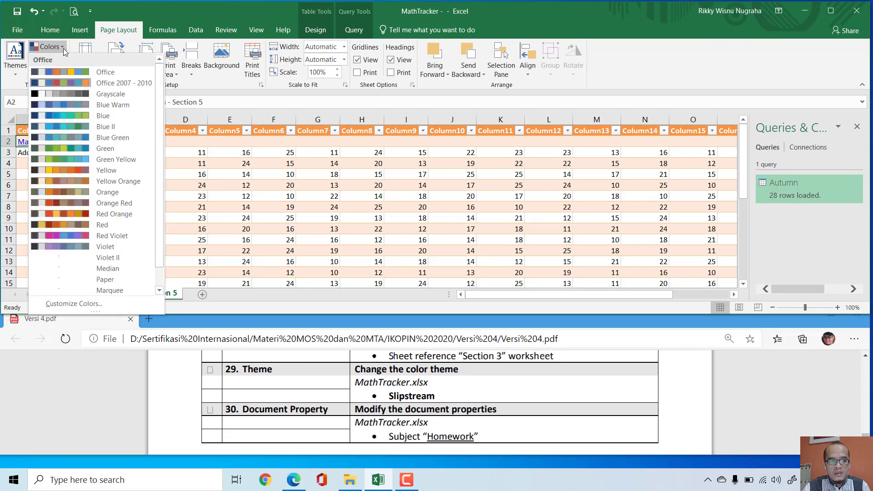
pyautogui.moveTo(382, 395); pyautogui.dragTo(452, 410)
pyautogui.click(62, 47)
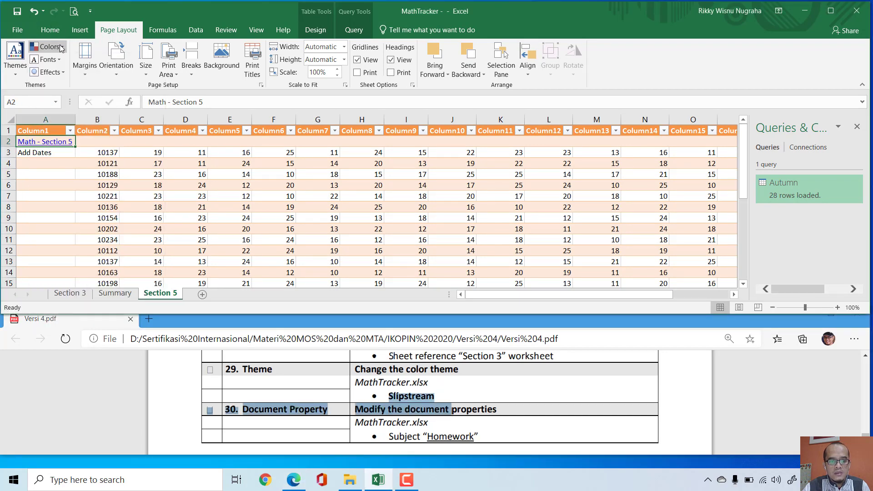
pyautogui.click(62, 51)
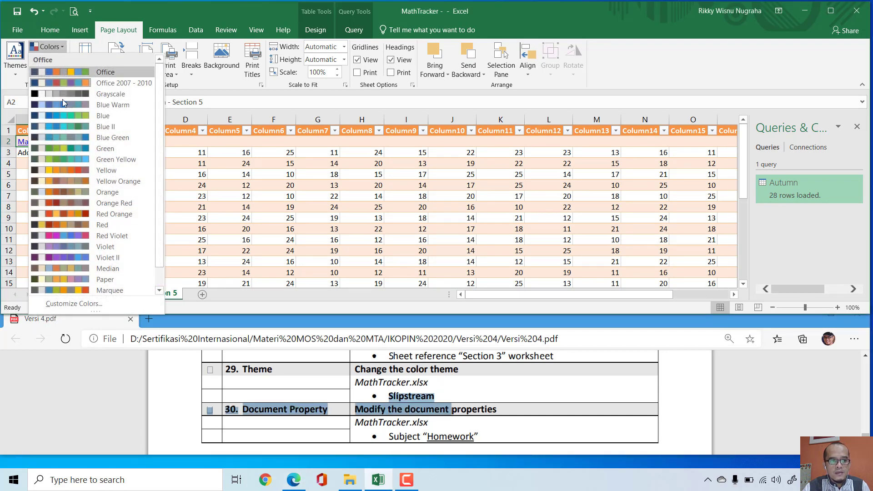
pyautogui.scroll(-1, 109, 227)
pyautogui.click(117, 281)
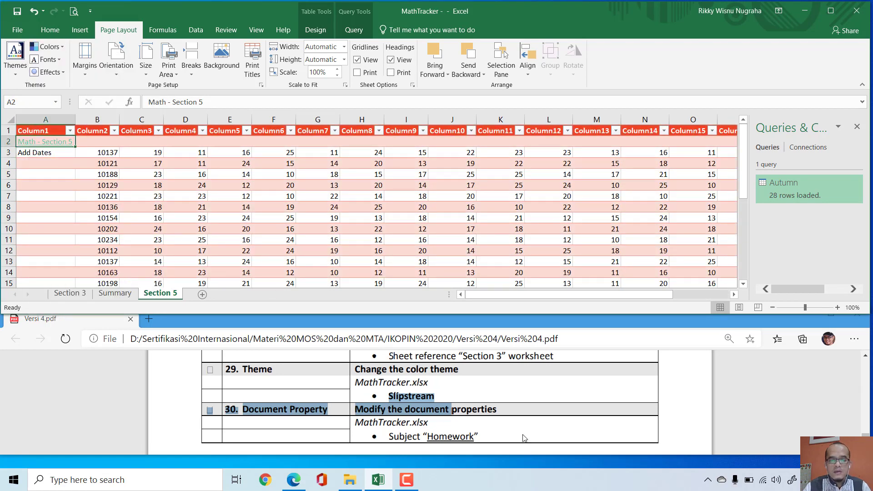
# Step: For task 30, set the Subject in the workbook's advanced properties to "Homework" and save the workbook
pyautogui.click(672, 414)
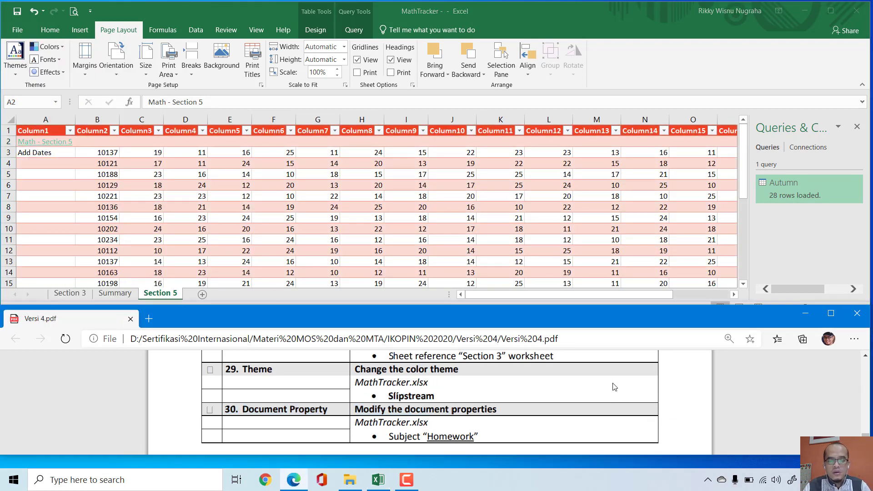
pyautogui.scroll(-1, 389, 430)
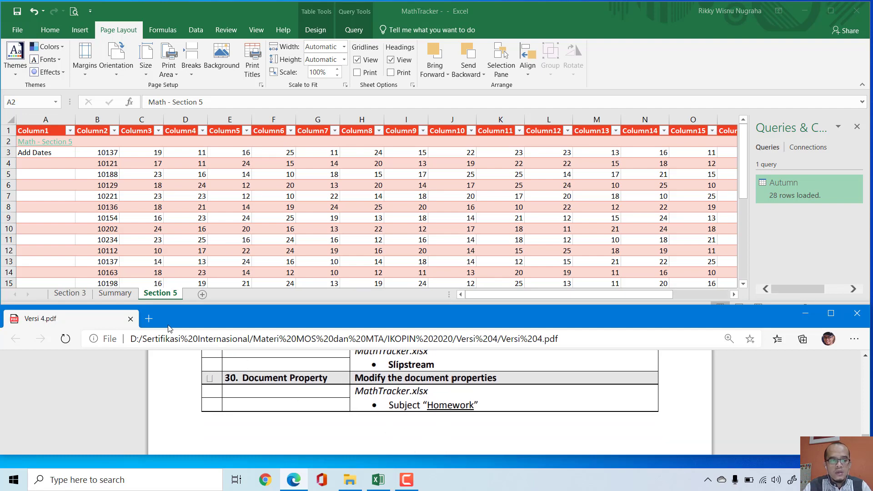
pyautogui.click(17, 30)
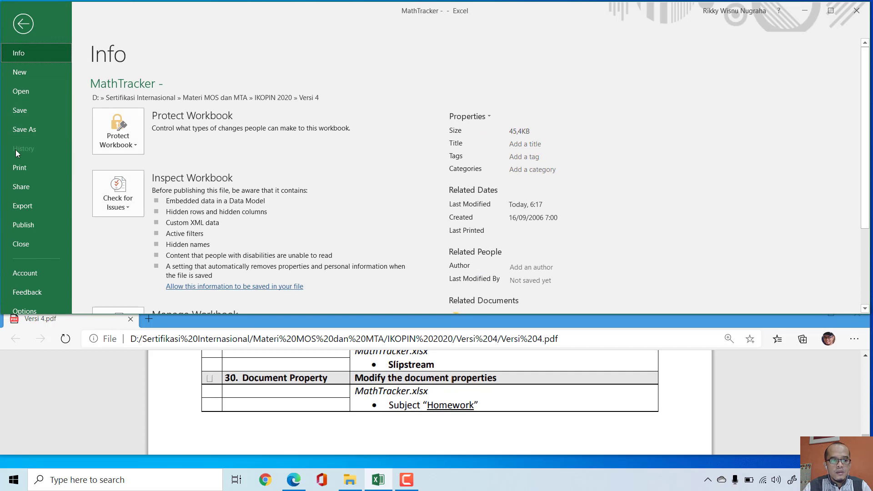
pyautogui.click(490, 118)
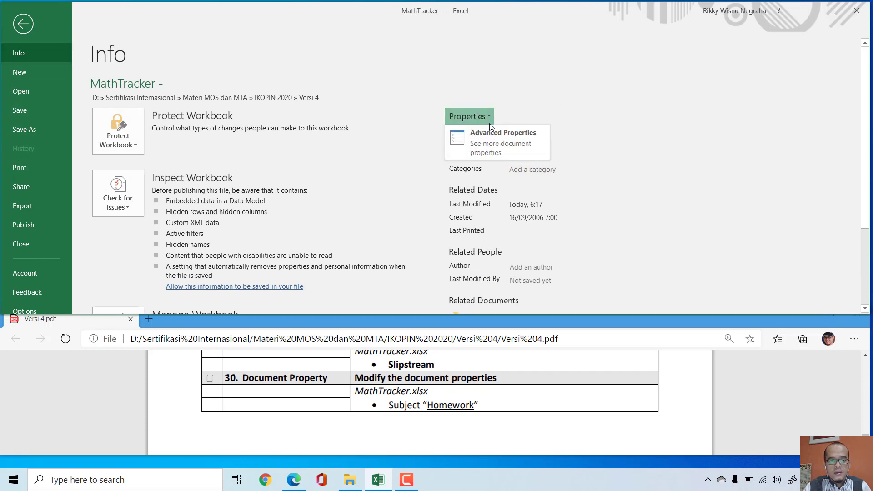
pyautogui.click(488, 143)
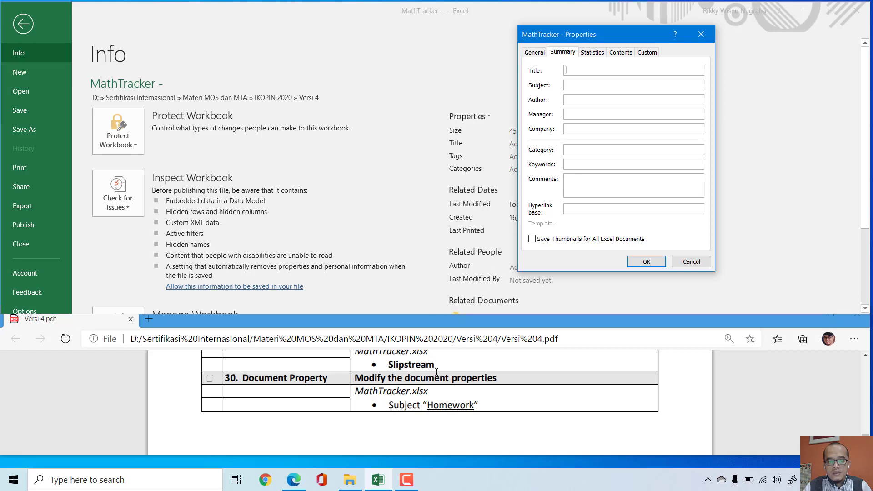
pyautogui.click(573, 86)
pyautogui.write('Homewor')
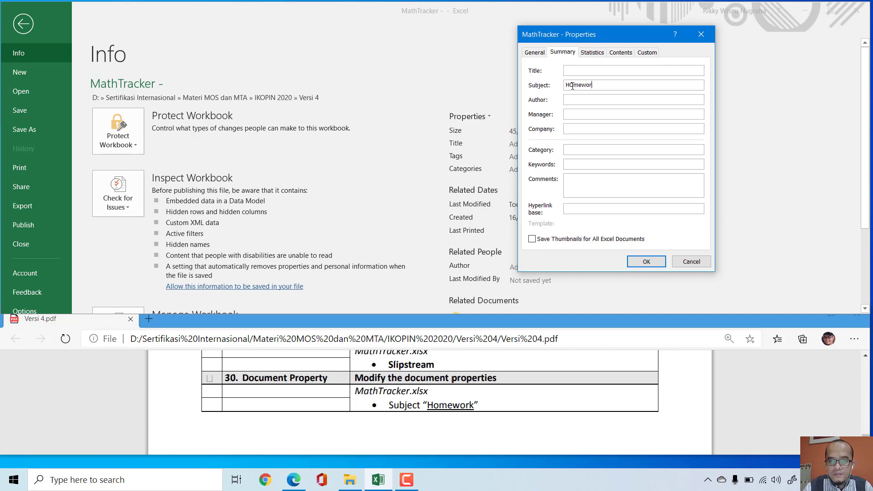
pyautogui.press('BackSpace')
pyautogui.press('BackSpace')
pyautogui.press('BackSpace')
pyautogui.press('BackSpace')
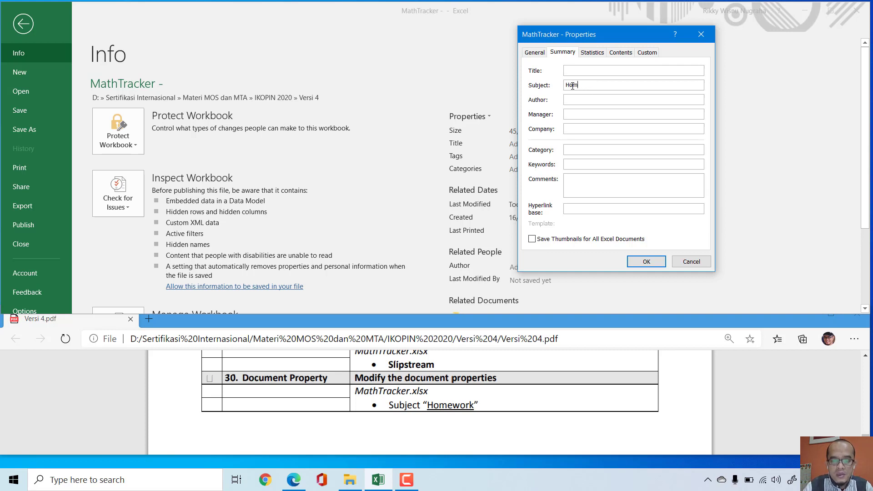
pyautogui.write('mework')
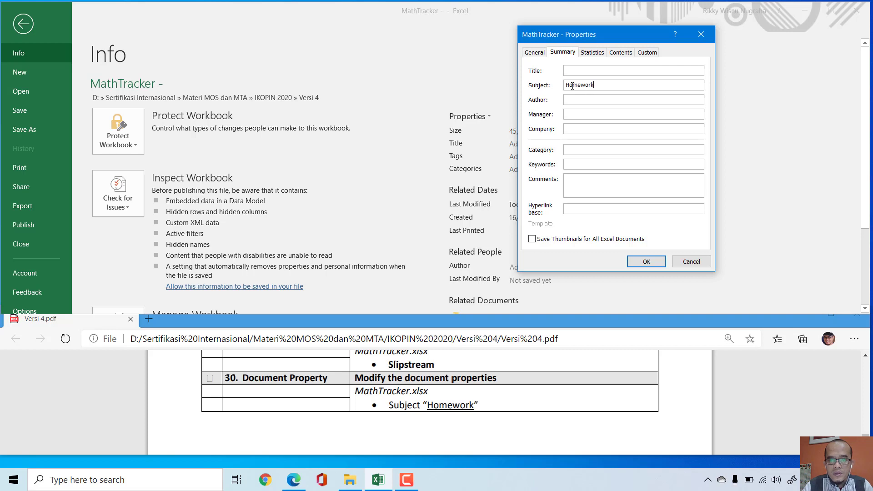
pyautogui.press('Return')
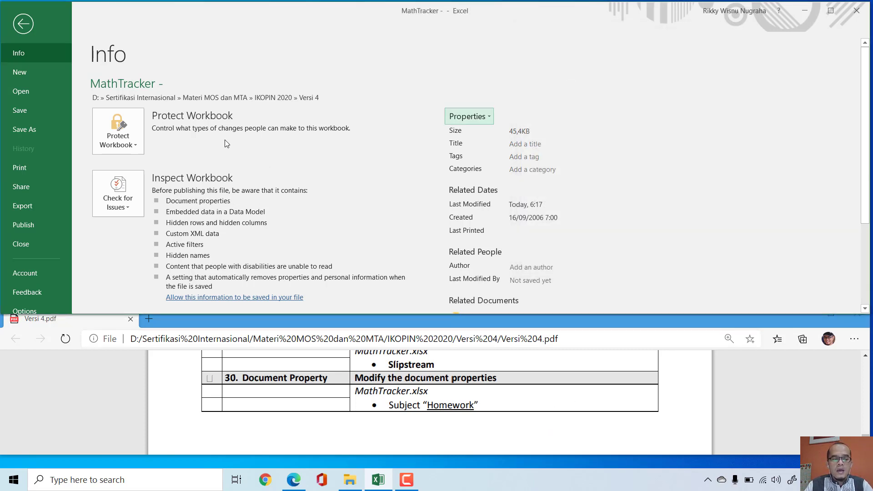
pyautogui.click(23, 23)
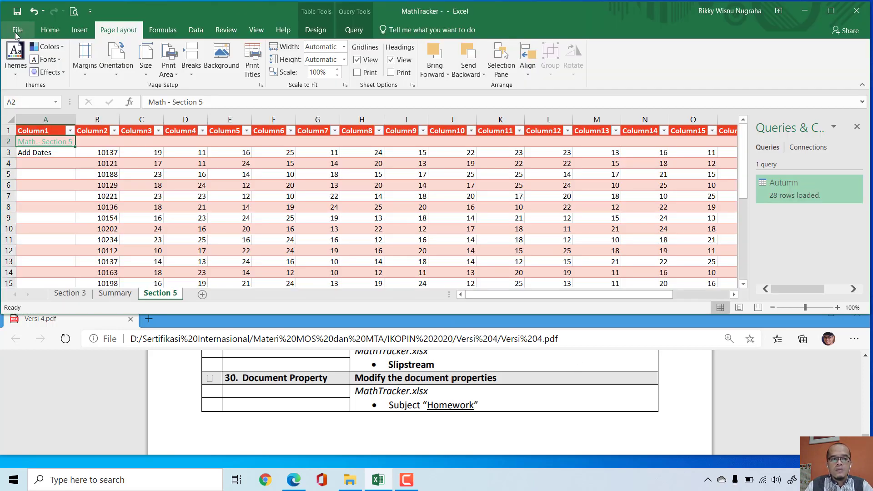
pyautogui.click(18, 14)
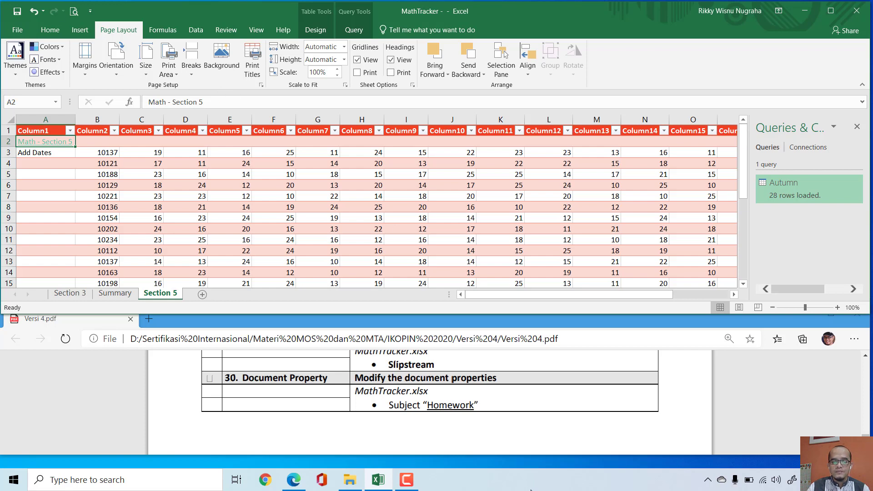
pyautogui.click(406, 480)
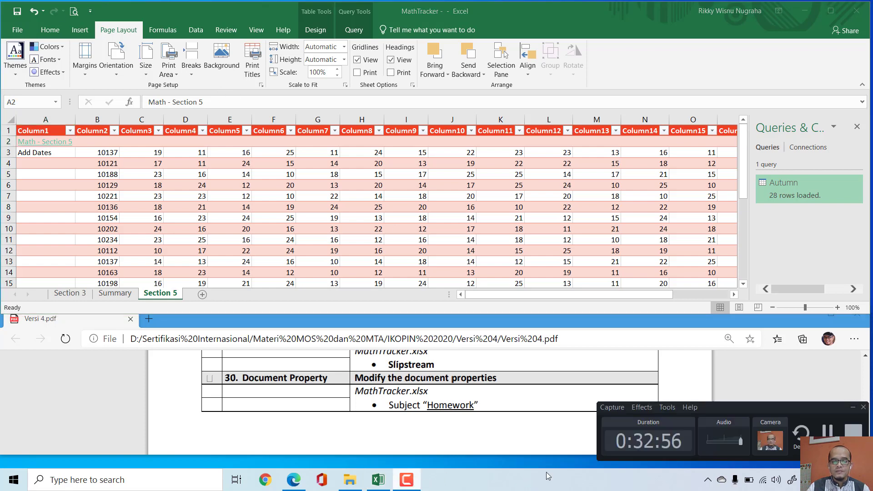